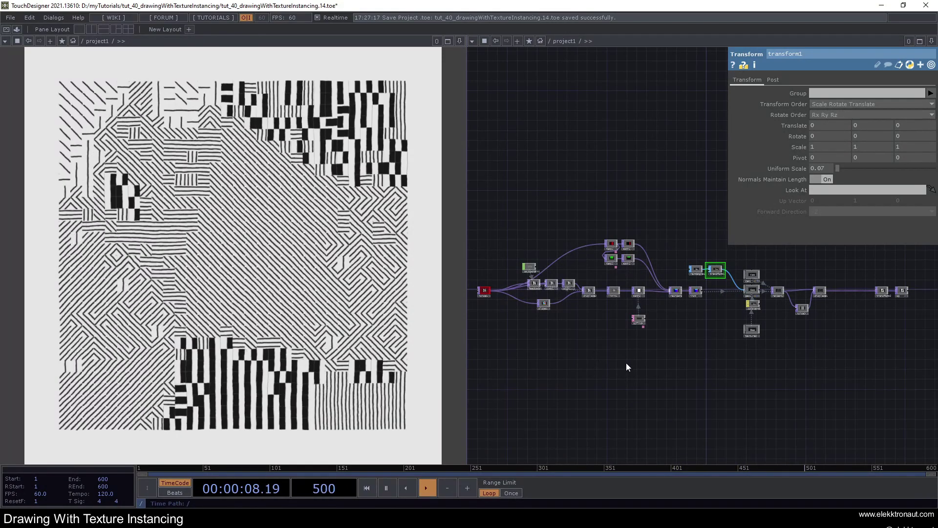
# Step: Widen the network editor pane and delete all operators in the project1 network
pyautogui.moveTo(467, 331); pyautogui.dragTo(337, 332)
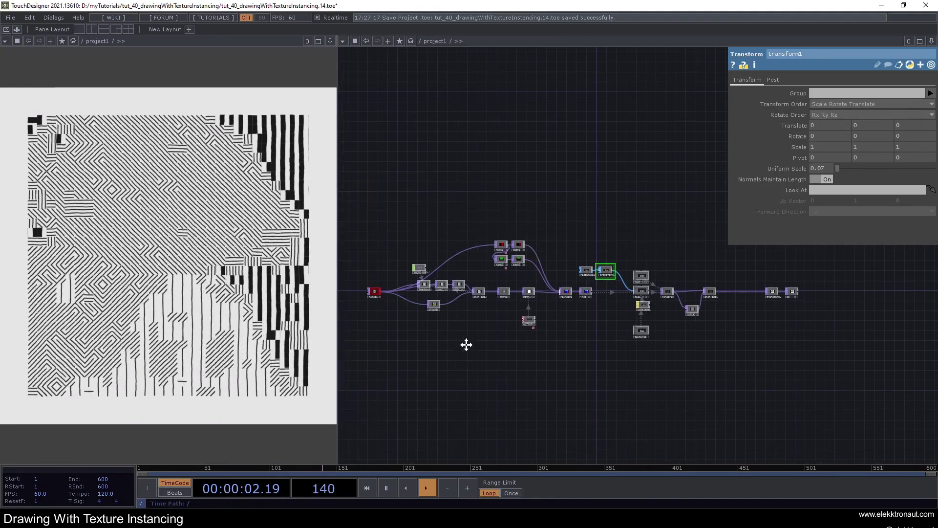
pyautogui.moveTo(386, 216); pyautogui.dragTo(849, 378)
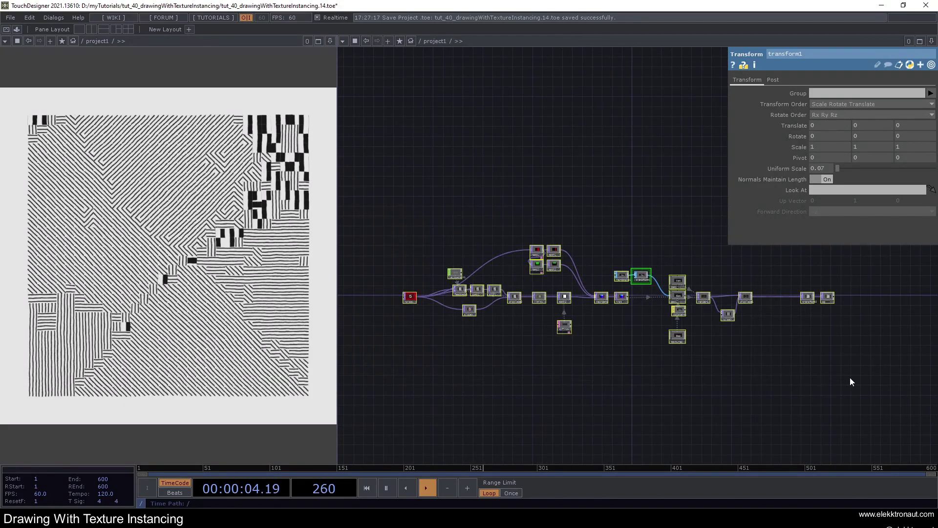
pyautogui.press('Delete')
pyautogui.scroll(5, 548, 289)
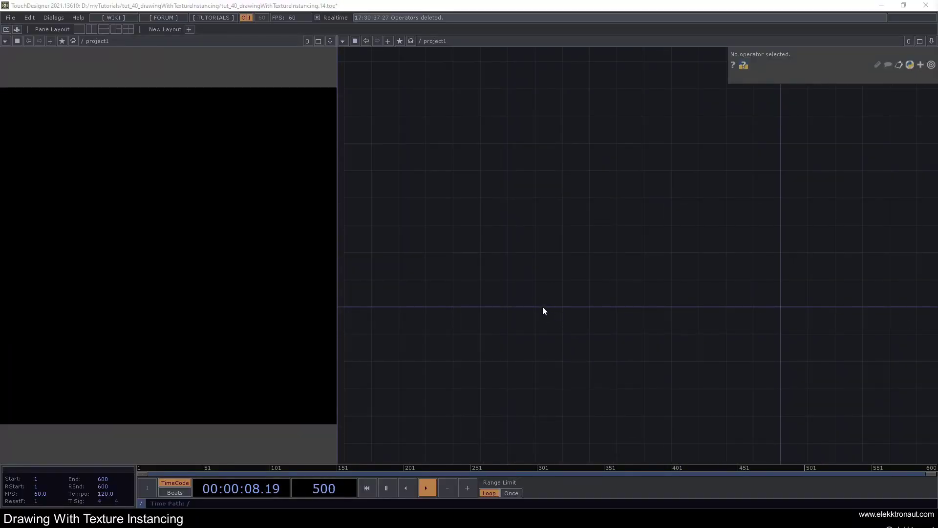
# Step: Add a Noise TOP to the empty project1 network
pyautogui.press('Tab')
pyautogui.click(513, 240)
pyautogui.click(482, 315)
pyautogui.scroll(2, 449, 227)
# Step: Set the Noise TOP's resolution to 30 by 30
pyautogui.click(828, 81)
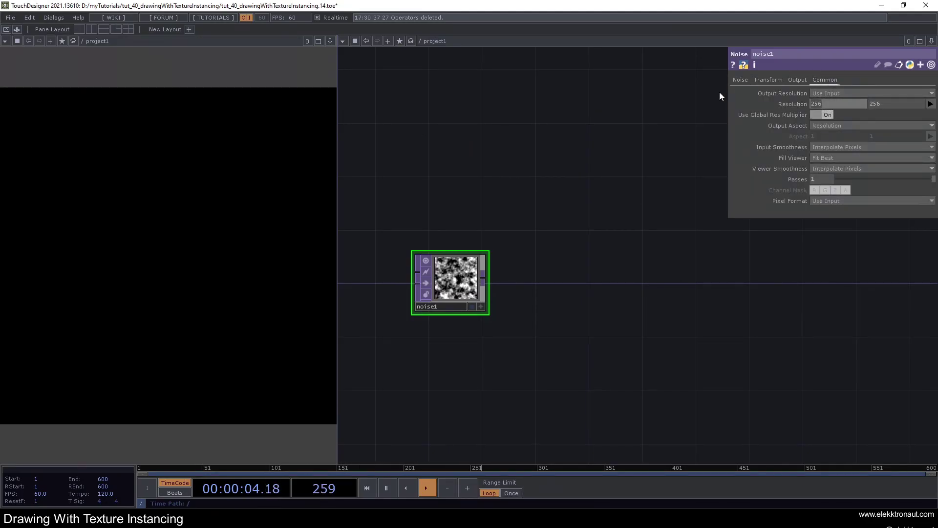
pyautogui.write('30')
pyautogui.press('Tab')
pyautogui.write('30')
pyautogui.press('Return')
pyautogui.scroll(2, 506, 236)
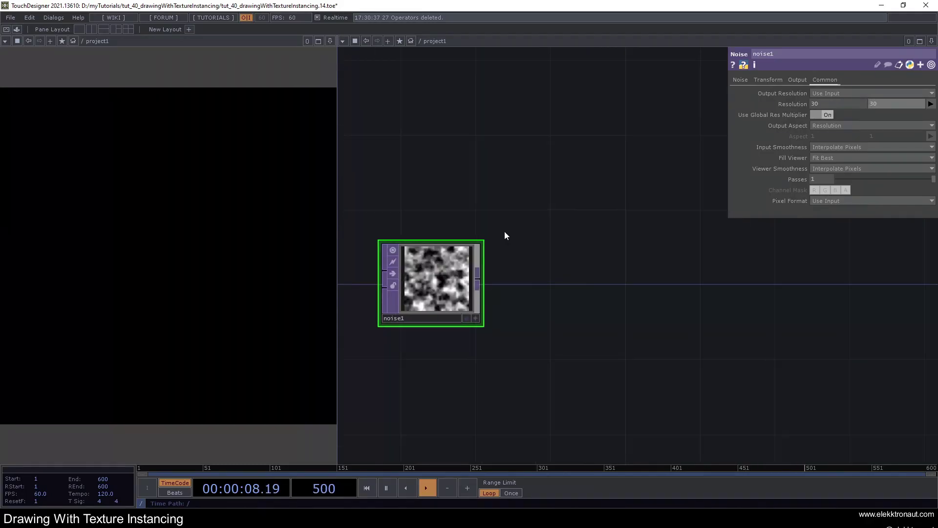
# Step: Set the Noise TOP's Input Smoothness and Viewer Smoothness to Nearest Pixel
pyautogui.click(832, 149)
pyautogui.click(834, 156)
pyautogui.click(834, 169)
pyautogui.click(833, 178)
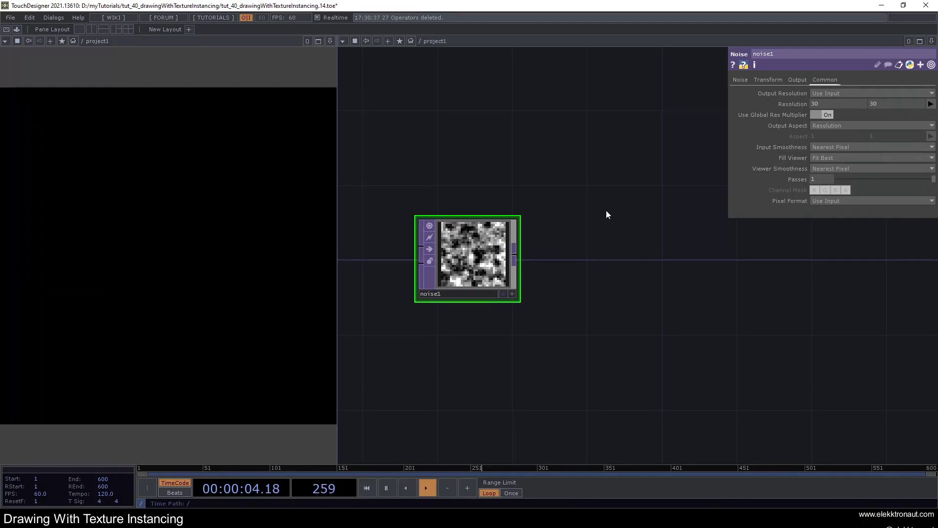
# Step: Add a Ramp TOP connected to the noise output, placed above and well away from the noise node
pyautogui.moveTo(559, 231); pyautogui.dragTo(526, 263)
pyautogui.scroll(-1, 509, 274)
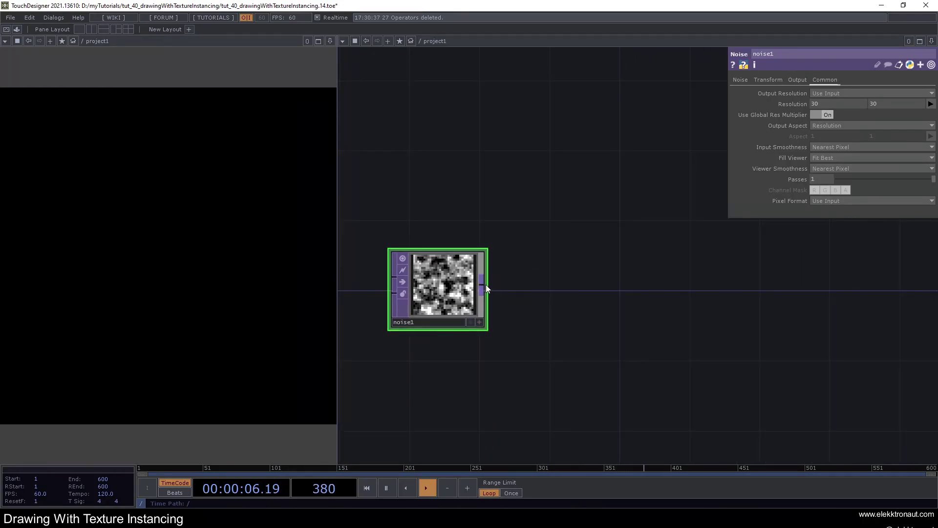
pyautogui.rightClick(485, 285)
pyautogui.click(502, 207)
pyautogui.click(630, 152)
pyautogui.scroll(3, 591, 254)
pyautogui.scroll(-6, 580, 258)
pyautogui.moveTo(580, 260); pyautogui.dragTo(563, 209)
pyautogui.scroll(2, 476, 296)
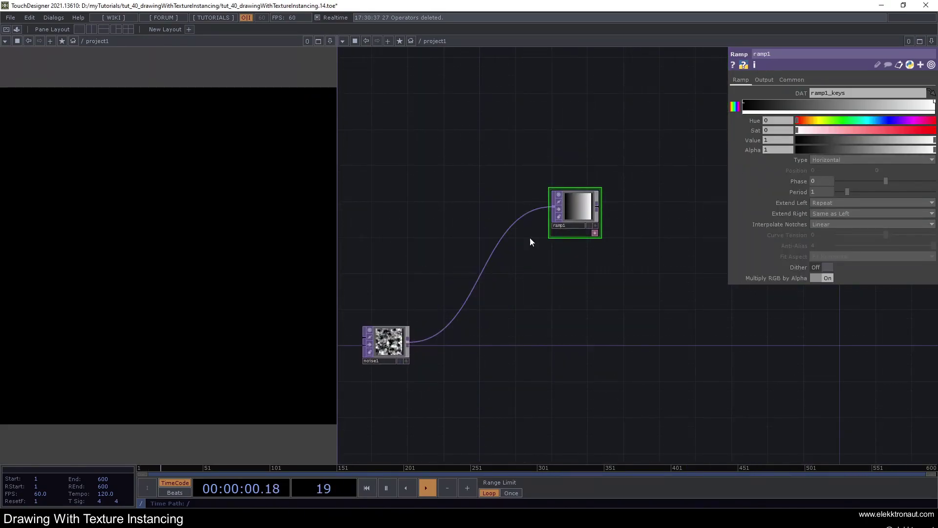
# Step: Set the Noise TOP's Pixel Format to 32-bit float (RGB)
pyautogui.click(386, 342)
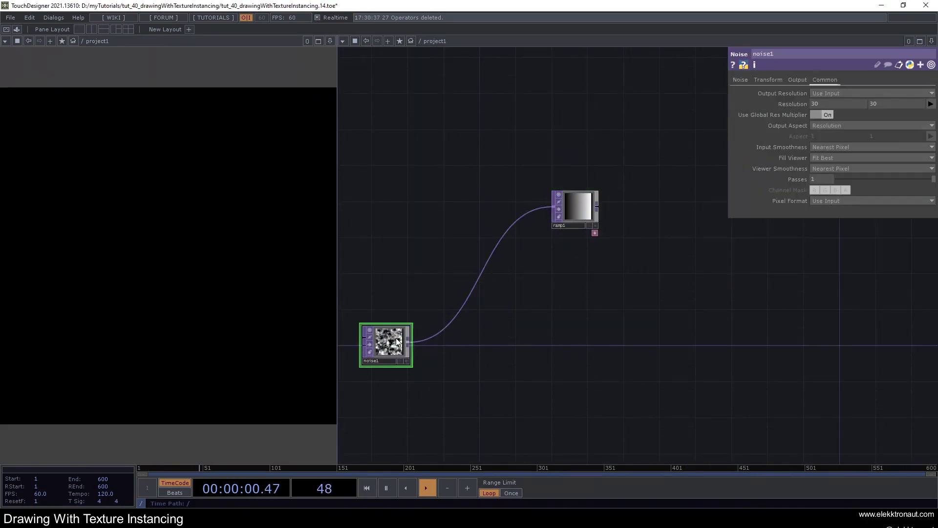
pyautogui.click(827, 201)
pyautogui.click(843, 284)
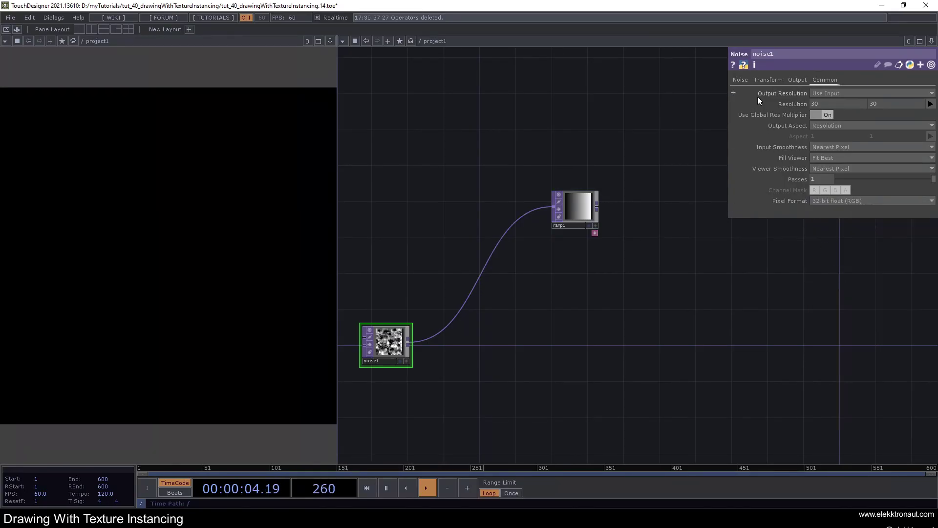
# Step: Set the noise Period to 3 and Harmonics to 0
pyautogui.click(739, 80)
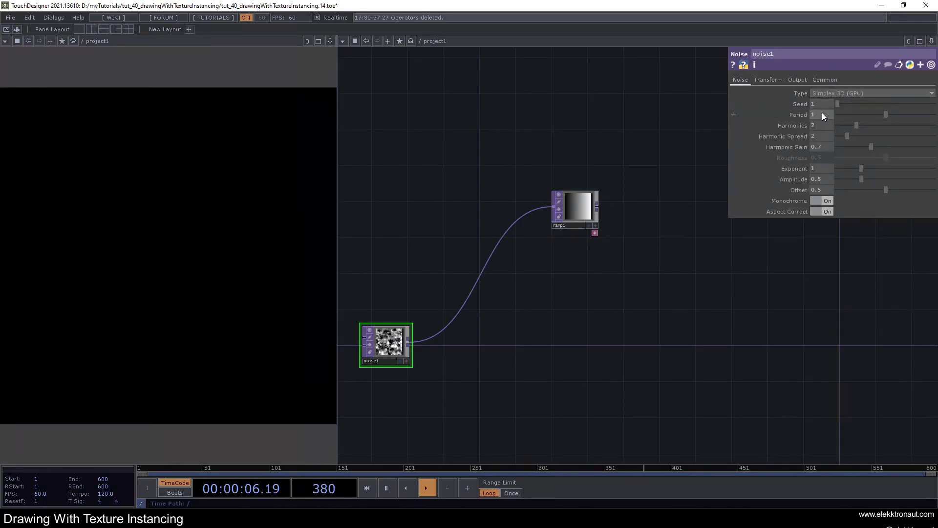
pyautogui.press('Return')
pyautogui.moveTo(856, 126); pyautogui.dragTo(698, 126)
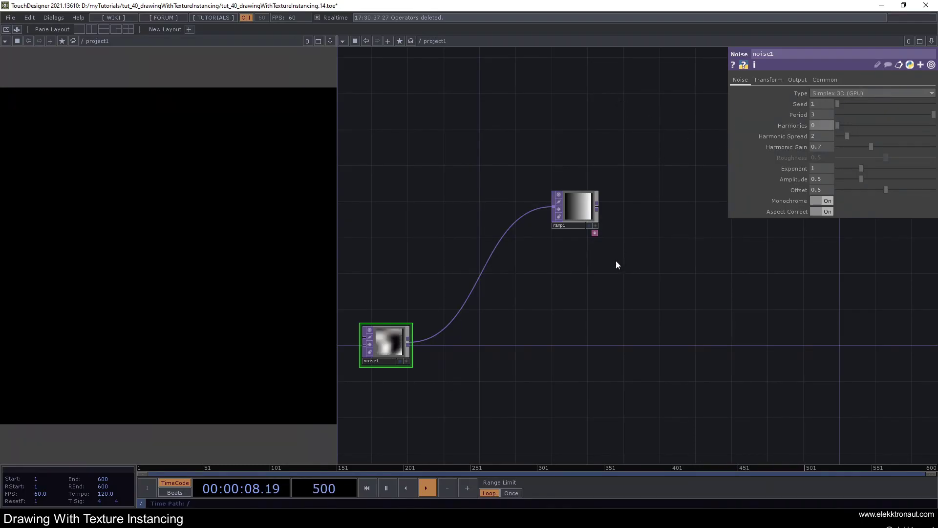
# Step: Animate the noise's Z translation with the expression absTime.seconds*.1
pyautogui.moveTo(629, 248); pyautogui.dragTo(699, 238)
pyautogui.scroll(3, 446, 324)
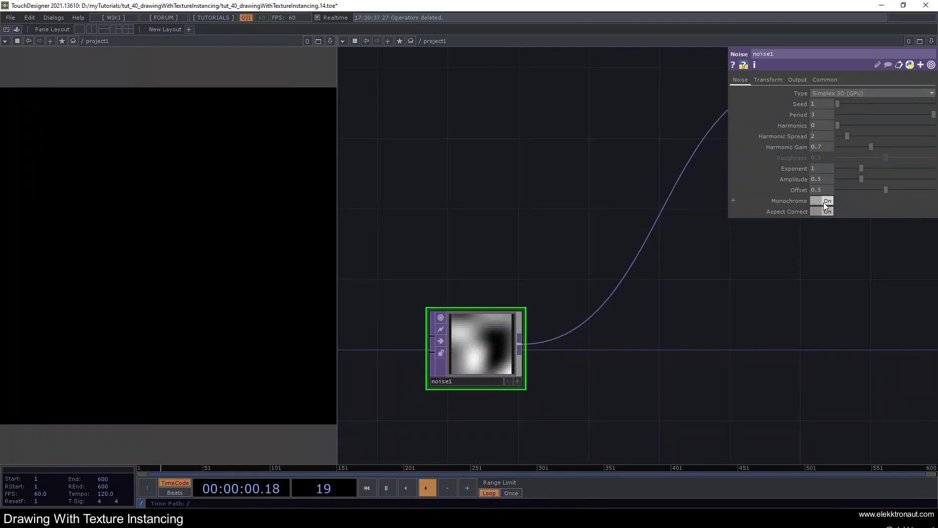
pyautogui.click(769, 80)
pyautogui.click(901, 115)
pyautogui.write('absTime')
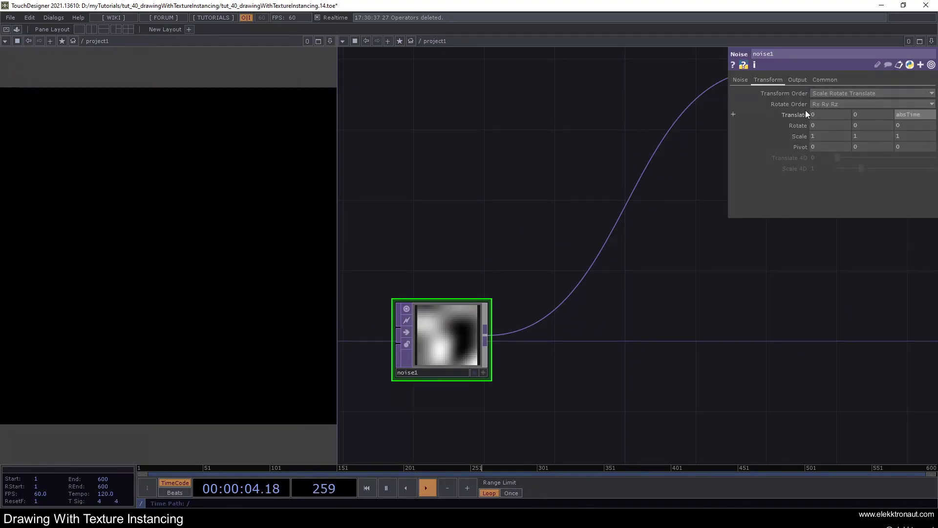
pyautogui.write('.seconds*')
pyautogui.press('Return')
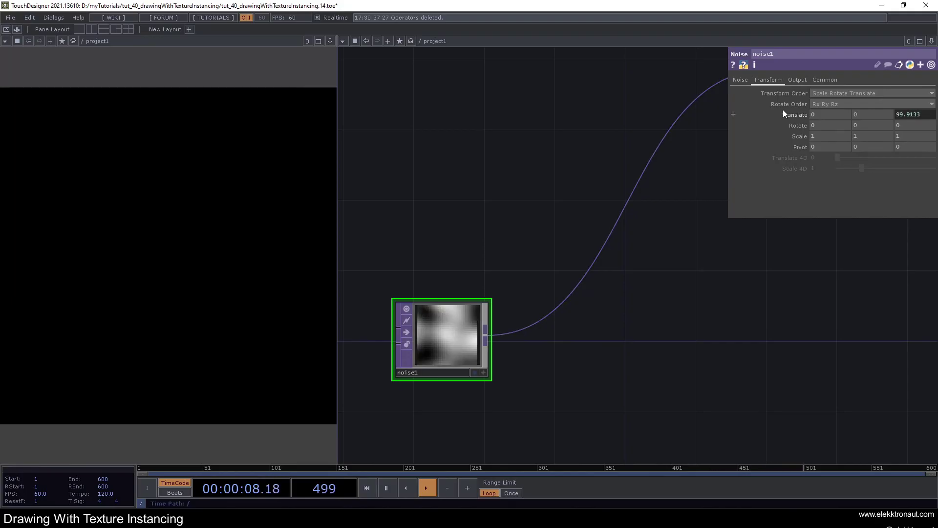
pyautogui.click(789, 116)
pyautogui.moveTo(900, 148); pyautogui.dragTo(702, 155)
pyautogui.click(554, 98)
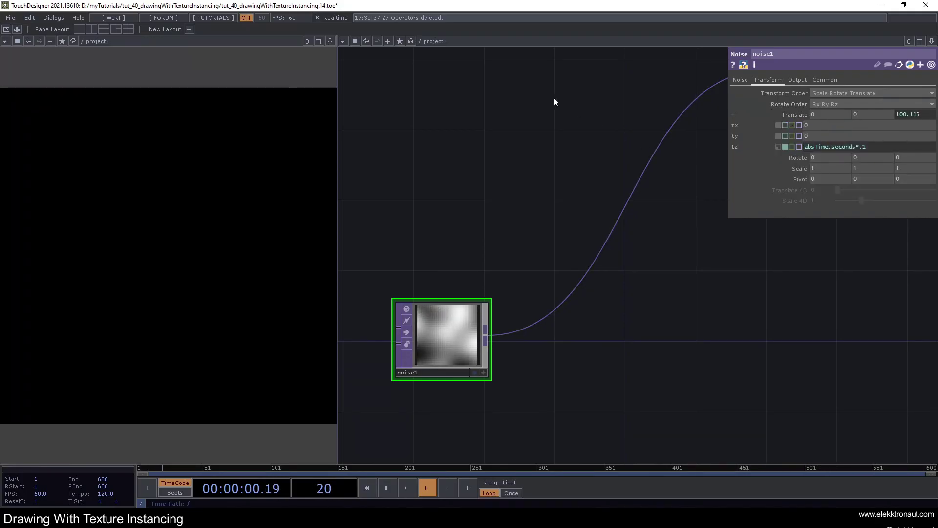
# Step: Set the noise Seed to 2437
pyautogui.scroll(-3, 513, 188)
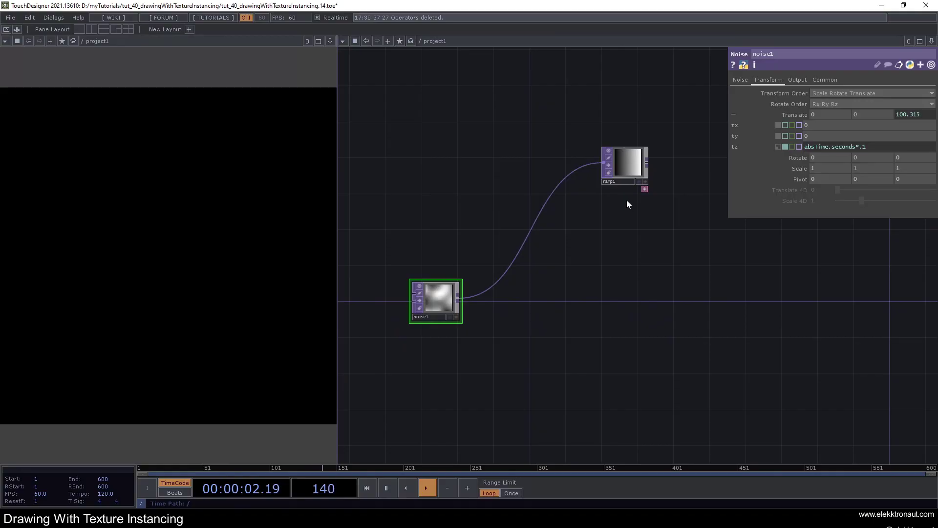
pyautogui.click(629, 169)
pyautogui.click(439, 297)
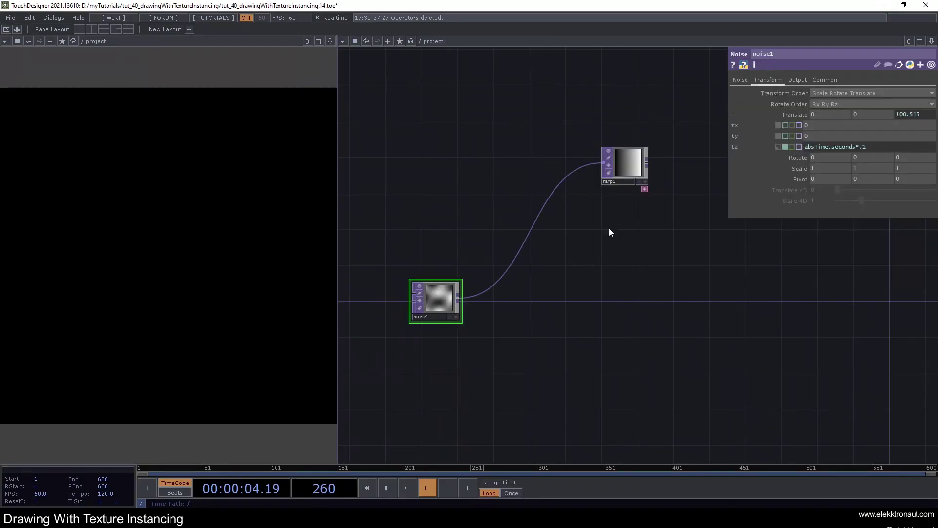
pyautogui.click(741, 80)
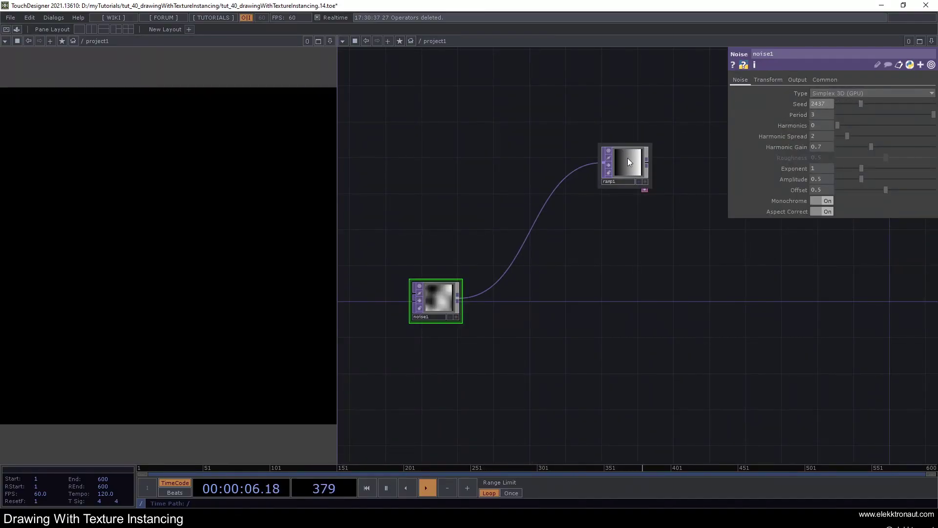
# Step: Switch the ramp's colour controls to RGB and make its white end pure red, with green and blue at 0
pyautogui.click(636, 171)
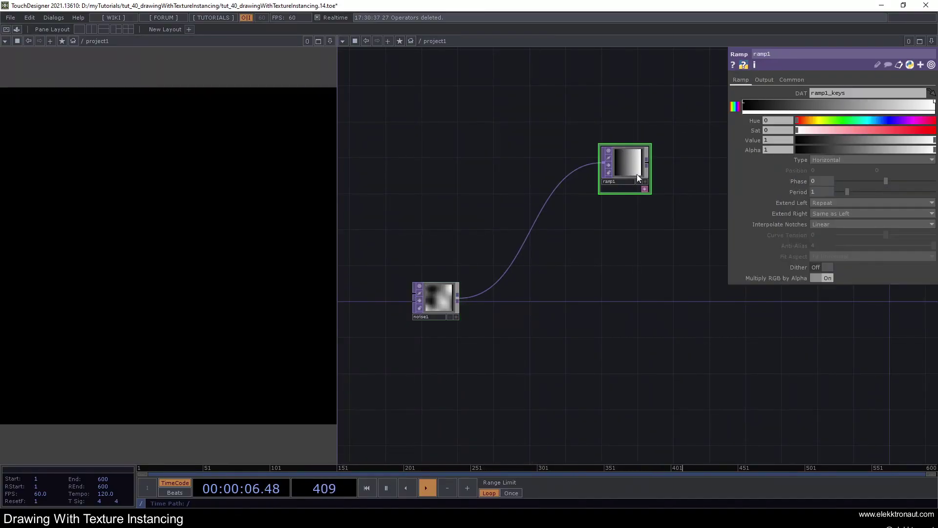
pyautogui.click(736, 107)
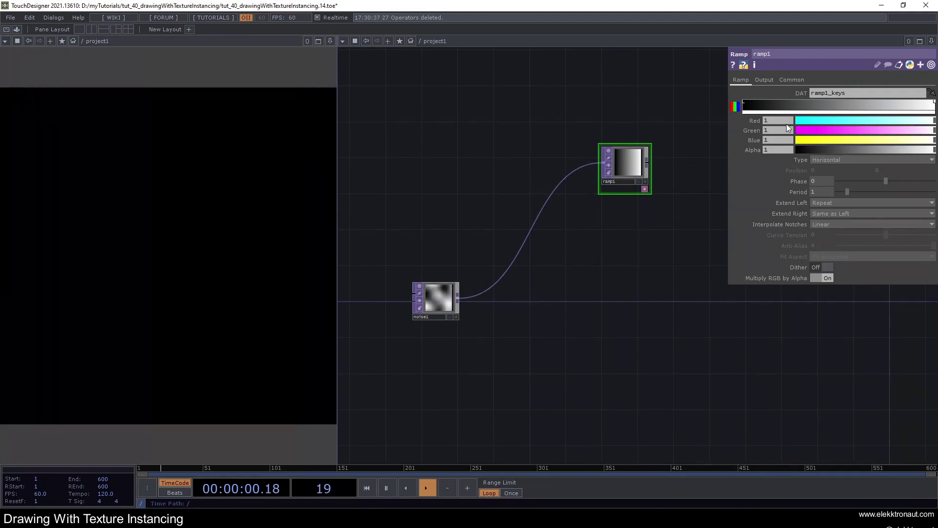
pyautogui.click(799, 130)
pyautogui.click(797, 140)
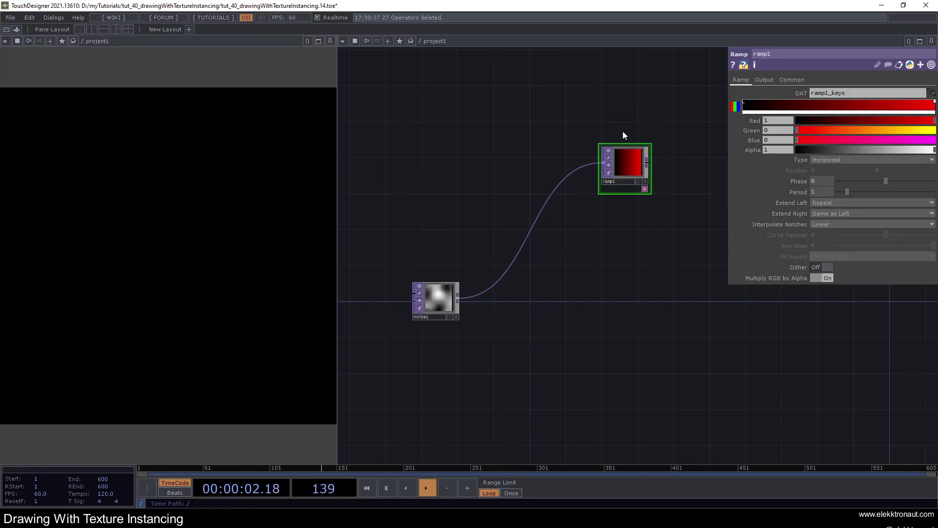
# Step: Add a Math TOP after the red ramp
pyautogui.rightClick(649, 161)
pyautogui.write('ma')
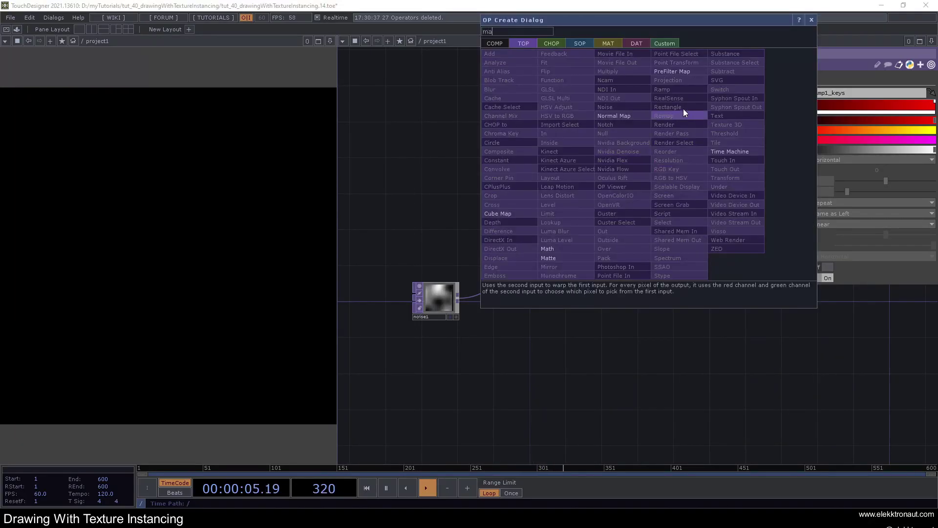
pyautogui.click(557, 248)
pyautogui.click(687, 165)
# Step: Set the Math TOP's To Range to -1 through 1
pyautogui.click(791, 80)
pyautogui.click(840, 105)
pyautogui.write('-1')
pyautogui.press('Return')
# Step: Duplicate the ramp and math pair and place the copies directly beneath the originals
pyautogui.moveTo(626, 105); pyautogui.dragTo(551, 123)
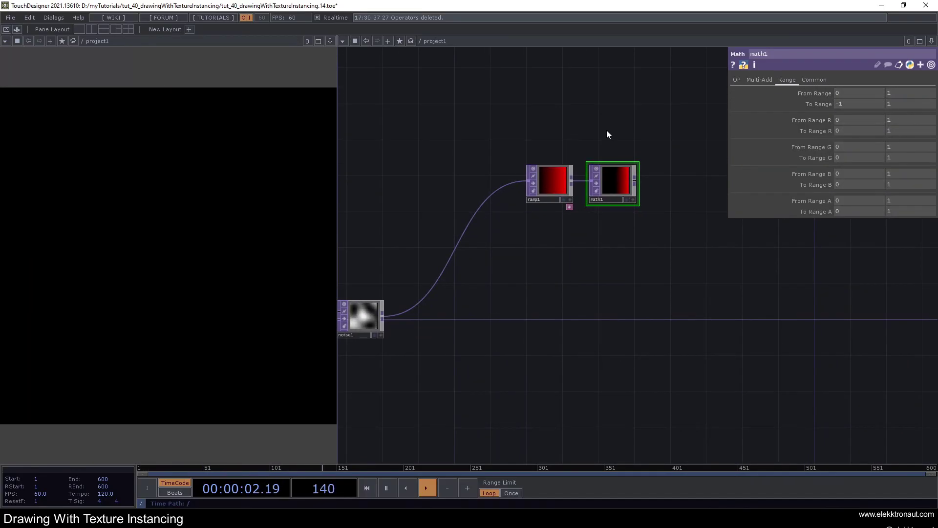
pyautogui.moveTo(580, 158); pyautogui.dragTo(632, 209, button='right')
pyautogui.hotkey('ctrl', 'c')
pyautogui.hotkey('ctrl', 'v')
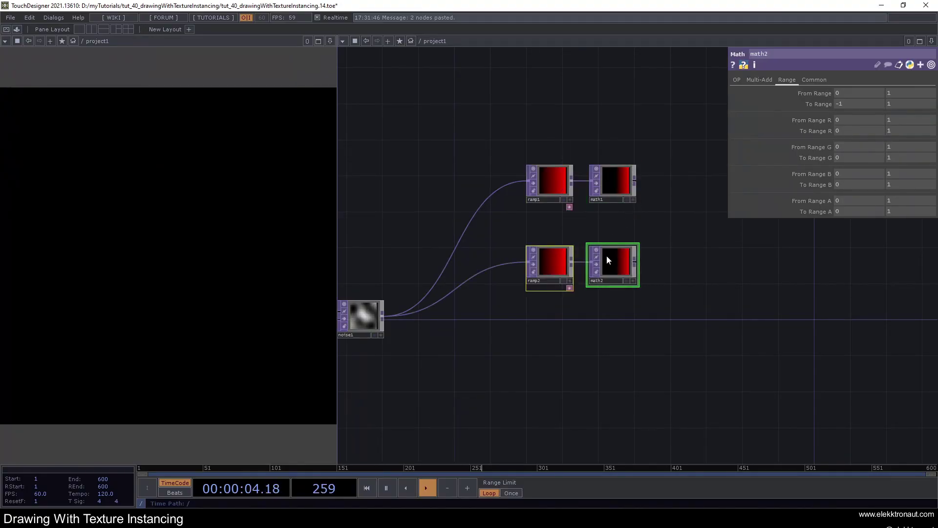
pyautogui.moveTo(606, 254); pyautogui.dragTo(604, 236)
pyautogui.click(604, 228)
# Step: Make the copied ramp Vertical and change its end colour to pure green, with red at 0 and green at 1
pyautogui.click(562, 227)
pyautogui.click(822, 159)
pyautogui.click(824, 169)
pyautogui.moveTo(802, 122); pyautogui.dragTo(796, 121)
pyautogui.moveTo(797, 130); pyautogui.dragTo(935, 130)
# Step: Add a Reorder TOP fed by the red ramp's Math TOP
pyautogui.moveTo(586, 134); pyautogui.dragTo(541, 134)
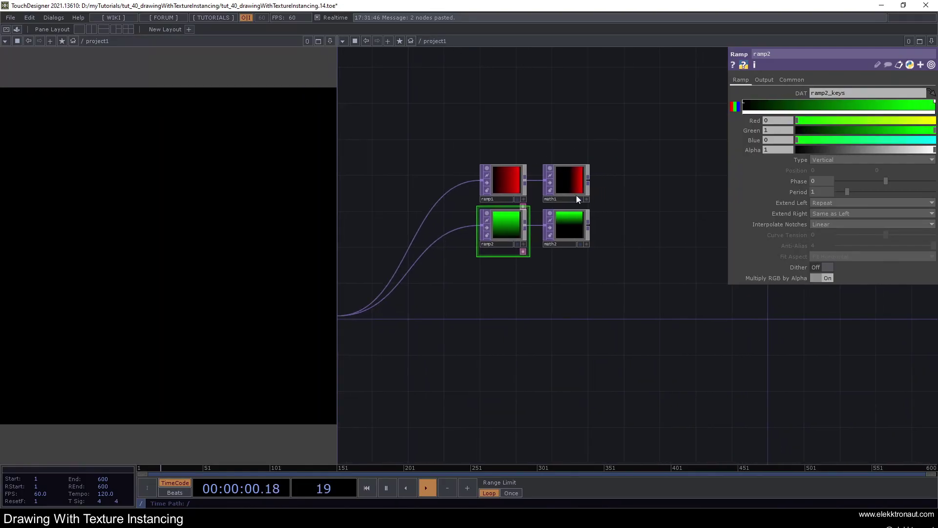
pyautogui.rightClick(590, 180)
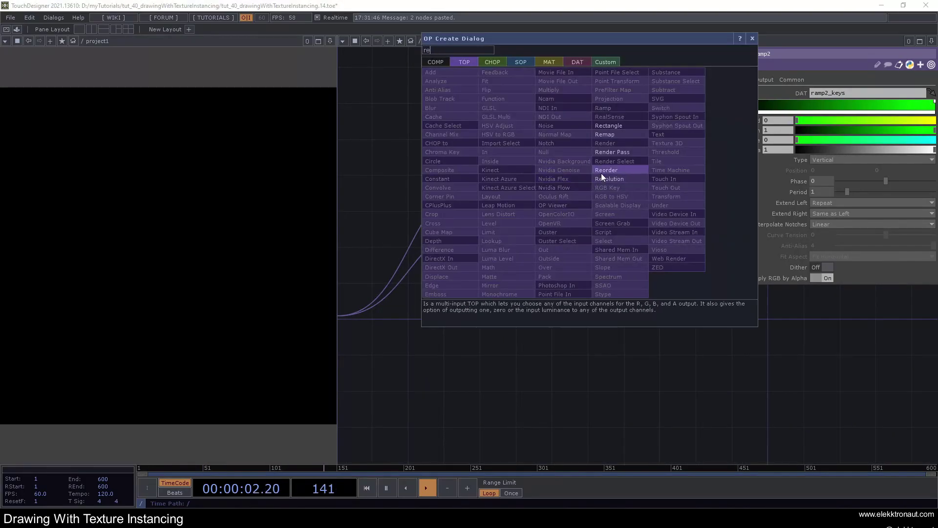
pyautogui.click(600, 175)
pyautogui.click(747, 336)
# Step: Connect math2 to the Reorder TOP's second input and noise1 to its third input
pyautogui.moveTo(681, 304); pyautogui.dragTo(712, 315)
pyautogui.moveTo(739, 320); pyautogui.dragTo(702, 310)
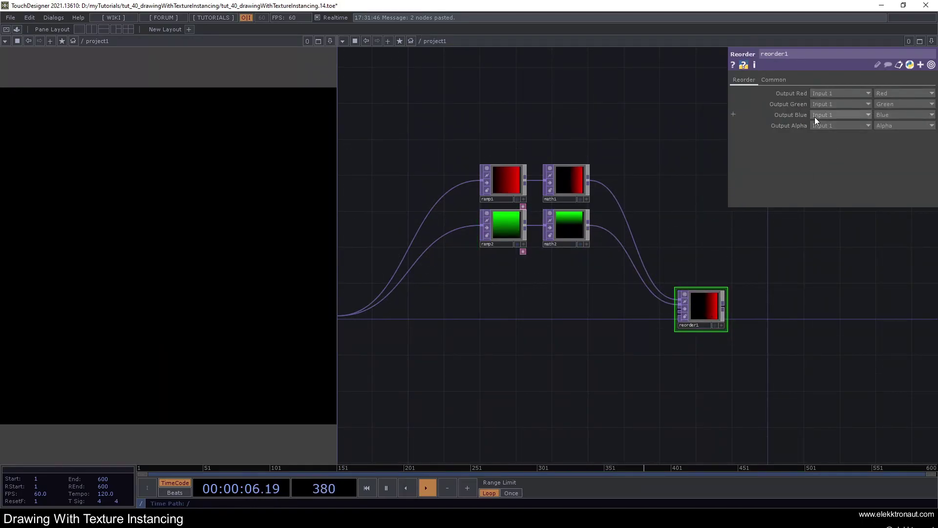
pyautogui.moveTo(430, 274); pyautogui.dragTo(549, 265)
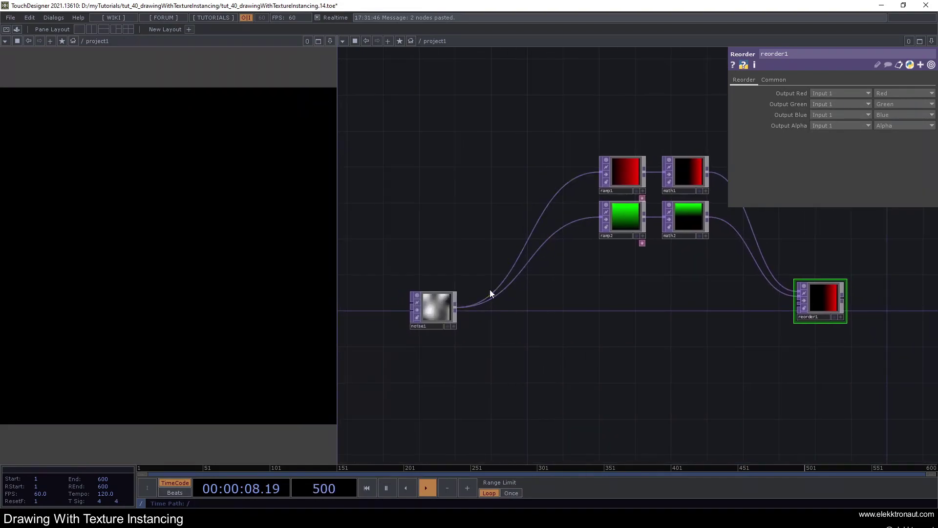
pyautogui.moveTo(457, 308); pyautogui.dragTo(793, 303)
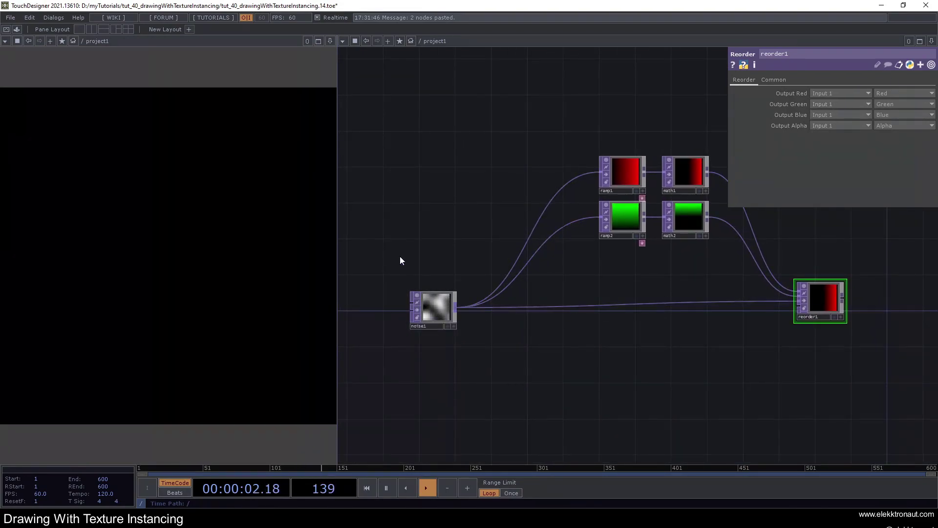
# Step: Source the Reorder TOP's Output Green from the second input and Output Blue from the third input
pyautogui.moveTo(415, 314); pyautogui.dragTo(491, 317)
pyautogui.scroll(-3, 492, 317)
pyautogui.scroll(3, 444, 306)
pyautogui.scroll(-3, 447, 303)
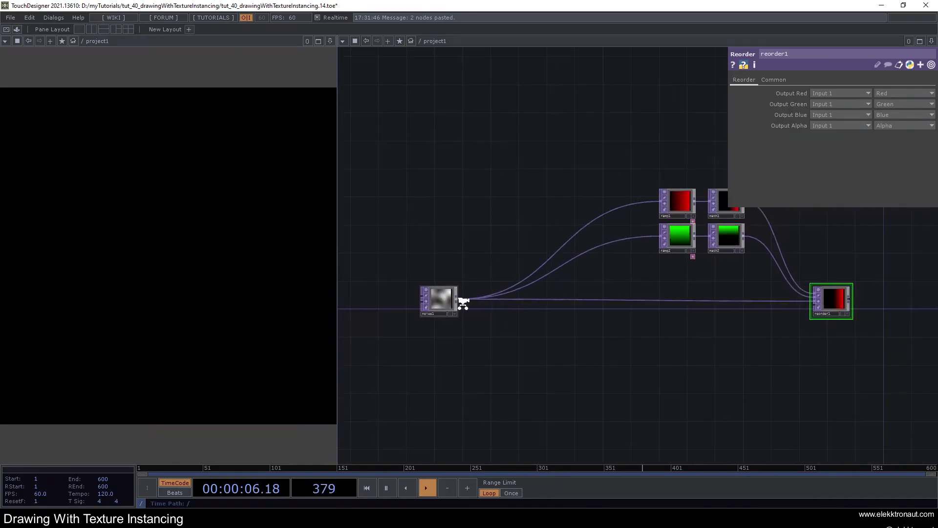
pyautogui.moveTo(689, 324); pyautogui.dragTo(583, 342)
pyautogui.scroll(2, 658, 326)
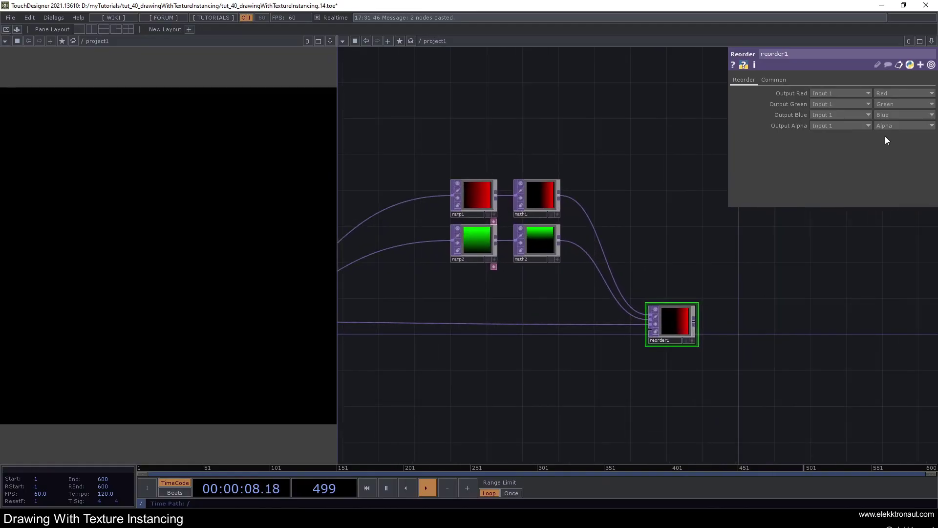
pyautogui.click(832, 116)
pyautogui.click(832, 121)
pyautogui.click(830, 115)
pyautogui.click(831, 140)
# Step: Add a Null TOP after the Reorder TOP and rename it inst
pyautogui.scroll(2, 698, 321)
pyautogui.moveTo(711, 234); pyautogui.dragTo(596, 231)
pyautogui.hotkey('alt', 'n')
pyautogui.click(635, 329)
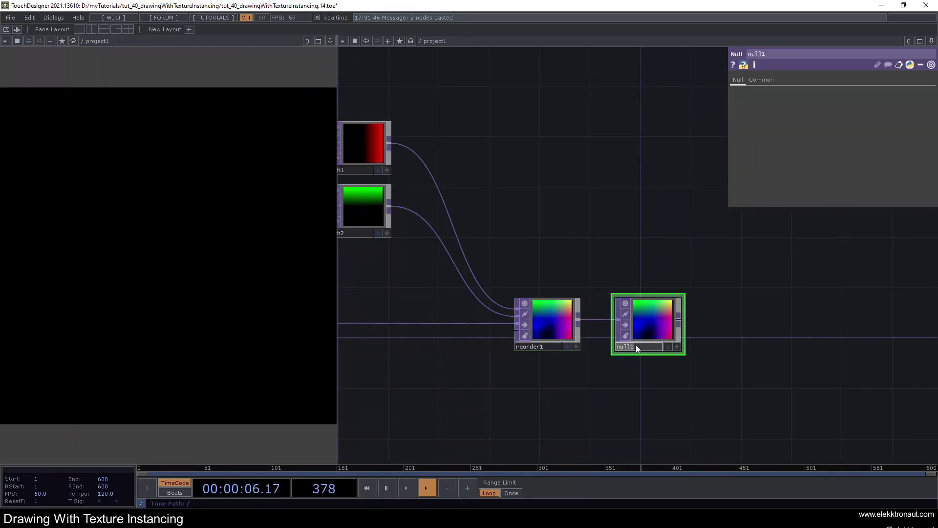
pyautogui.press('Return')
# Step: Add a Rectangle SOP above the inst null
pyautogui.scroll(-2, 627, 319)
pyautogui.moveTo(617, 249); pyautogui.dragTo(530, 250)
pyautogui.press('Tab')
pyautogui.click(468, 127)
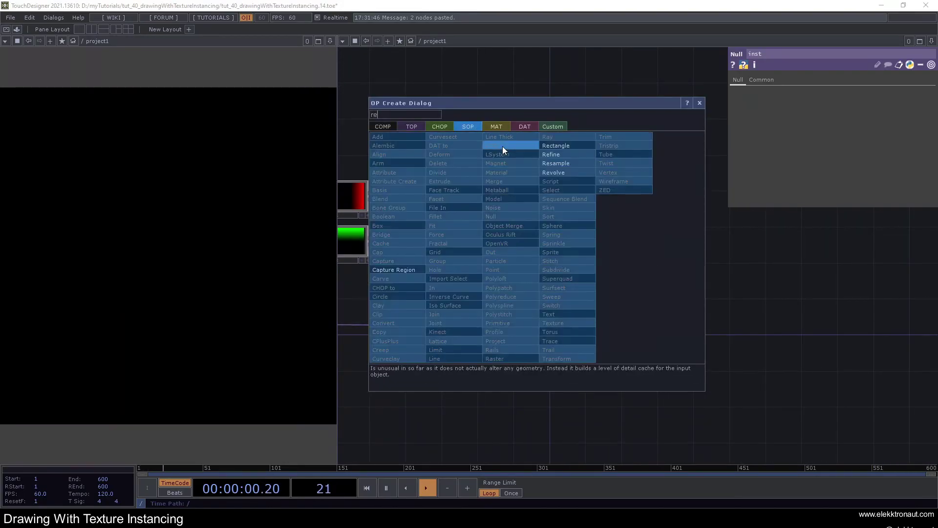
pyautogui.click(555, 145)
pyautogui.click(556, 240)
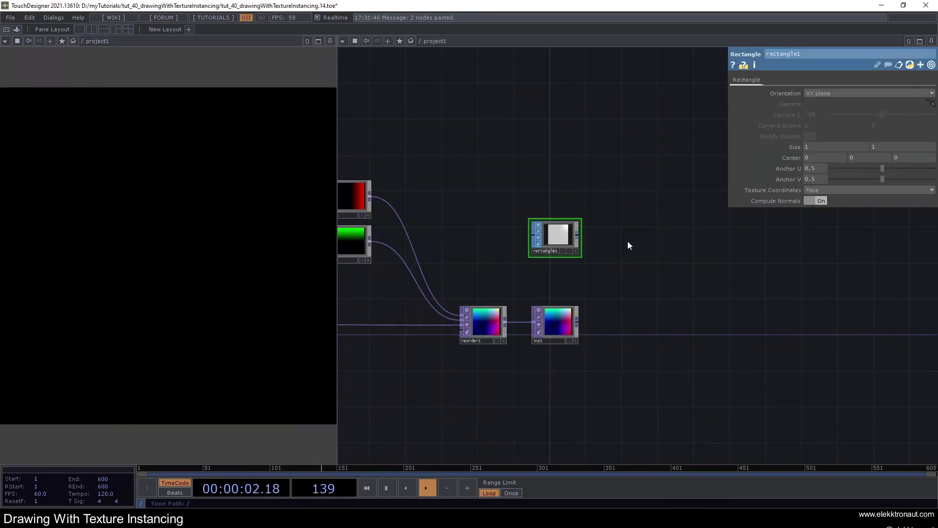
# Step: Add a Transform SOP after the Rectangle SOP
pyautogui.moveTo(573, 241); pyautogui.dragTo(527, 240, button='middle')
pyautogui.rightClick(530, 236)
pyautogui.write('tr')
pyautogui.click(552, 350)
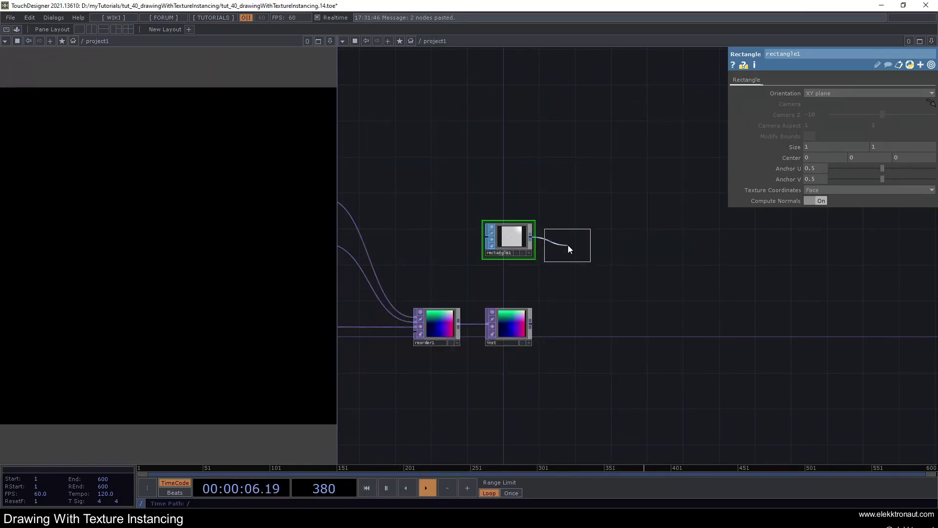
pyautogui.click(570, 241)
# Step: Add a Geometry COMP fed by the Transform SOP's output
pyautogui.rightClick(592, 237)
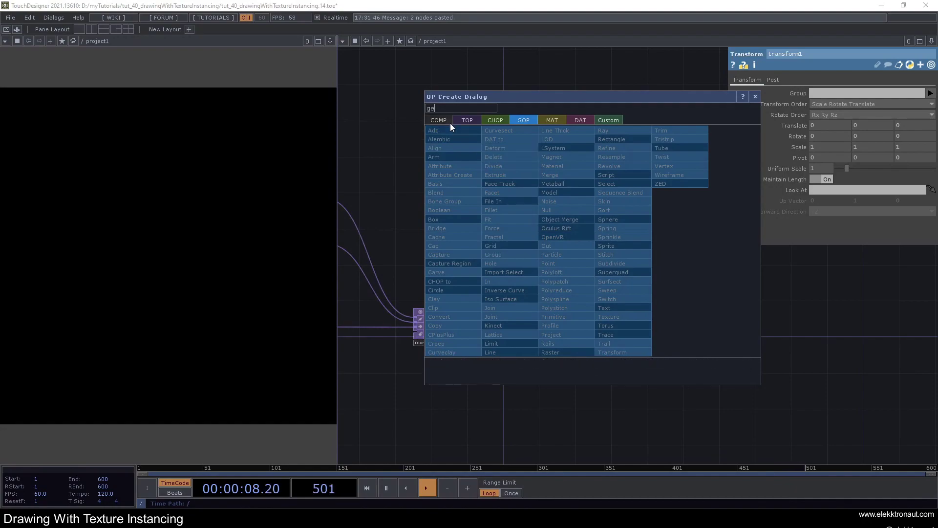
pyautogui.click(450, 122)
pyautogui.click(446, 199)
pyautogui.click(659, 330)
pyautogui.moveTo(661, 316); pyautogui.dragTo(571, 255)
# Step: Add a Camera COMP above the Geometry COMP
pyautogui.press('Tab')
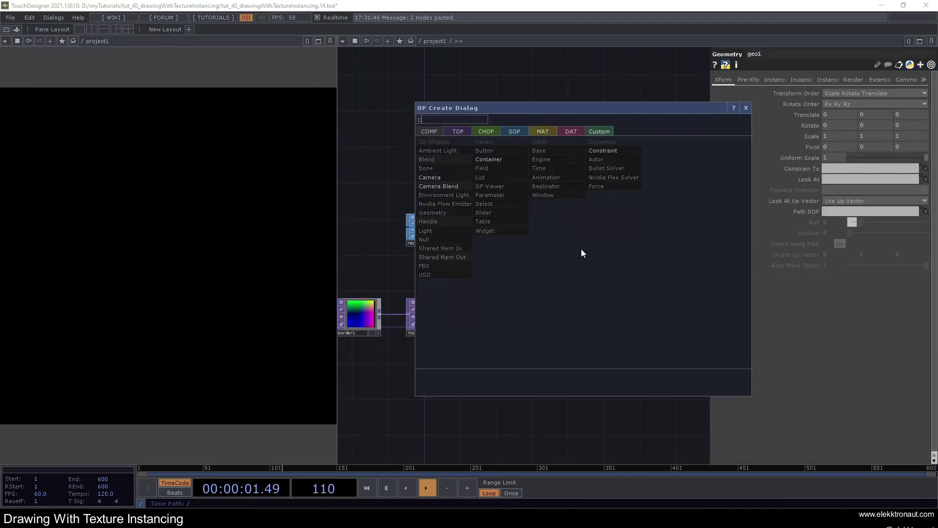
pyautogui.click(458, 178)
pyautogui.click(611, 264)
# Step: Add a Constant MAT below the Geometry COMP and assign it as geo1's material
pyautogui.press('Tab')
pyautogui.click(537, 235)
pyautogui.click(456, 252)
pyautogui.click(590, 367)
pyautogui.moveTo(660, 367); pyautogui.dragTo(532, 341)
pyautogui.scroll(3, 473, 338)
pyautogui.moveTo(474, 340); pyautogui.dragTo(469, 264)
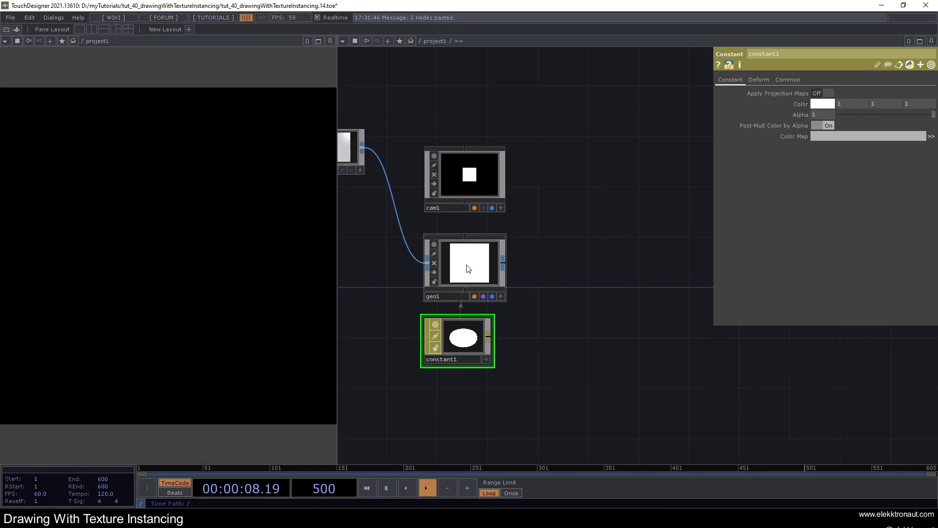
# Step: Set the Constant material's color to dark grey, 0.1 for red, green and blue
pyautogui.click(834, 104)
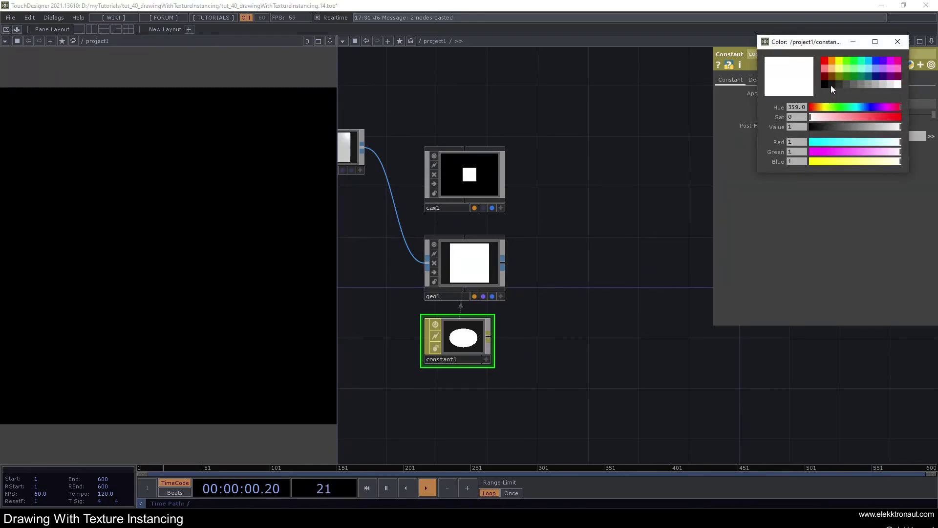
pyautogui.click(831, 85)
pyautogui.click(902, 45)
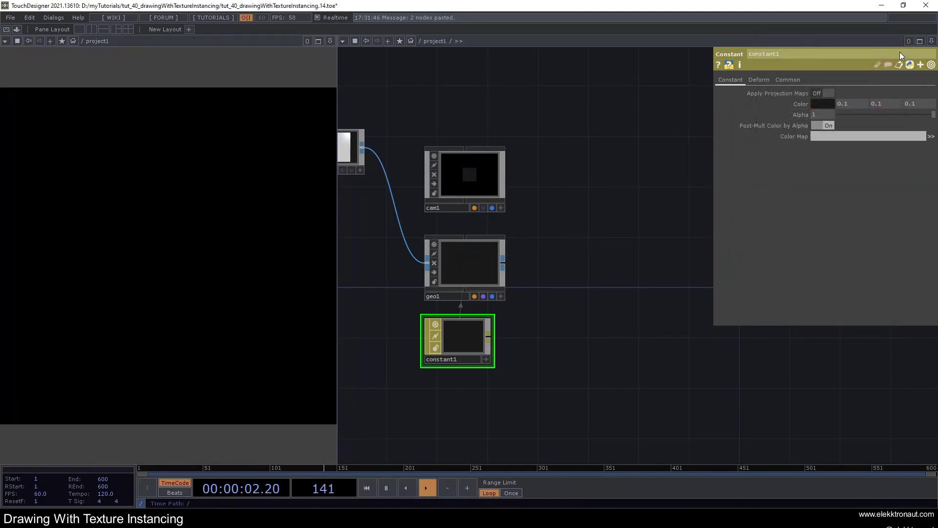
# Step: Set the camera's projection to Orthographic
pyautogui.scroll(-2, 569, 295)
pyautogui.scroll(1, 561, 293)
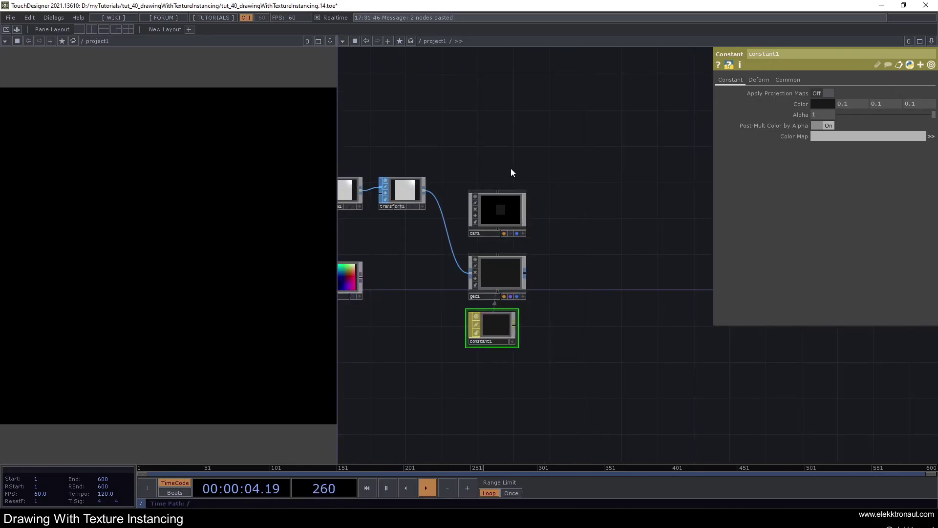
pyautogui.click(501, 207)
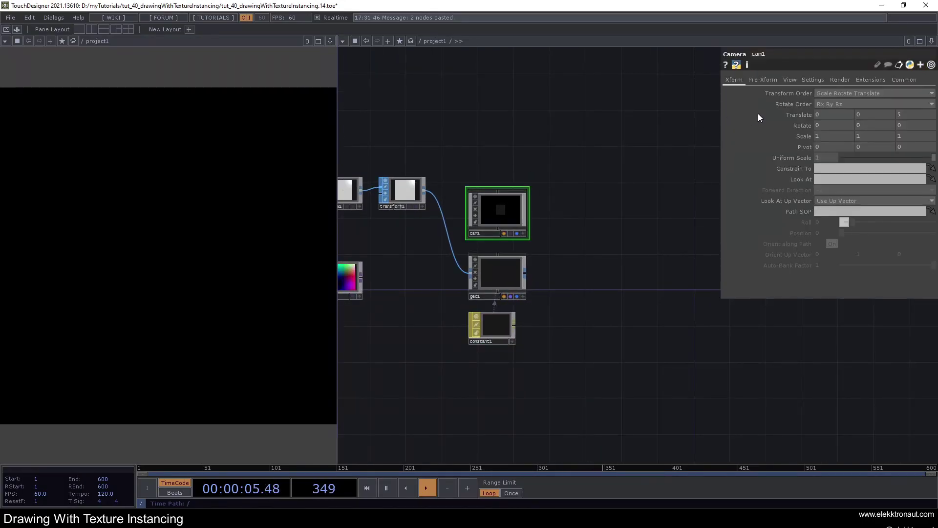
pyautogui.click(791, 82)
pyautogui.click(829, 93)
pyautogui.click(836, 108)
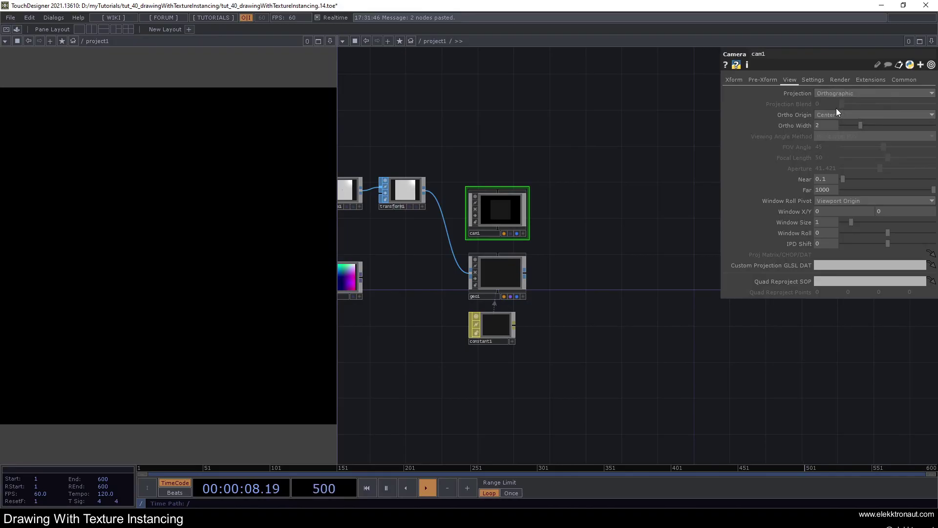
# Step: Turn on instancing for the Geometry COMP
pyautogui.click(475, 260)
pyautogui.click(777, 79)
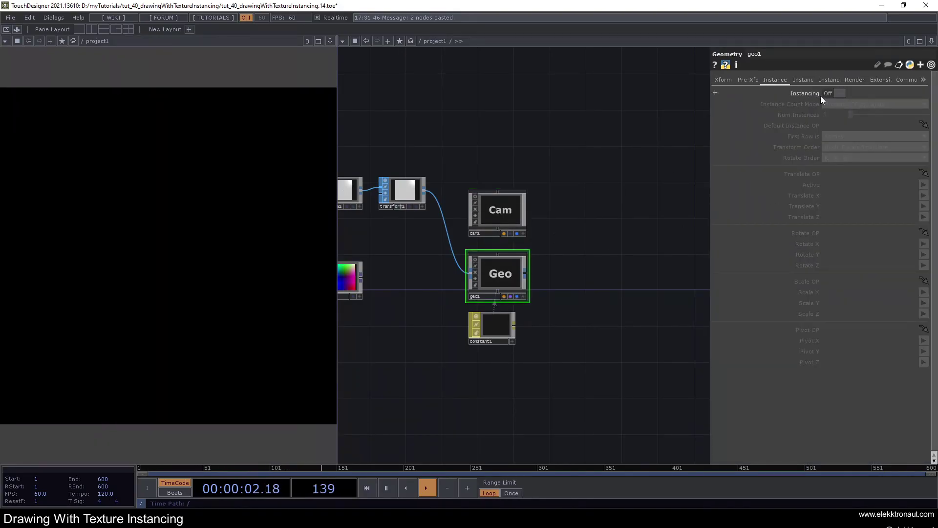
pyautogui.click(829, 93)
# Step: Add a Render TOP beside the Geometry COMP
pyautogui.moveTo(609, 210); pyautogui.dragTo(567, 206)
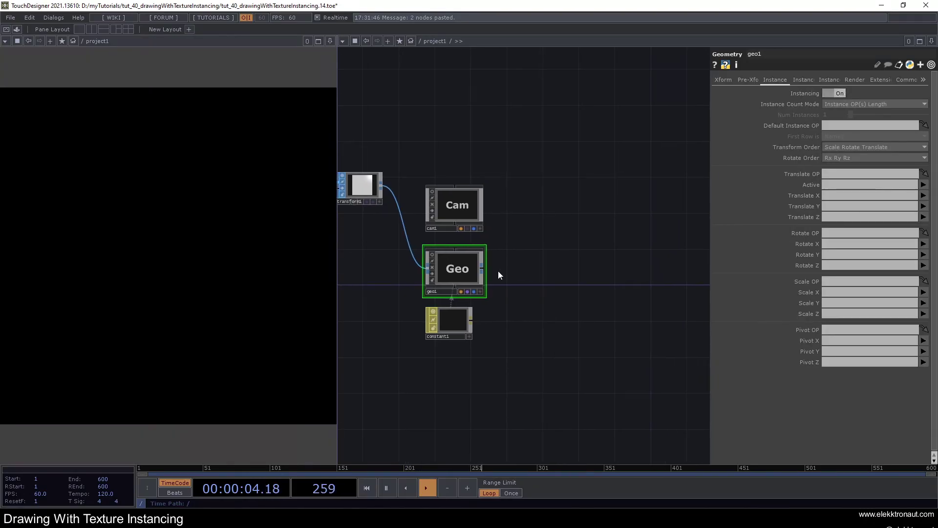
pyautogui.press('Tab')
pyautogui.write('re')
pyautogui.click(390, 153)
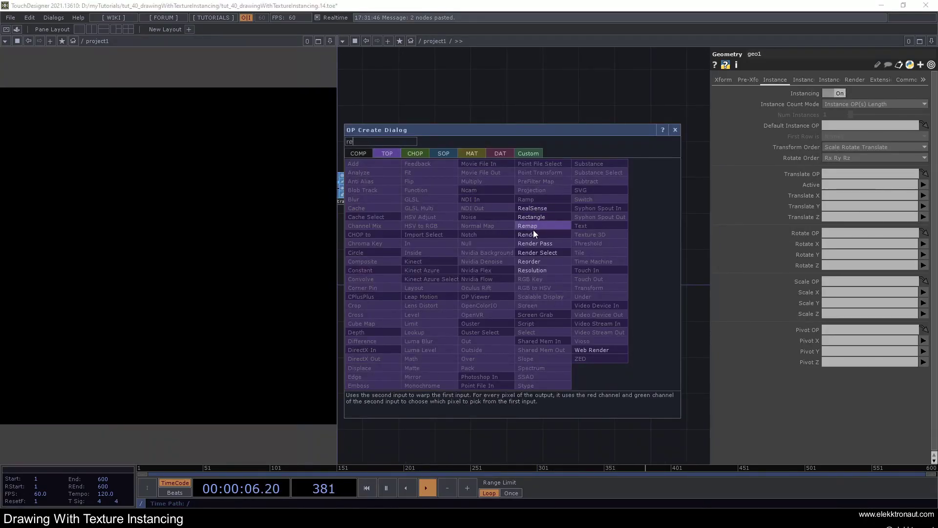
pyautogui.click(529, 234)
pyautogui.click(541, 277)
# Step: Set the Render TOP's resolution to 1024 x 1024 and its pixel format to 32-bit float (RGBA)
pyautogui.click(860, 79)
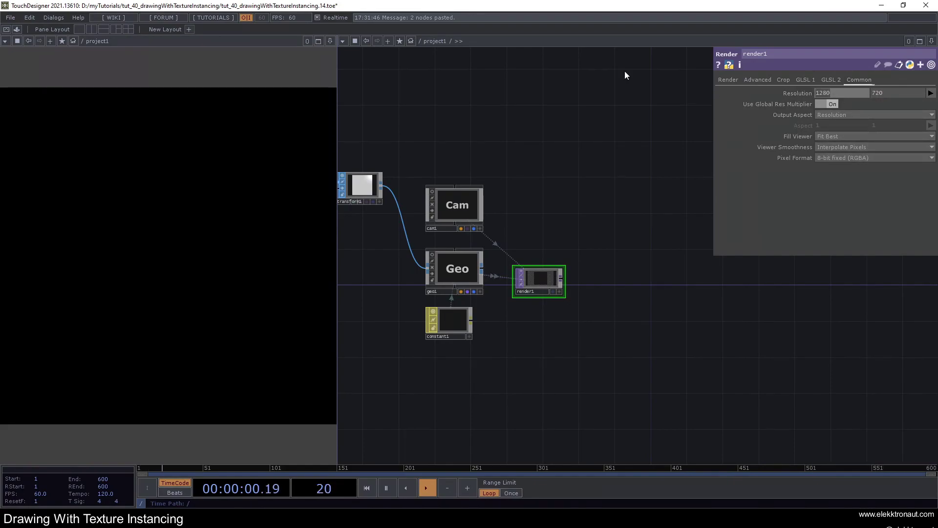
pyautogui.click(930, 93)
pyautogui.click(909, 194)
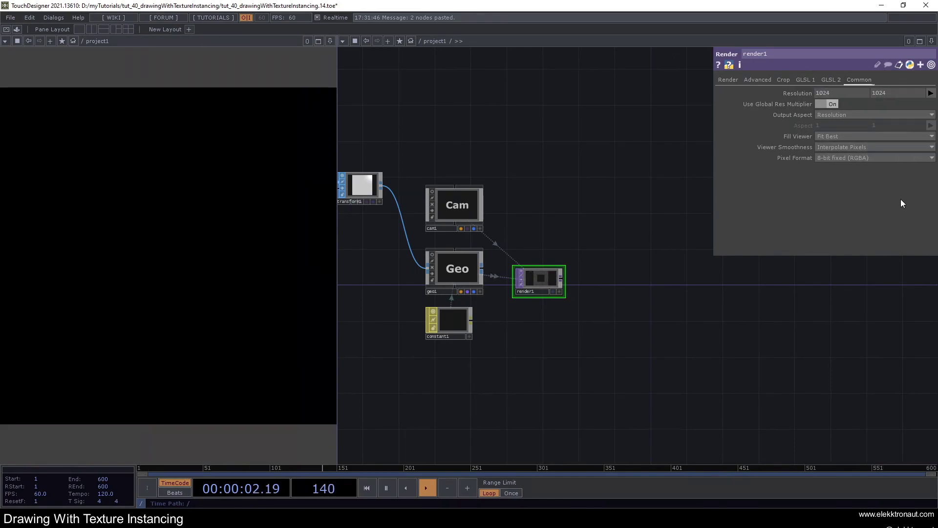
pyautogui.scroll(5, 565, 266)
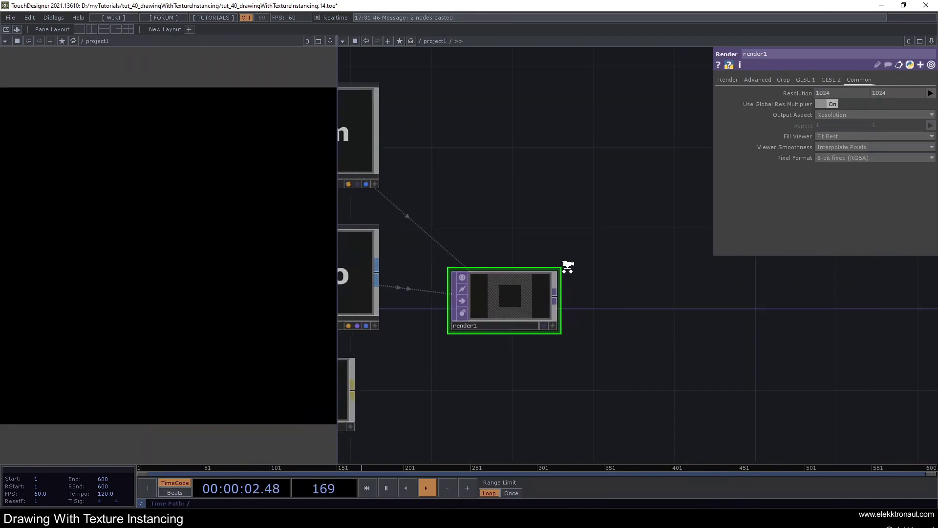
pyautogui.click(826, 157)
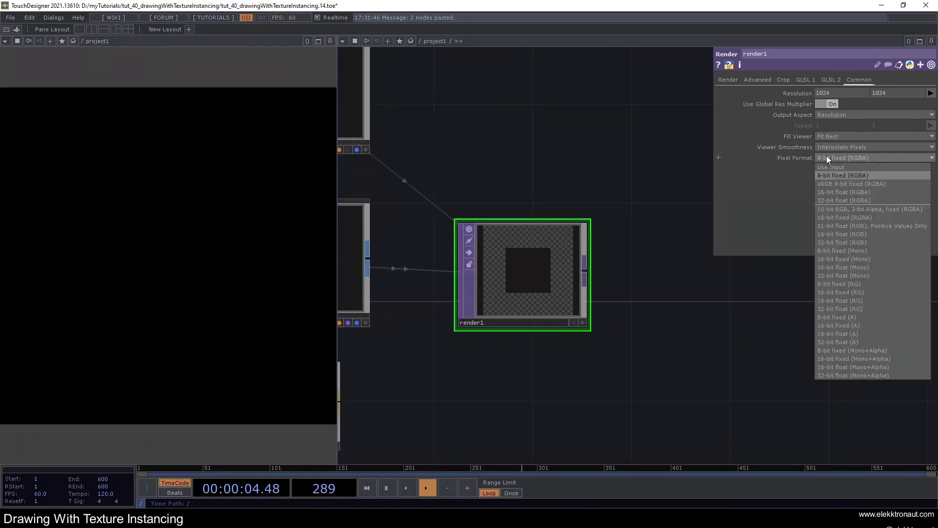
pyautogui.click(857, 201)
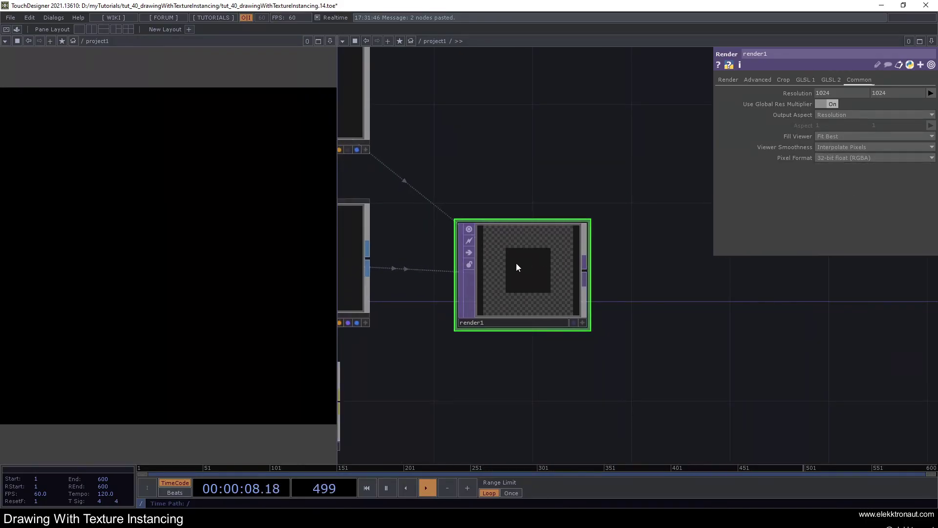
pyautogui.scroll(-3, 516, 263)
pyautogui.scroll(3, 524, 261)
pyautogui.scroll(-3, 525, 260)
pyautogui.moveTo(591, 206); pyautogui.dragTo(500, 270)
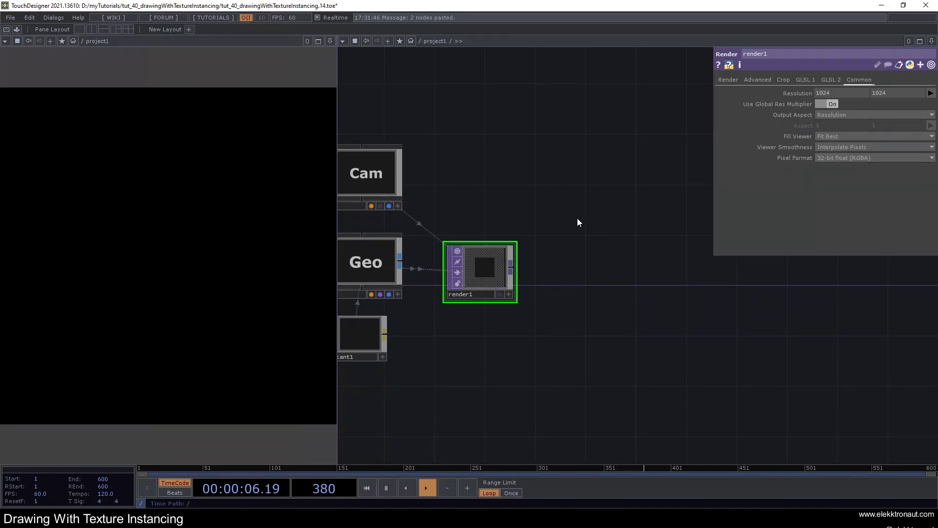
pyautogui.scroll(-3, 559, 236)
pyautogui.scroll(2, 497, 252)
pyautogui.scroll(-4, 559, 191)
# Step: Add a Transform TOP after the Render TOP, placed well apart from it to leave space between them
pyautogui.moveTo(559, 191); pyautogui.dragTo(493, 208)
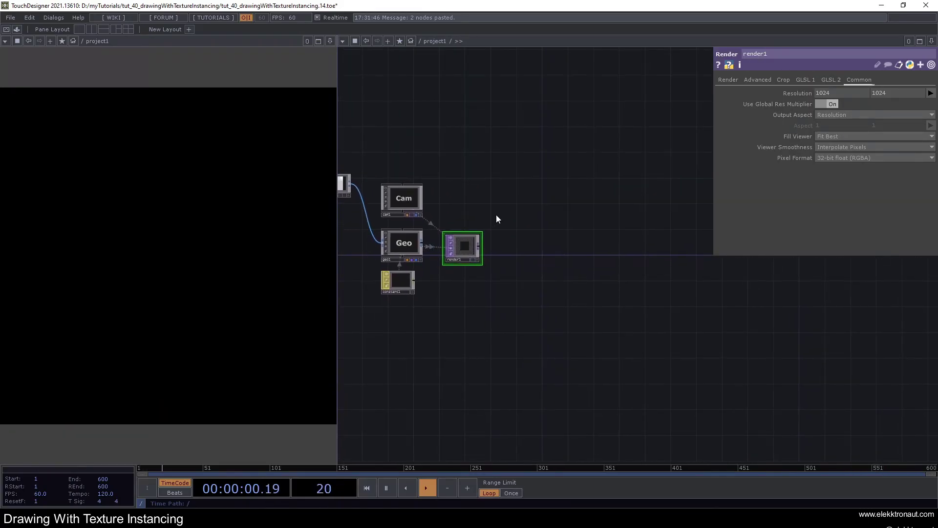
pyautogui.scroll(2, 496, 215)
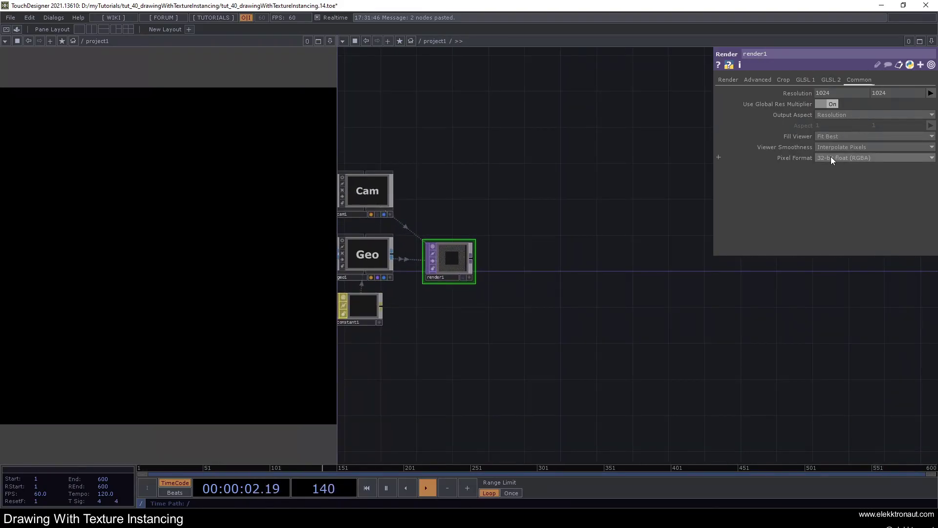
pyautogui.rightClick(475, 257)
pyautogui.write('tr')
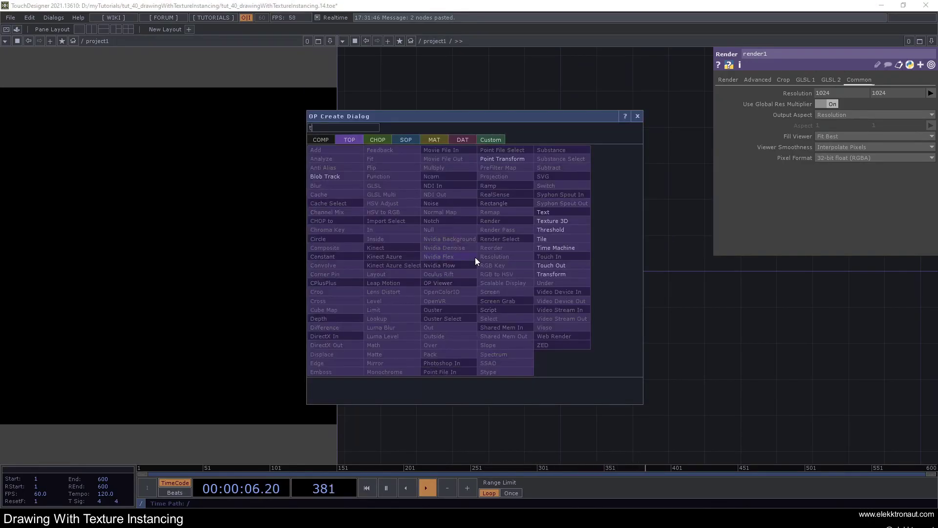
pyautogui.click(551, 273)
pyautogui.click(700, 264)
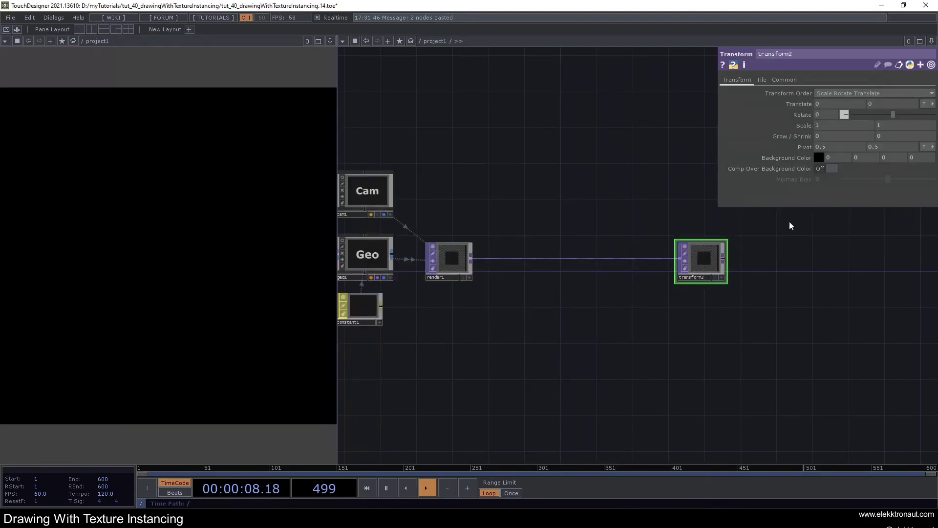
# Step: Give transform2 a background color of .9, .9, .9 with alpha 1 and turn on Comp Over Background Color
pyautogui.write('.9')
pyautogui.press('Tab')
pyautogui.write('.9')
pyautogui.press('Tab')
pyautogui.write('.9')
pyautogui.press('Return')
pyautogui.click(917, 158)
pyautogui.write('1')
pyautogui.press('Return')
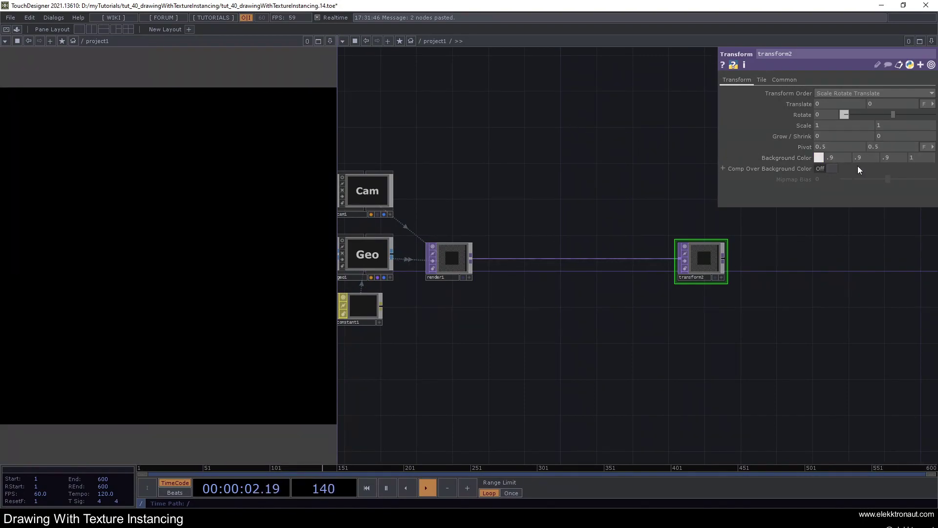
pyautogui.click(826, 168)
pyautogui.scroll(6, 723, 249)
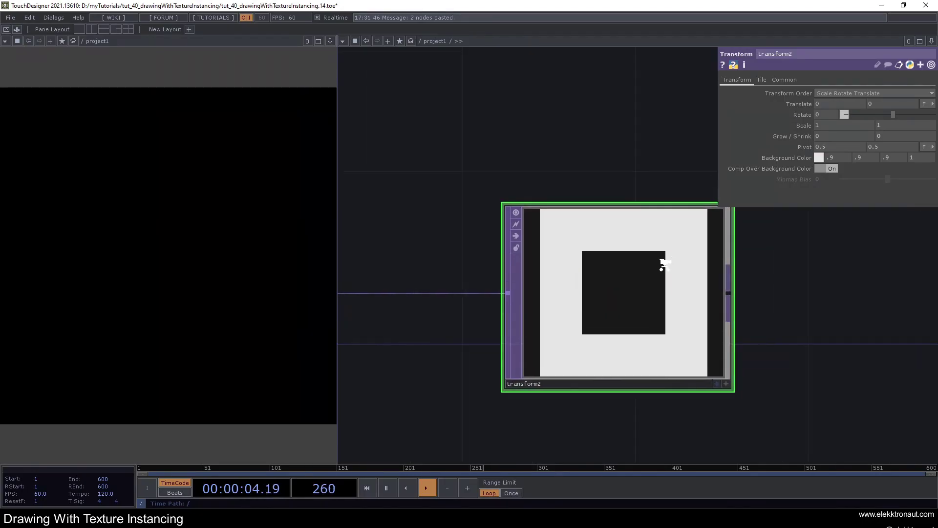
# Step: Add a Null TOP after transform2 and rename it bg
pyautogui.scroll(-5, 634, 261)
pyautogui.hotkey('alt', 'n')
pyautogui.click(711, 272)
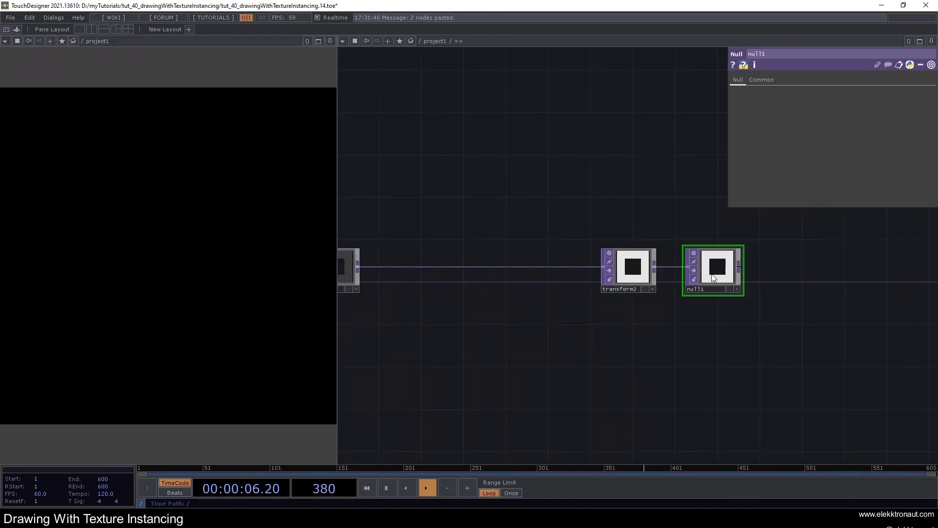
pyautogui.click(704, 289)
pyautogui.write('bg')
pyautogui.press('Return')
# Step: Assign the inst null as geo1's Default Instance OP
pyautogui.scroll(-3, 462, 304)
pyautogui.moveTo(450, 249); pyautogui.dragTo(573, 258)
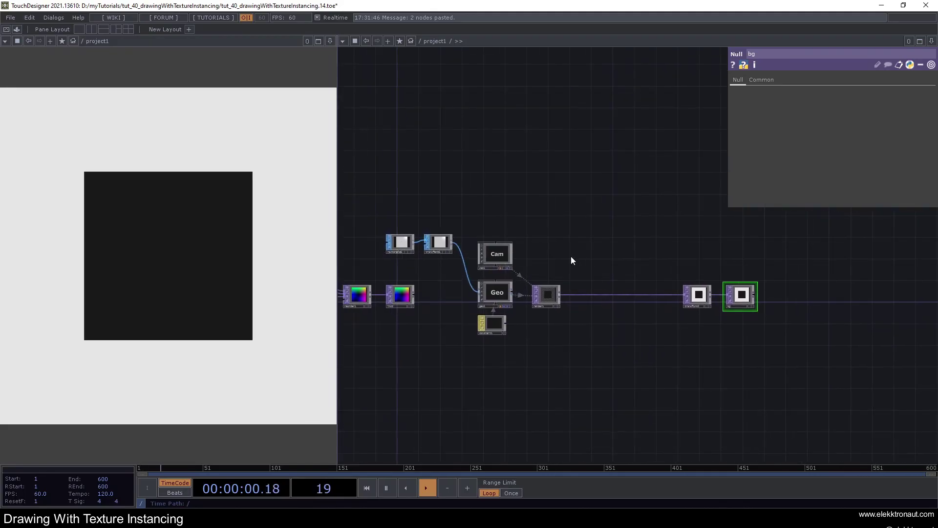
pyautogui.moveTo(622, 229); pyautogui.dragTo(762, 239)
pyautogui.moveTo(516, 199); pyautogui.dragTo(686, 209)
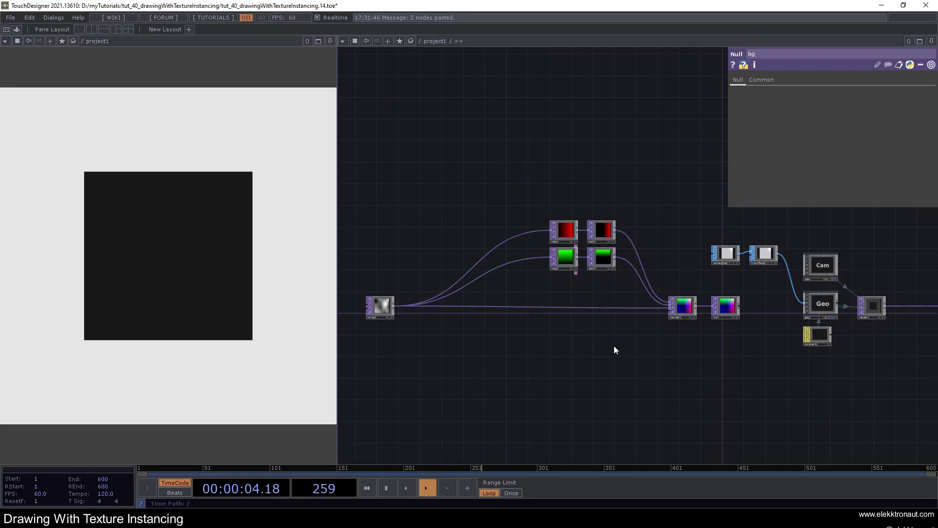
pyautogui.moveTo(614, 346); pyautogui.dragTo(514, 334)
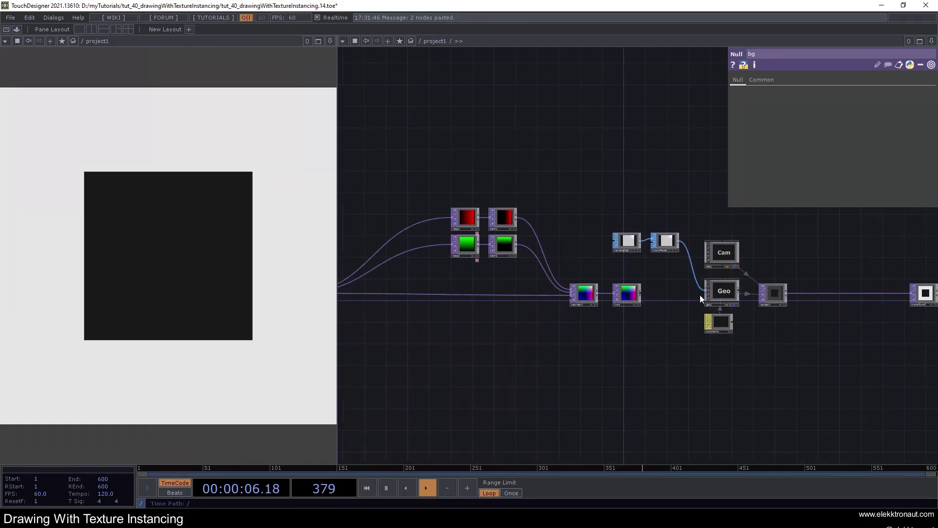
pyautogui.click(721, 293)
pyautogui.moveTo(648, 209); pyautogui.dragTo(517, 194)
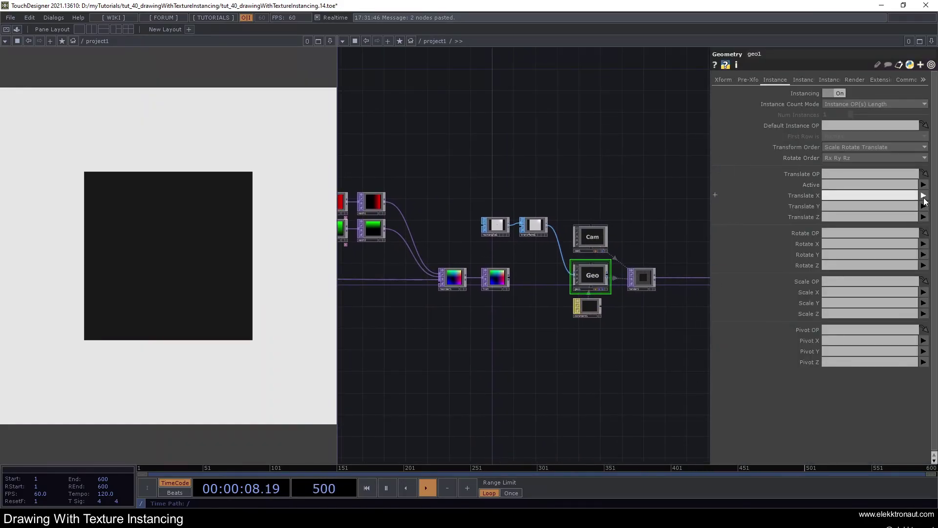
pyautogui.scroll(3, 482, 279)
pyautogui.moveTo(482, 283); pyautogui.dragTo(860, 125)
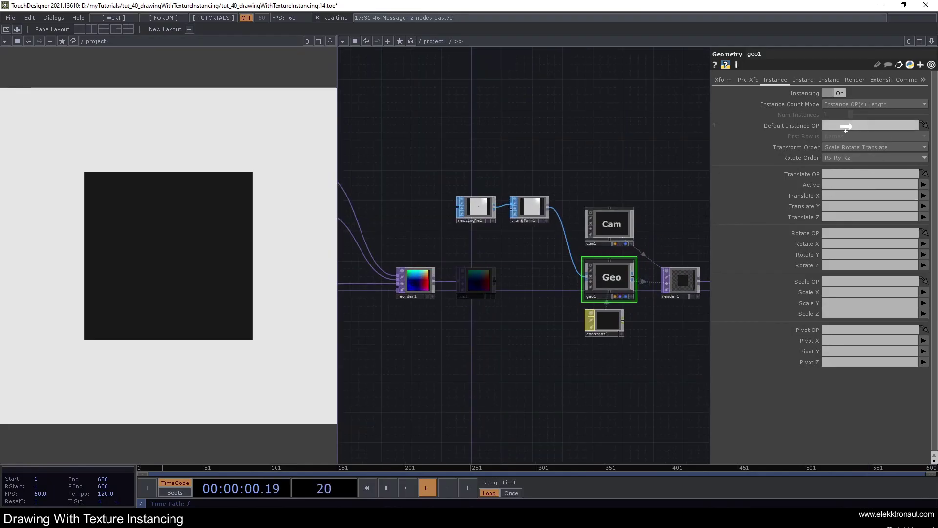
# Step: Map geo1's instance Translate X to the r channel and Translate Y to the g channel
pyautogui.click(923, 196)
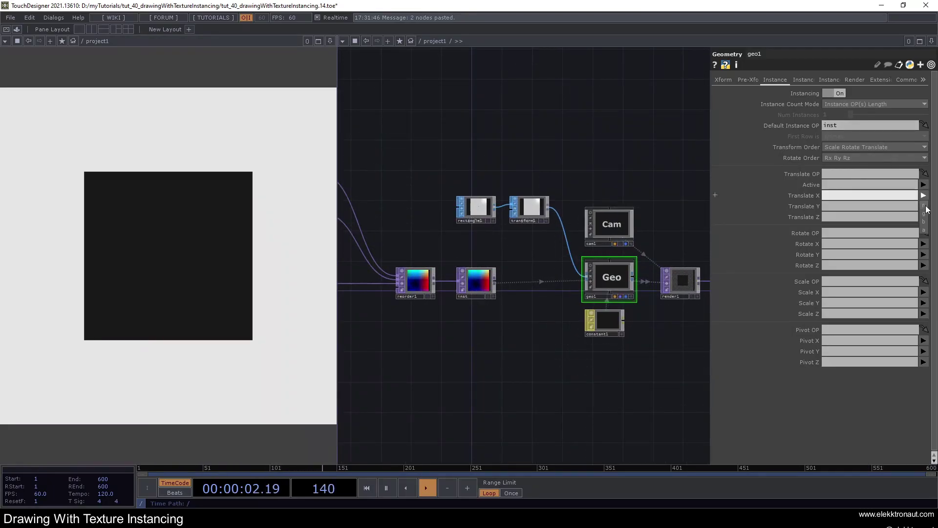
pyautogui.click(923, 204)
pyautogui.click(923, 207)
pyautogui.click(926, 225)
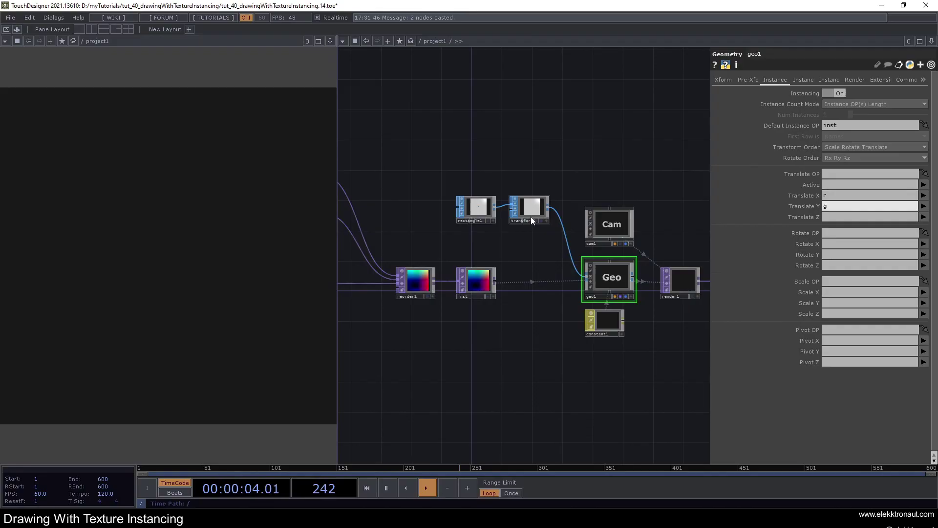
pyautogui.click(843, 197)
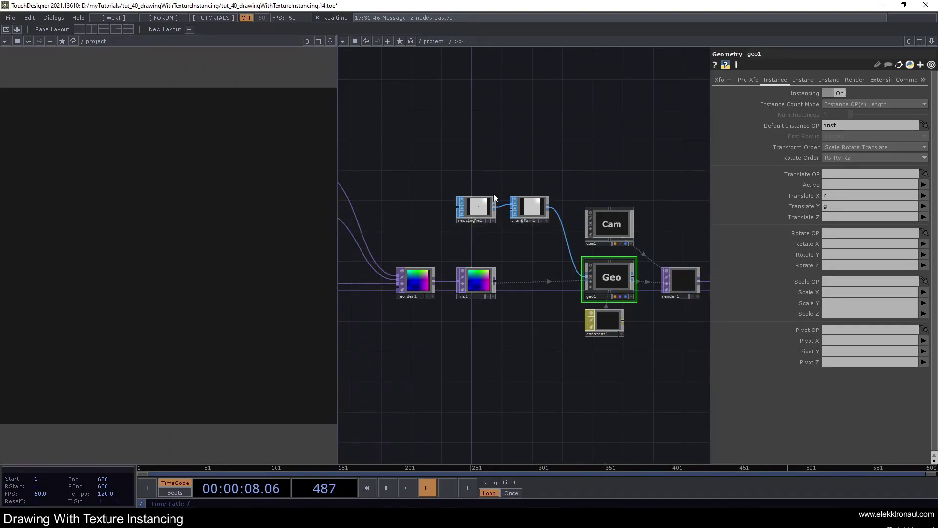
# Step: Set the uniform scale of the Transform SOP after the rectangle to .06
pyautogui.click(530, 207)
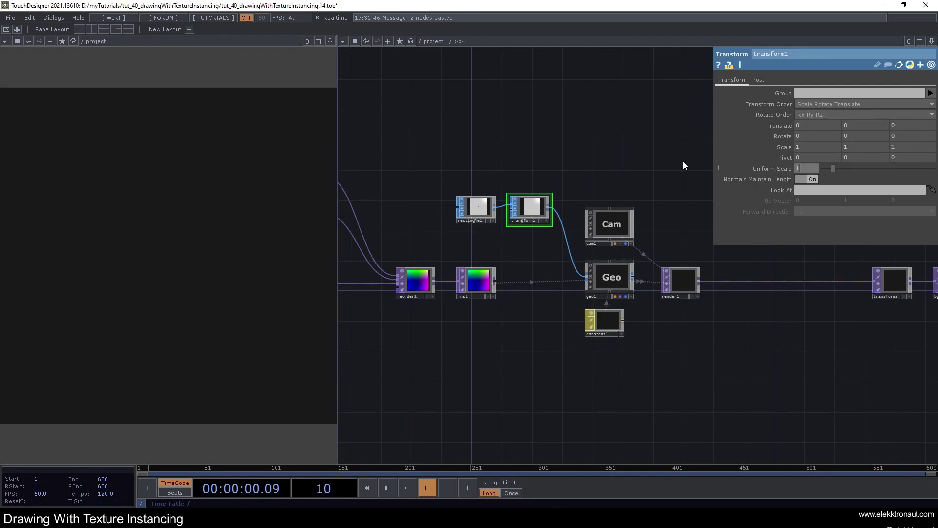
pyautogui.write('.06')
pyautogui.press('Return')
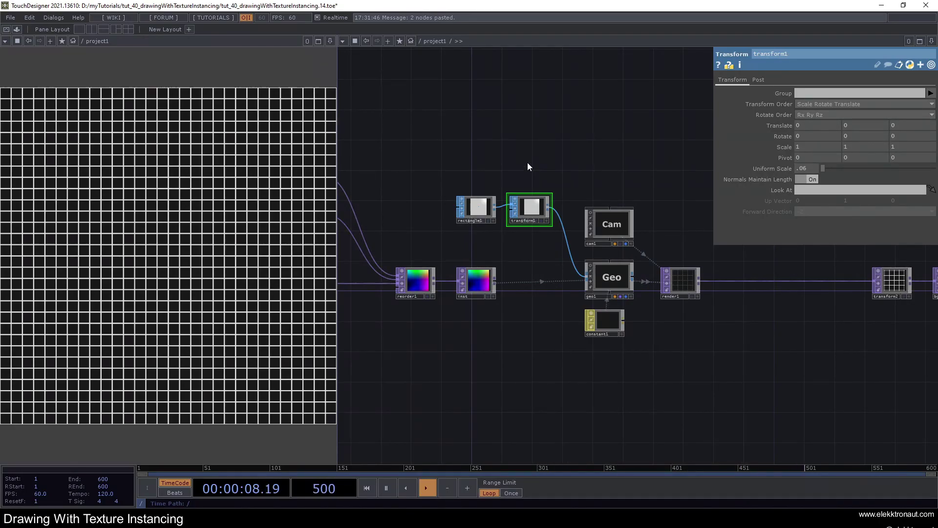
pyautogui.scroll(-1, 526, 162)
pyautogui.scroll(-1, 527, 162)
pyautogui.moveTo(517, 175); pyautogui.dragTo(556, 201)
pyautogui.moveTo(518, 186); pyautogui.dragTo(579, 250, button='right')
pyautogui.click(556, 214)
pyautogui.click(561, 217)
pyautogui.click(572, 291)
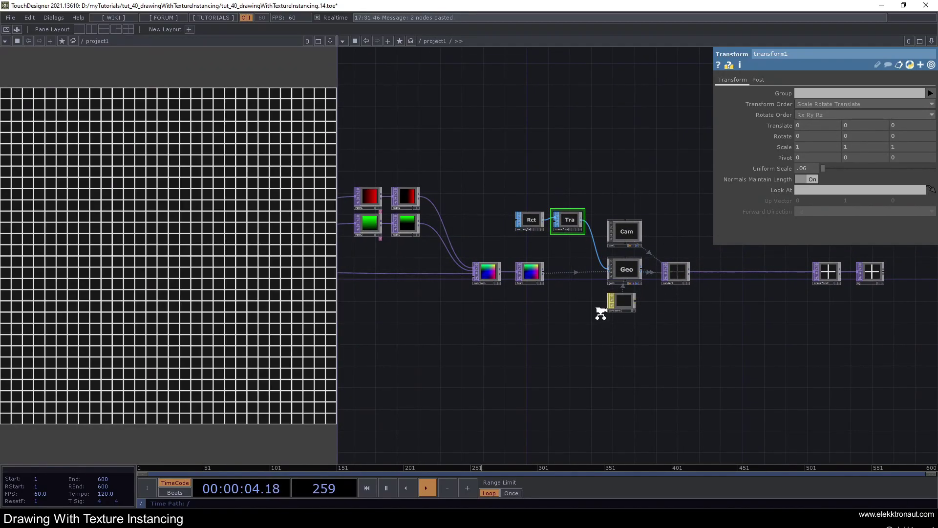
pyautogui.scroll(4, 607, 315)
pyautogui.click(622, 279)
pyautogui.scroll(-4, 622, 283)
pyautogui.moveTo(587, 299); pyautogui.dragTo(705, 299)
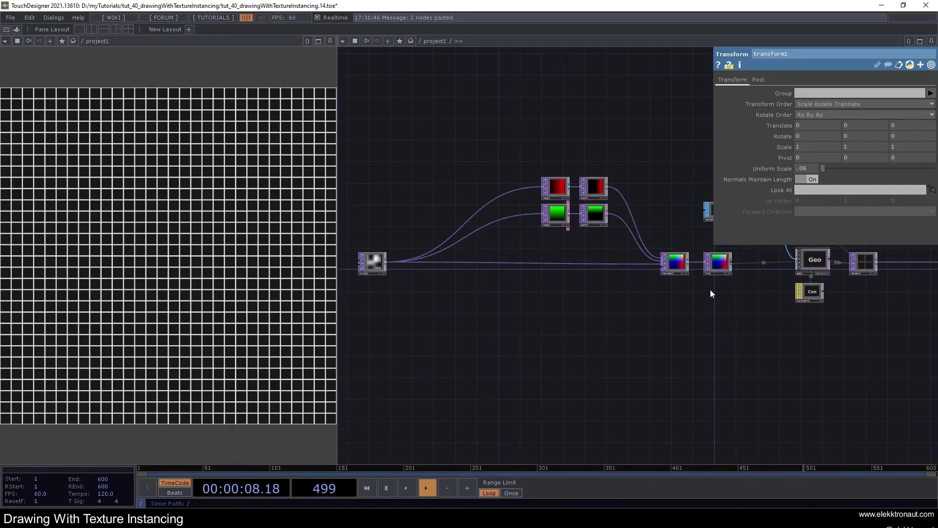
# Step: Add a Base COMP in the empty space below the Geometry COMP and rename it textures
pyautogui.moveTo(750, 324); pyautogui.dragTo(682, 321)
pyautogui.press('Tab')
pyautogui.write('b')
pyautogui.click(556, 220)
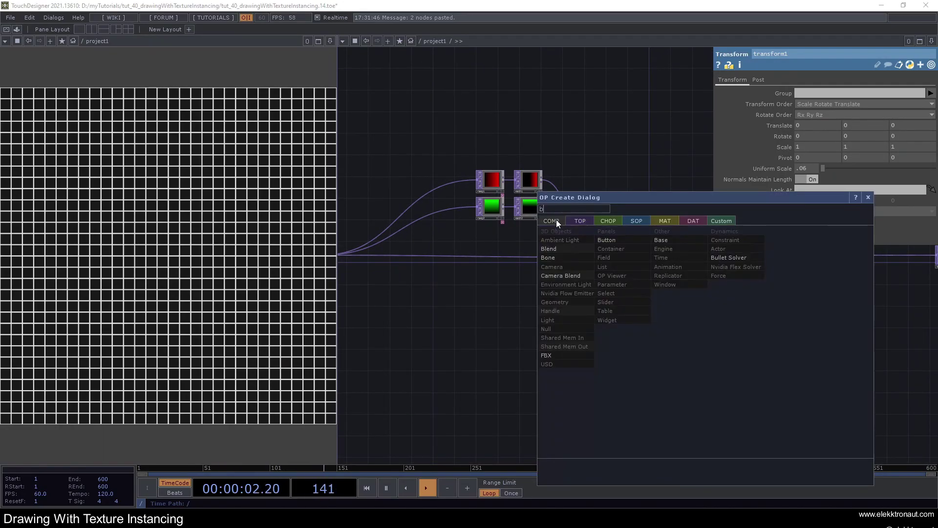
pyautogui.click(697, 239)
pyautogui.click(731, 355)
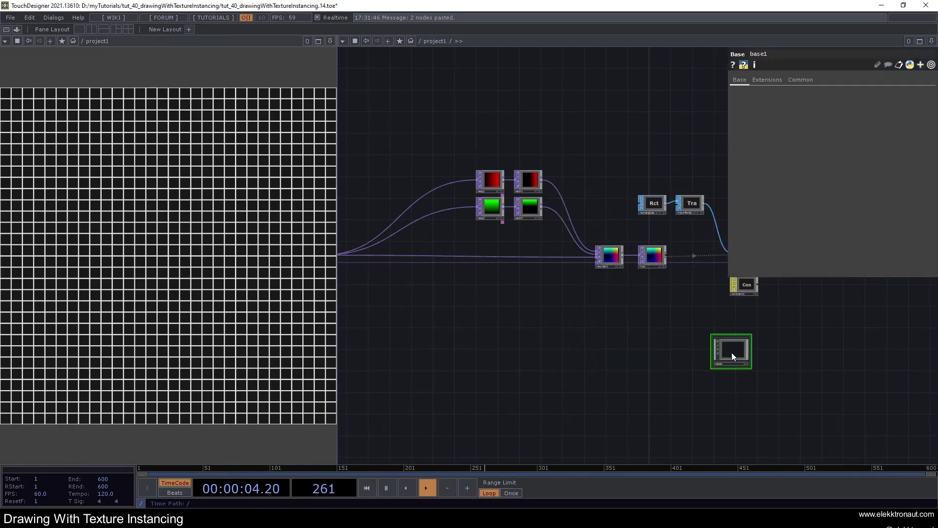
pyautogui.scroll(5, 731, 353)
pyautogui.moveTo(705, 328); pyautogui.dragTo(543, 353)
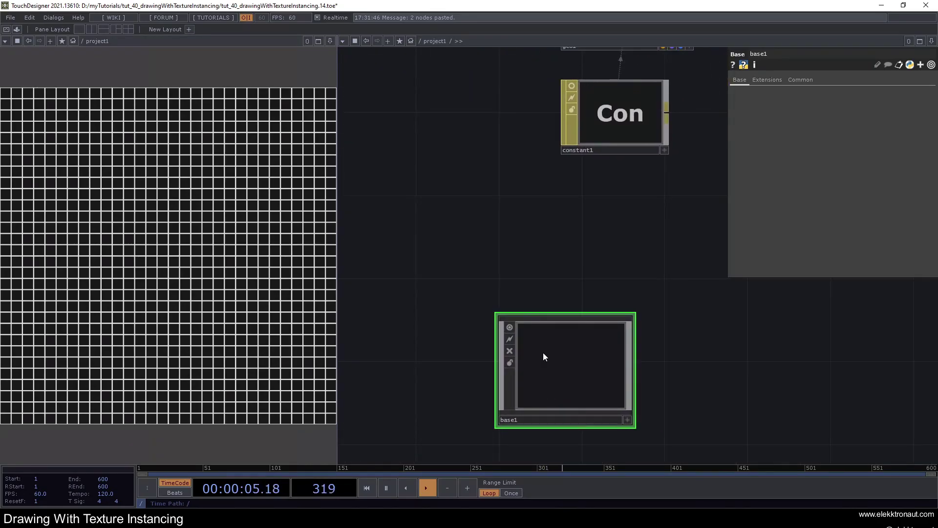
pyautogui.click(521, 419)
pyautogui.write('extures')
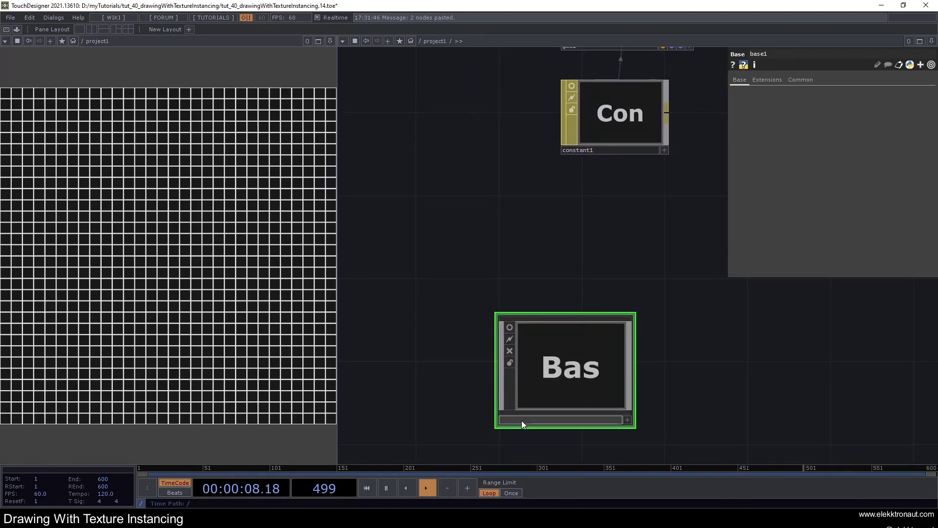
pyautogui.press('Return')
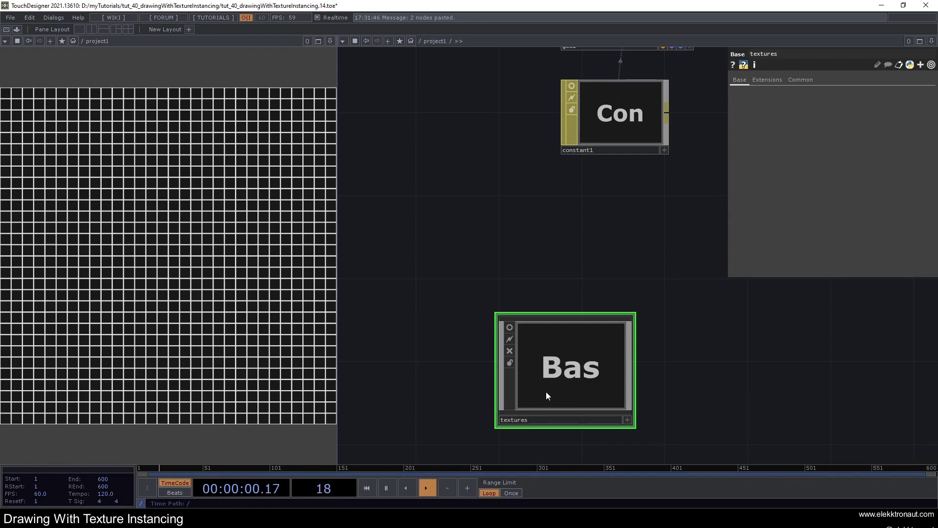
# Step: Color the textures Base node purple and move it below the inst null
pyautogui.press('c')
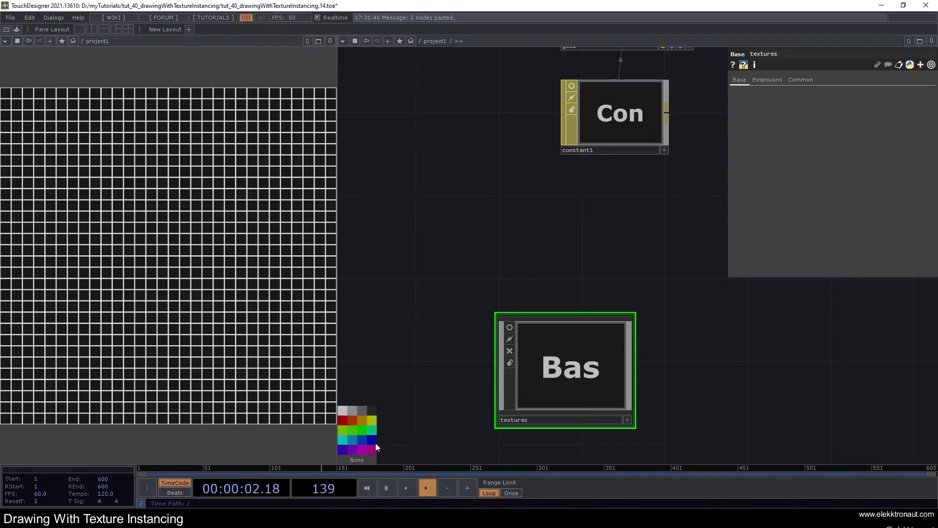
pyautogui.click(353, 450)
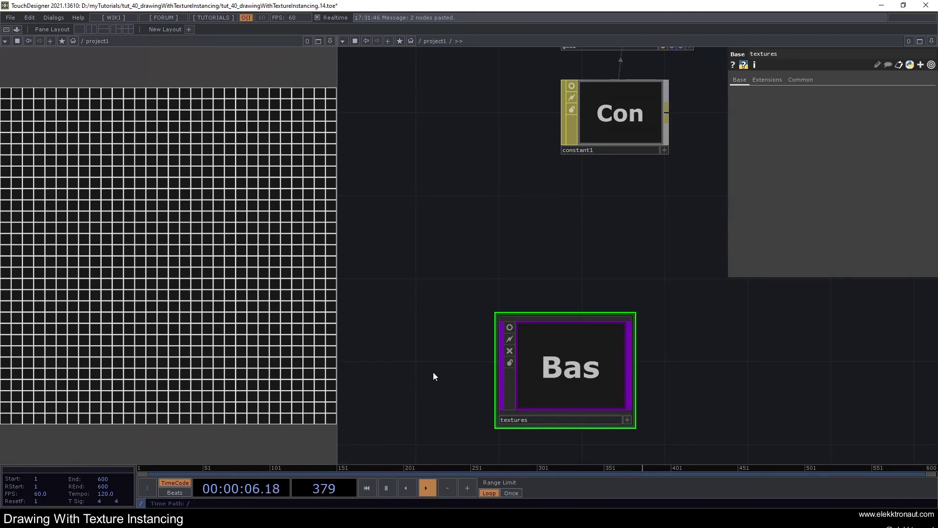
pyautogui.scroll(-5, 432, 371)
pyautogui.moveTo(520, 361); pyautogui.dragTo(440, 333)
pyautogui.moveTo(530, 300); pyautogui.dragTo(672, 314)
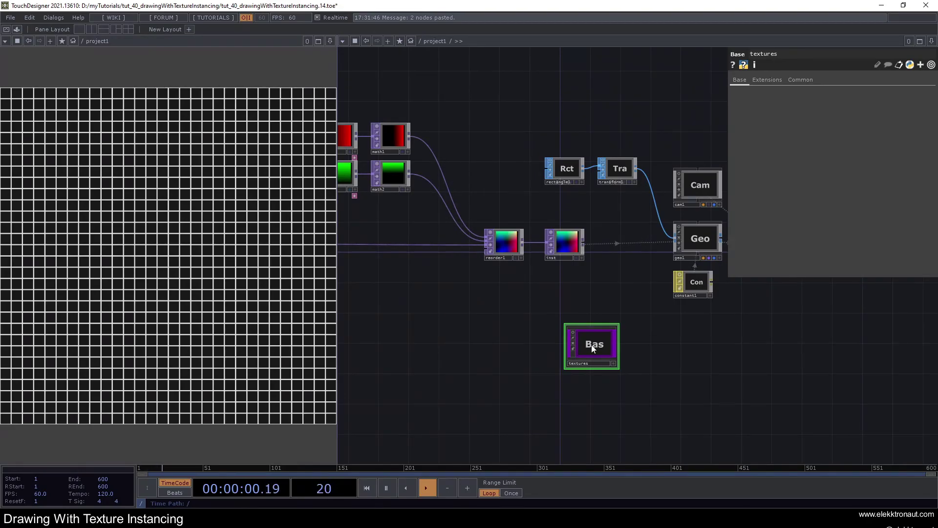
# Step: Inside the textures Base, add a Rectangle TOP with a resolution of 100 by 100
pyautogui.scroll(8, 591, 344)
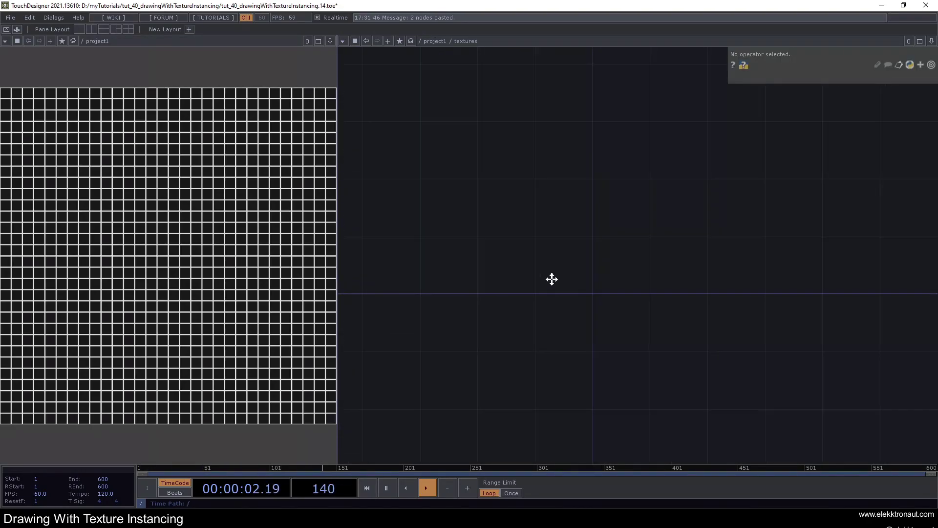
pyautogui.press('Tab')
pyautogui.write('re')
pyautogui.click(410, 109)
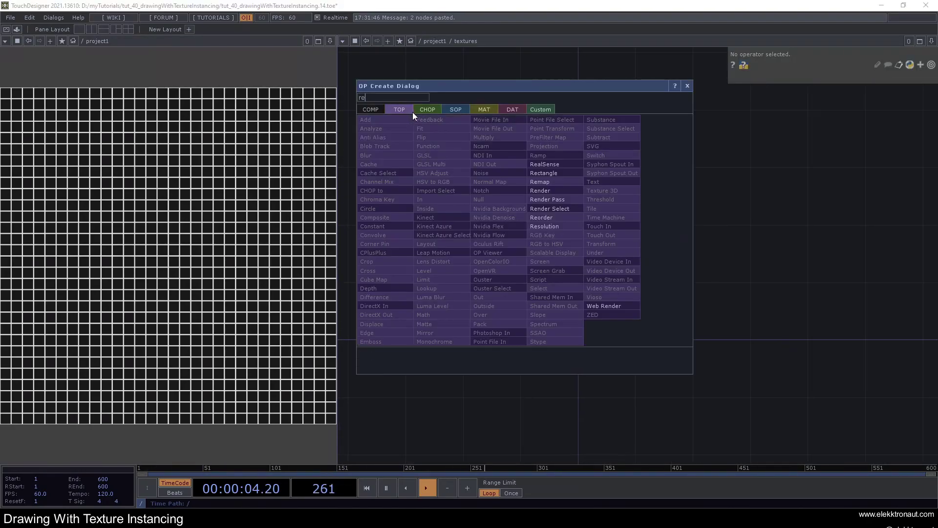
pyautogui.click(550, 168)
pyautogui.click(526, 230)
pyautogui.click(820, 81)
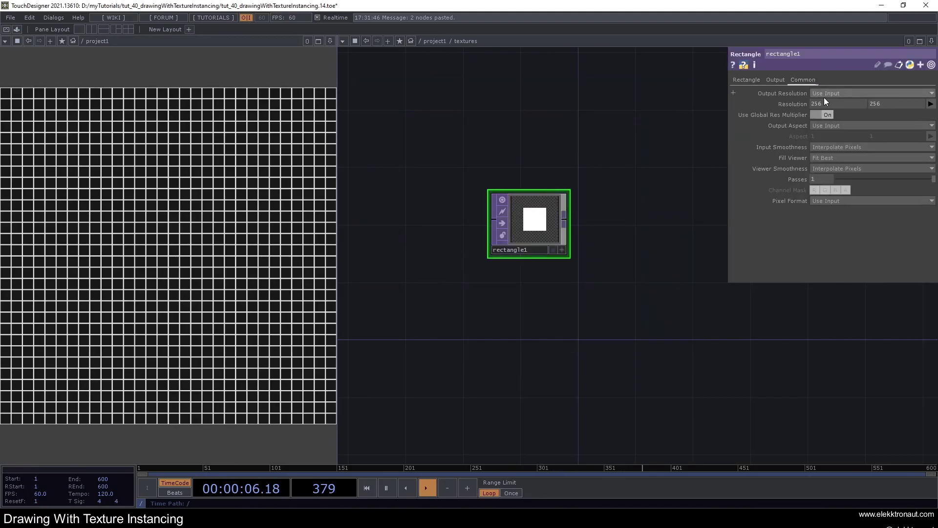
pyautogui.write('00')
pyautogui.press('Return')
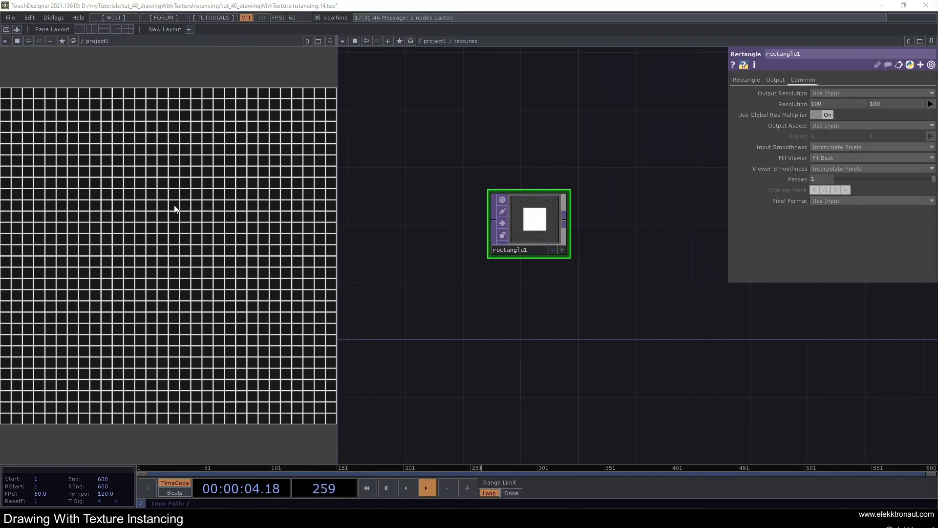
# Step: Add a Null TOP after the Rectangle TOP and rename it tex0
pyautogui.moveTo(526, 229); pyautogui.dragTo(573, 204)
pyautogui.click(573, 204)
pyautogui.click(557, 230)
pyautogui.write('tex')
pyautogui.press('Return')
pyautogui.click(557, 230)
pyautogui.click(546, 229)
pyautogui.write('0')
pyautogui.scroll(-2, 526, 235)
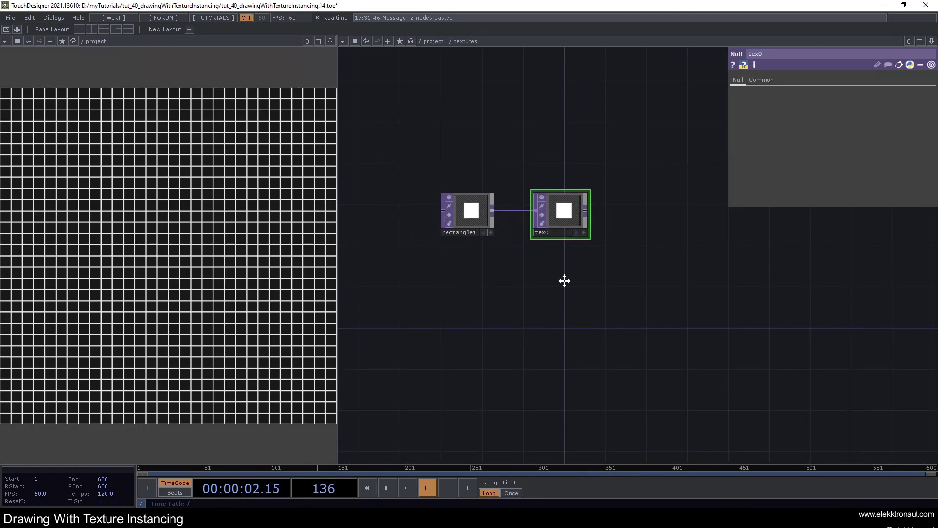
pyautogui.moveTo(544, 278); pyautogui.dragTo(637, 291)
pyautogui.moveTo(643, 172); pyautogui.dragTo(622, 173)
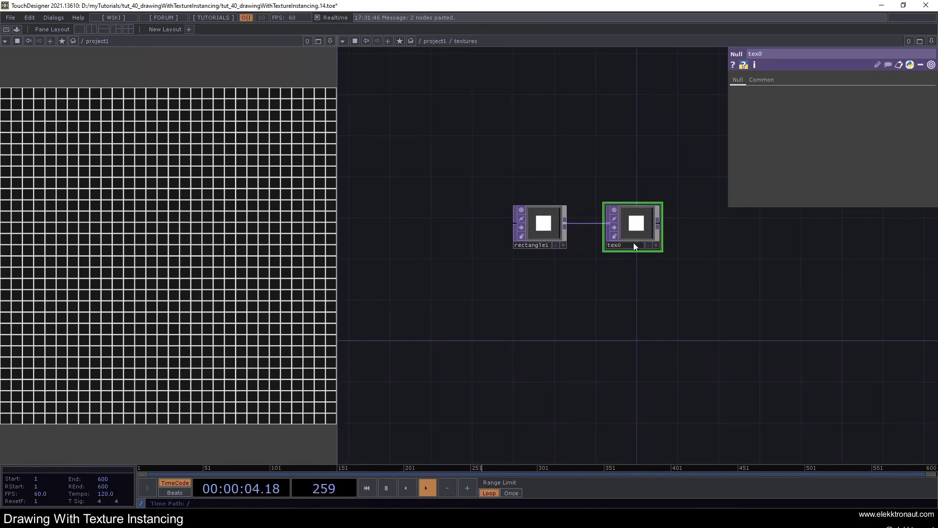
# Step: Set the Rectangle TOP's size to 1 by 1 and move it farther away from tex0
pyautogui.click(555, 234)
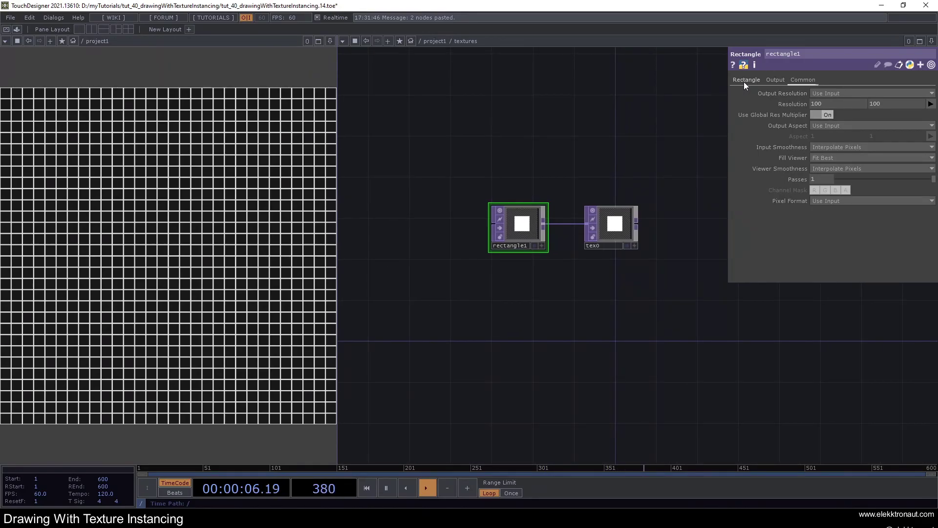
pyautogui.write('1')
pyautogui.click(890, 95)
pyautogui.write('1')
pyautogui.press('Return')
pyautogui.moveTo(522, 218); pyautogui.dragTo(399, 218)
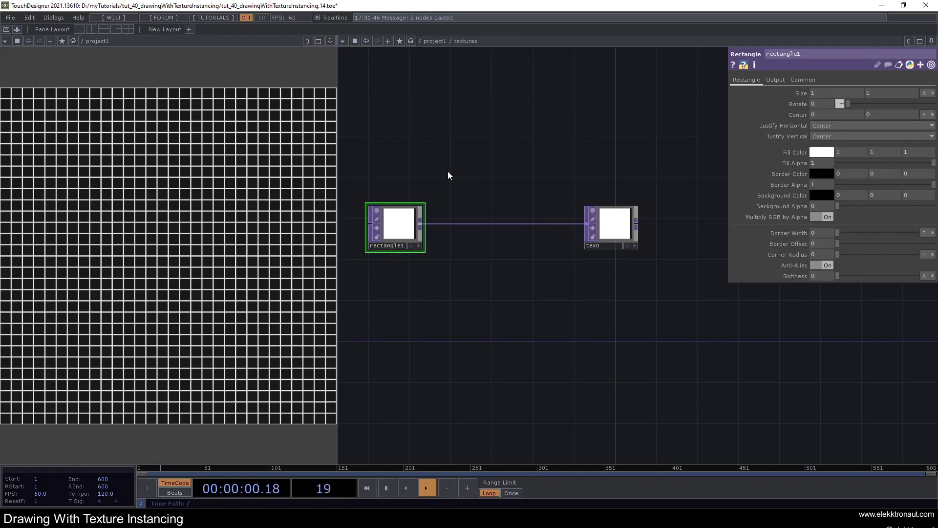
pyautogui.moveTo(456, 188); pyautogui.dragTo(539, 195)
pyautogui.moveTo(508, 233); pyautogui.dragTo(467, 233)
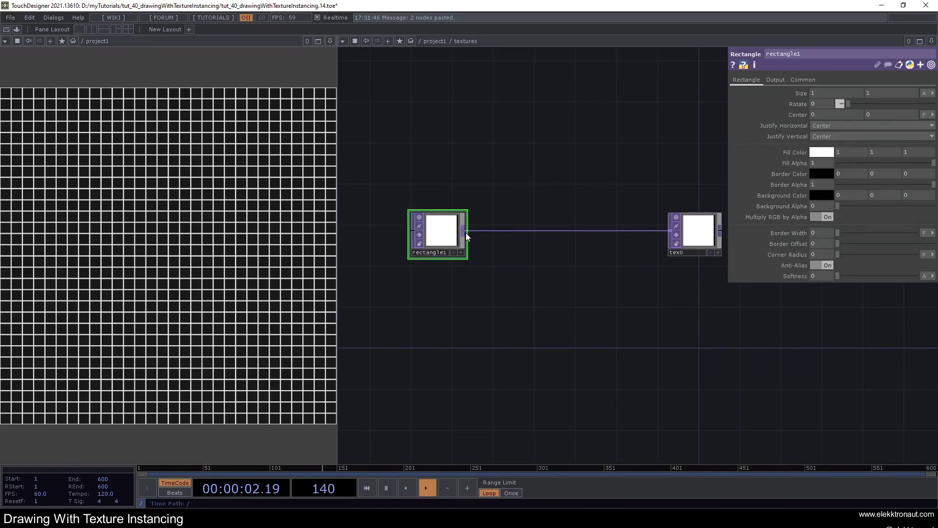
# Step: Branch a Transform TOP off the rectangle and set its horizontal scale to 0.6
pyautogui.rightClick(465, 231)
pyautogui.write('tr')
pyautogui.click(536, 246)
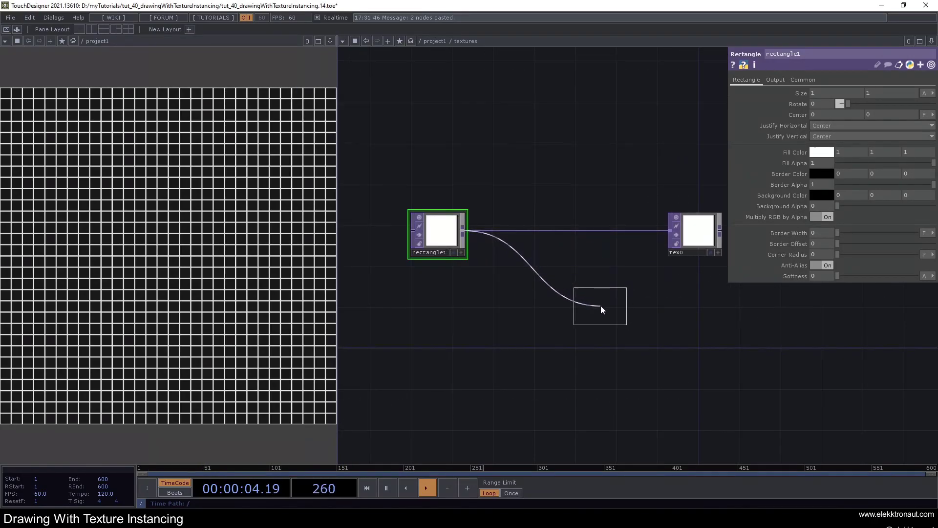
pyautogui.click(600, 305)
pyautogui.moveTo(604, 308); pyautogui.dragTo(581, 306)
pyautogui.moveTo(826, 123); pyautogui.dragTo(802, 116, button='middle')
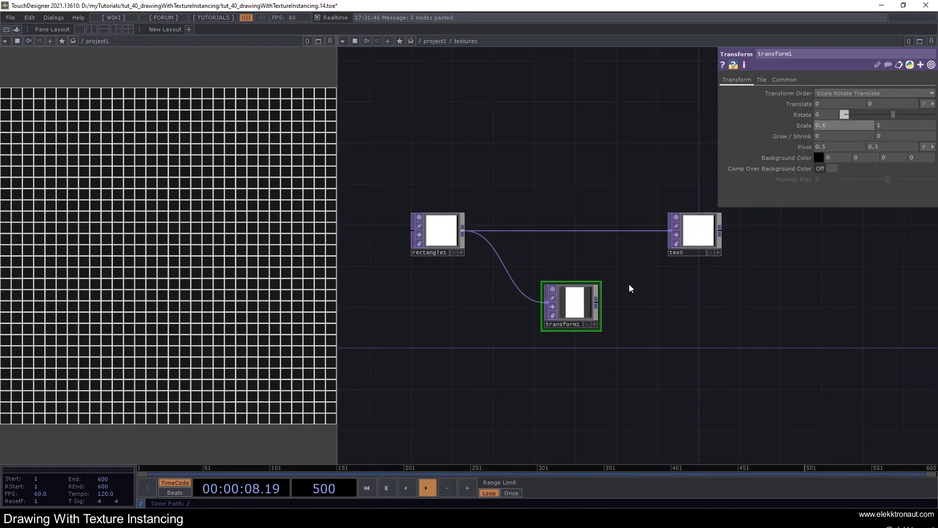
# Step: Duplicate tex0 as tex1, connect transform1 to it, and align the pair beneath tex0
pyautogui.click(694, 244)
pyautogui.hotkey('ctrl', 'c')
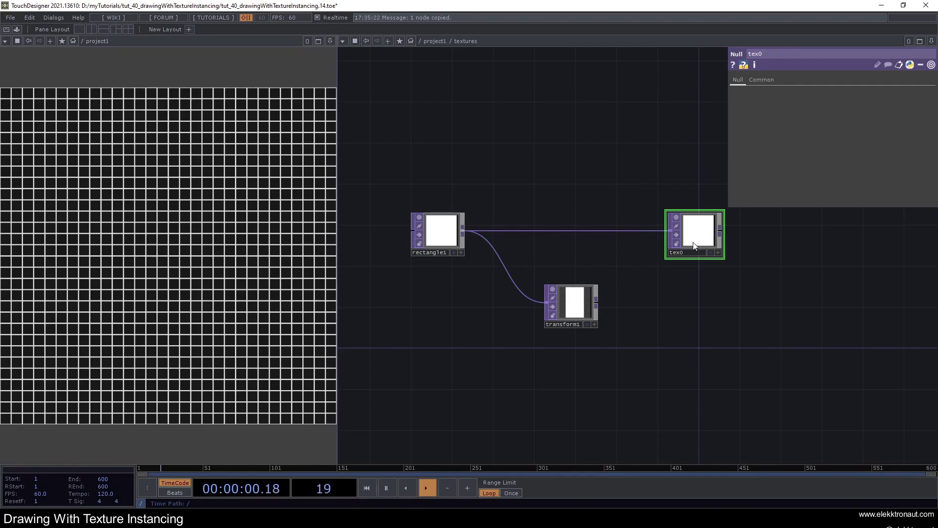
pyautogui.hotkey('ctrl', 'v')
pyautogui.moveTo(597, 304); pyautogui.dragTo(669, 283)
pyautogui.moveTo(586, 297); pyautogui.dragTo(608, 279)
pyautogui.moveTo(684, 330); pyautogui.dragTo(672, 312)
# Step: Duplicate transform1 and tex1 as a second pair below and set transform2's rotation to 90
pyautogui.moveTo(695, 324); pyautogui.dragTo(576, 264, button='right')
pyautogui.hotkey('ctrl', 'c')
pyautogui.hotkey('ctrl', 'v')
pyautogui.click(588, 323)
pyautogui.click(822, 116)
pyautogui.write('90')
pyautogui.press('Return')
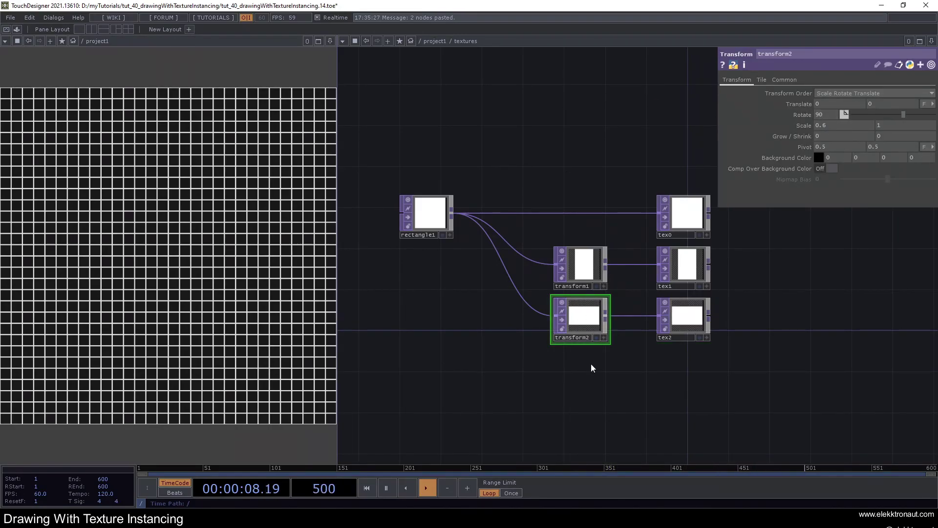
# Step: Paste a third transform and null pair below transform2 and set transform3's horizontal scale to 1
pyautogui.hotkey('ctrl', 'v')
pyautogui.click(592, 400)
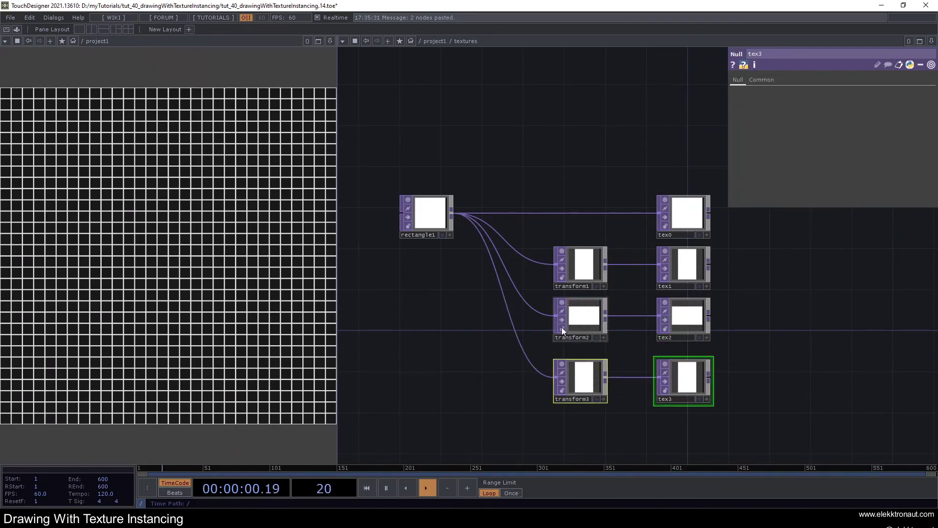
pyautogui.click(580, 318)
pyautogui.moveTo(612, 133); pyautogui.dragTo(528, 108)
pyautogui.click(496, 357)
pyautogui.click(825, 125)
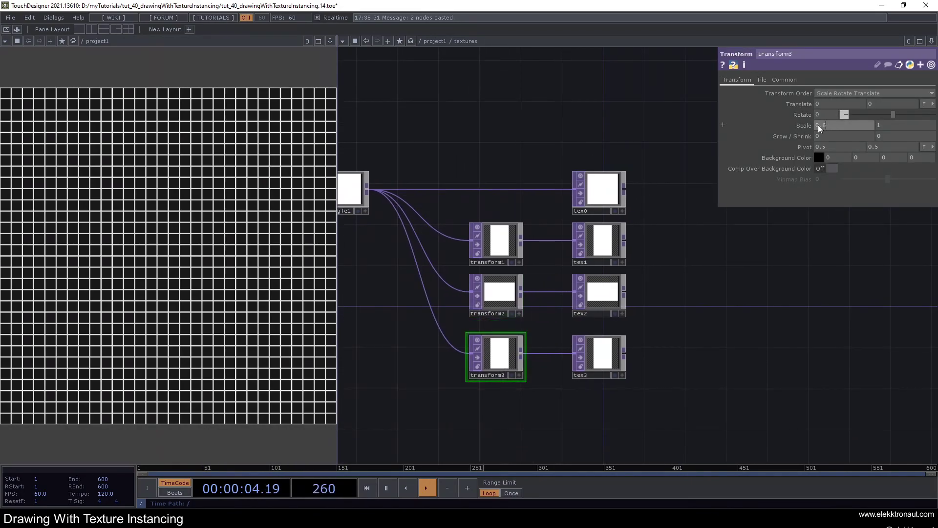
pyautogui.write('1')
pyautogui.press('Return')
# Step: Set transform3's horizontal translate to -.5
pyautogui.click(825, 103)
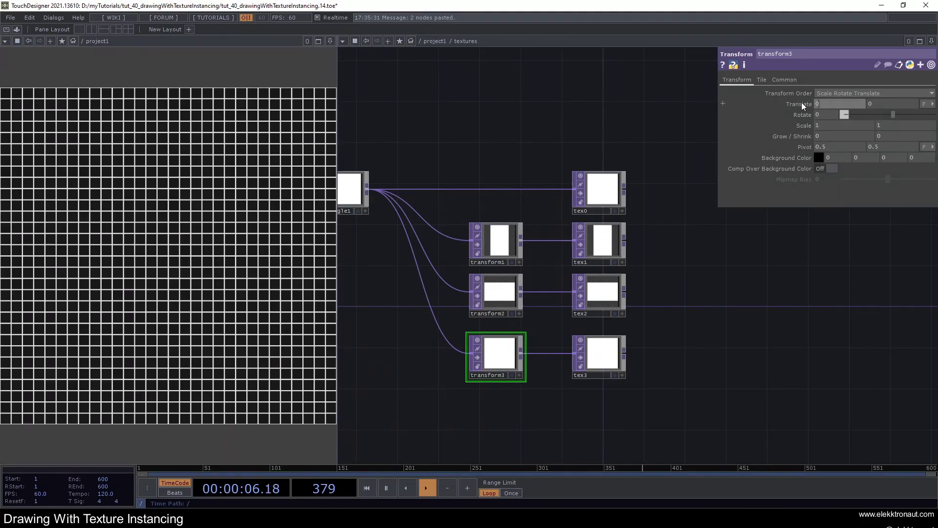
pyautogui.write('-.5')
pyautogui.press('Return')
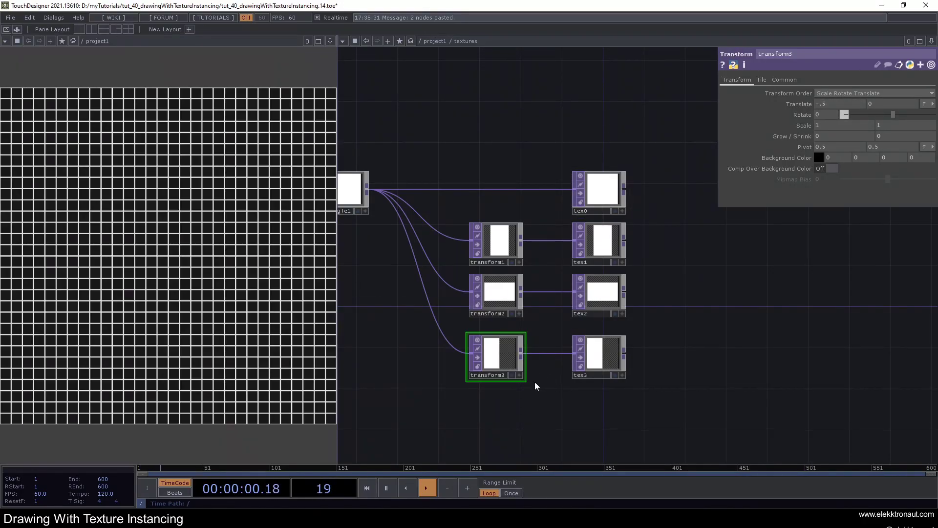
# Step: Duplicate transform3 and tex3 as a fourth pair below and set transform4's horizontal translate to .5
pyautogui.moveTo(537, 379); pyautogui.dragTo(543, 345)
pyautogui.moveTo(626, 387); pyautogui.dragTo(510, 329, button='right')
pyautogui.hotkey('ctrl', 'c')
pyautogui.hotkey('ctrl', 'v')
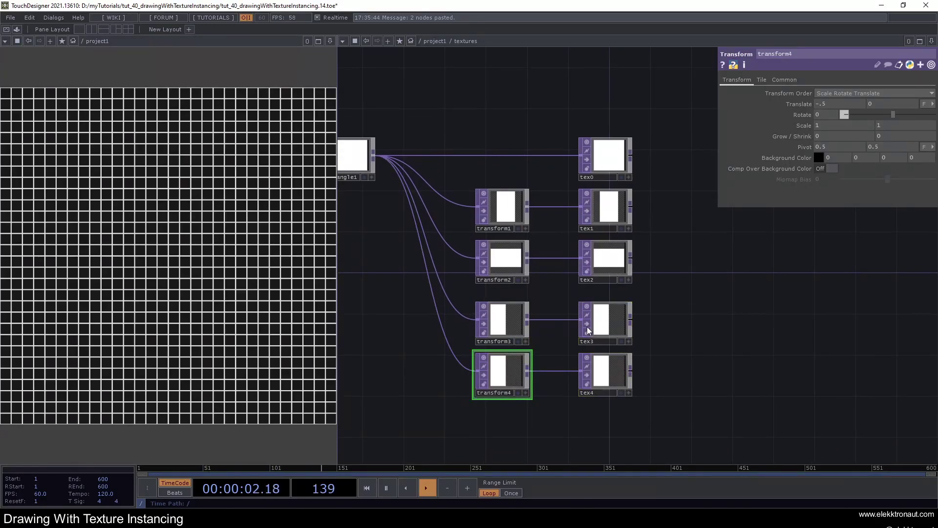
pyautogui.press('BackSpace')
pyautogui.press('Return')
# Step: Move the transform3 and transform4 pairs up so all texture rows are evenly spaced
pyautogui.click(619, 149)
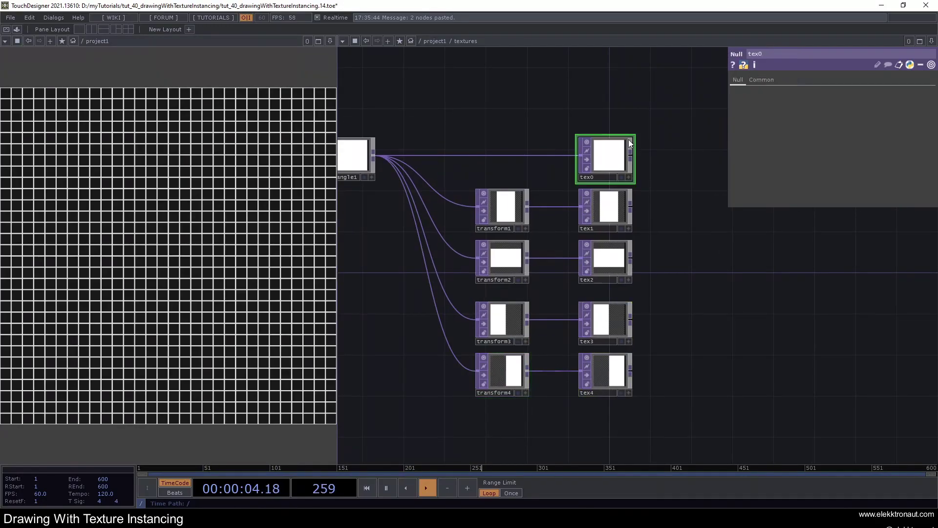
pyautogui.click(507, 373)
pyautogui.moveTo(558, 92); pyautogui.dragTo(493, 326, button='right')
pyautogui.moveTo(493, 325); pyautogui.dragTo(492, 314)
pyautogui.click(679, 284)
# Step: Review the nulls tex0 to tex4, examine noise1 in the parent network, and return inside the textures Base
pyautogui.click(606, 165)
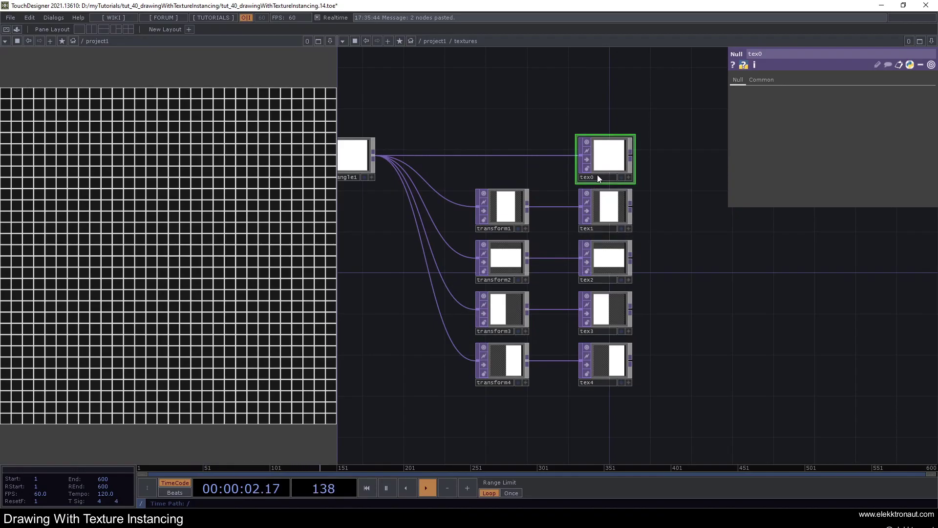
pyautogui.click(605, 374)
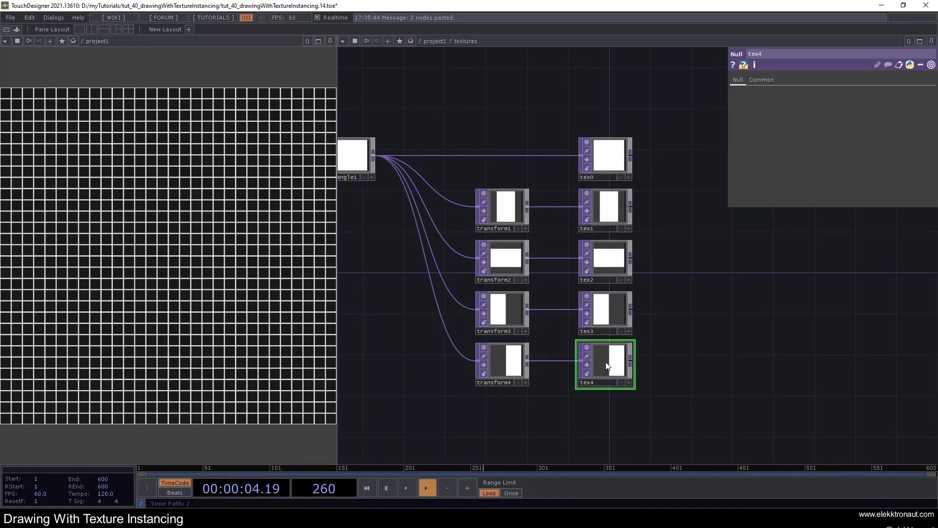
pyautogui.scroll(-10, 602, 321)
pyautogui.moveTo(522, 298); pyautogui.dragTo(594, 312)
pyautogui.scroll(-5, 574, 313)
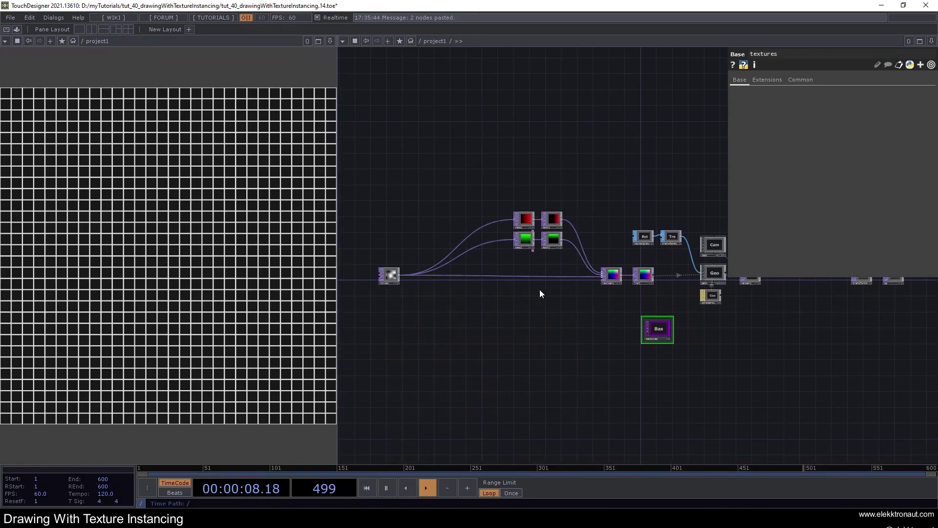
pyautogui.scroll(3, 497, 303)
pyautogui.moveTo(503, 305); pyautogui.dragTo(573, 320)
pyautogui.scroll(1, 402, 276)
pyautogui.scroll(5, 402, 276)
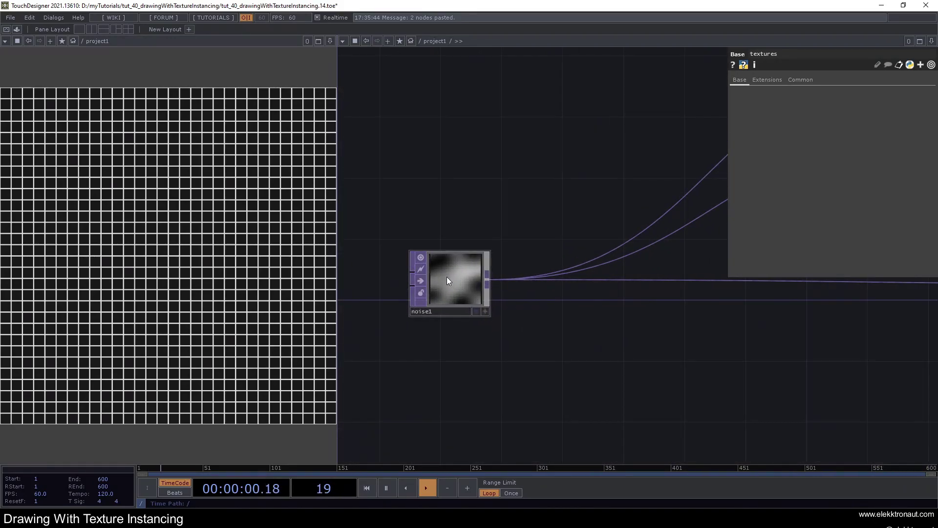
pyautogui.click(452, 272)
pyautogui.scroll(5, 457, 270)
pyautogui.scroll(-6, 456, 271)
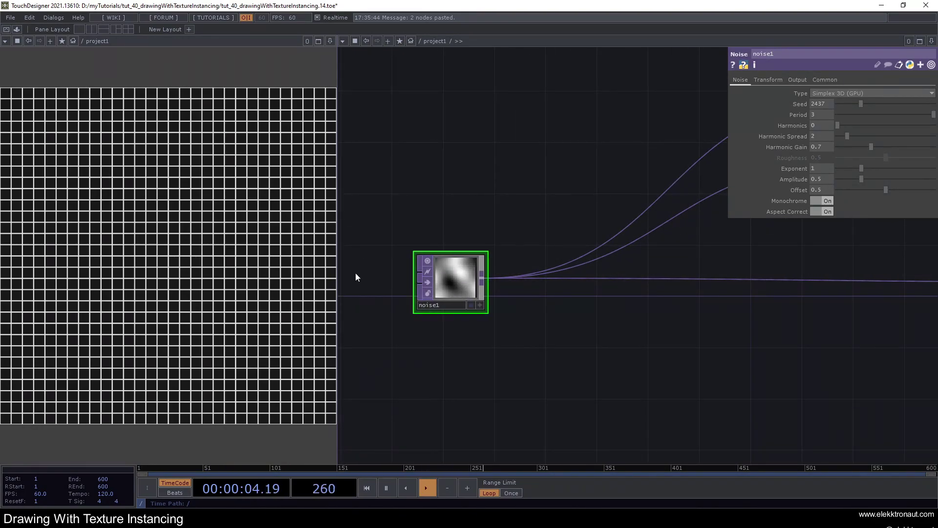
pyautogui.moveTo(594, 355); pyautogui.dragTo(498, 359)
pyautogui.scroll(-3, 498, 362)
pyautogui.scroll(8, 707, 374)
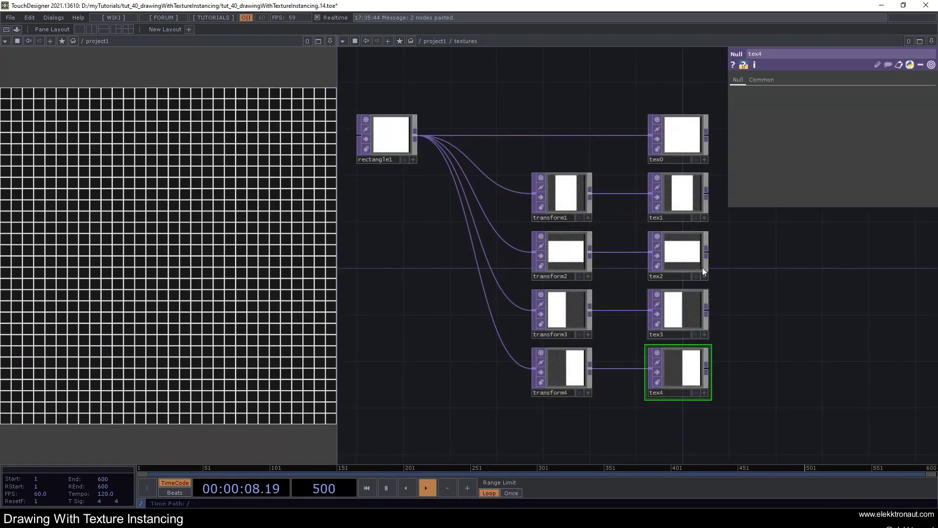
# Step: Return to the parent network and turn on the pixel value display in noise1's viewer
pyautogui.scroll(-3, 641, 303)
pyautogui.scroll(-6, 472, 245)
pyautogui.moveTo(561, 234); pyautogui.dragTo(773, 289)
pyautogui.moveTo(660, 277); pyautogui.dragTo(757, 308)
pyautogui.moveTo(703, 291); pyautogui.dragTo(794, 299)
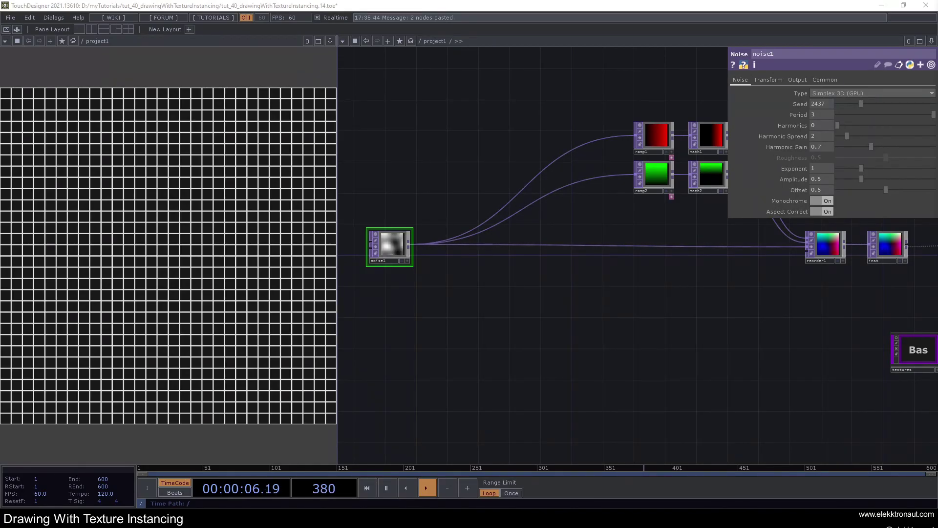
pyautogui.scroll(6, 426, 242)
pyautogui.moveTo(468, 354); pyautogui.dragTo(635, 362)
pyautogui.scroll(2, 563, 313)
pyautogui.click(561, 307)
pyautogui.rightClick(481, 203)
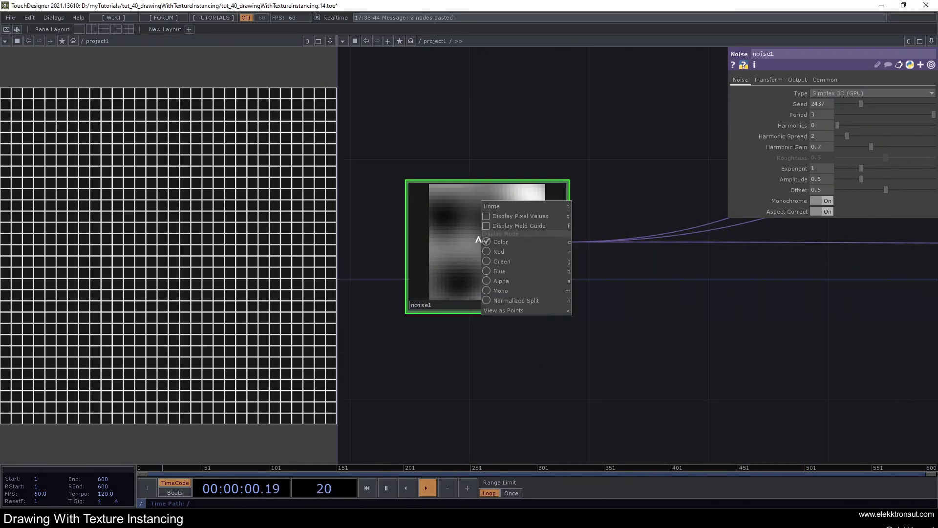
pyautogui.click(522, 216)
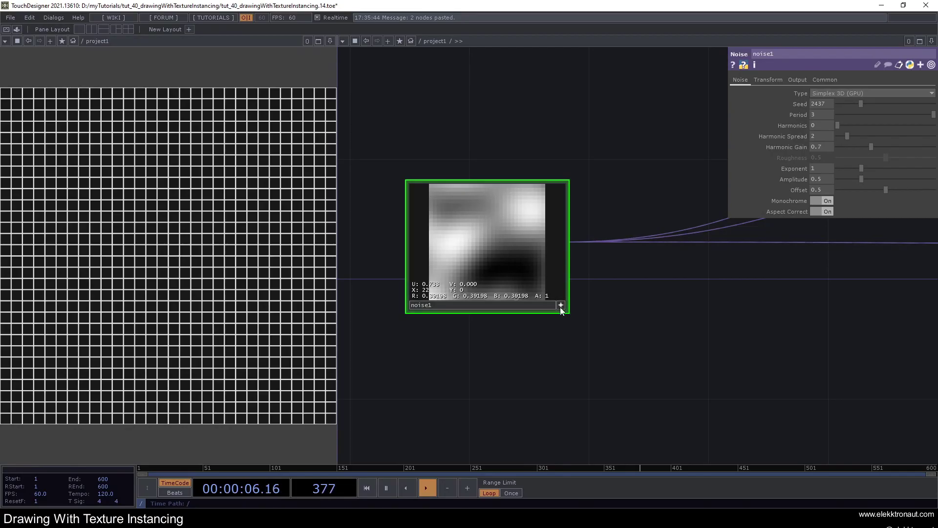
# Step: Insert a Math TOP into the wire between noise1 and reorder1, placing it below math2
pyautogui.scroll(-5, 482, 296)
pyautogui.moveTo(651, 313); pyautogui.dragTo(539, 308)
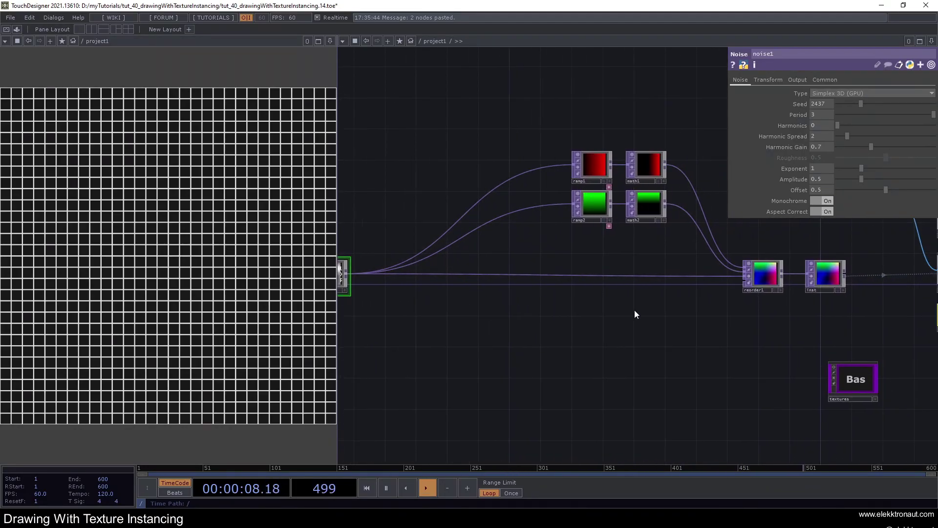
pyautogui.moveTo(634, 319); pyautogui.dragTo(767, 323)
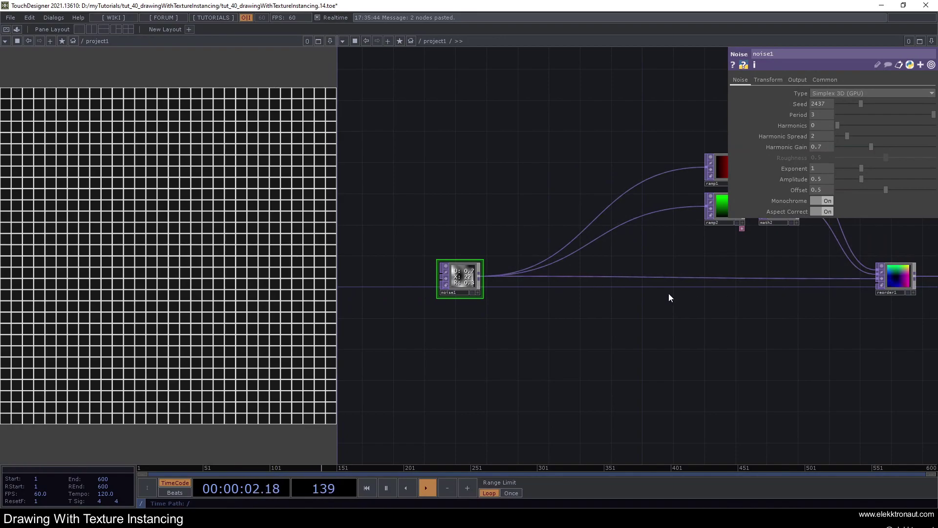
pyautogui.press('Tab')
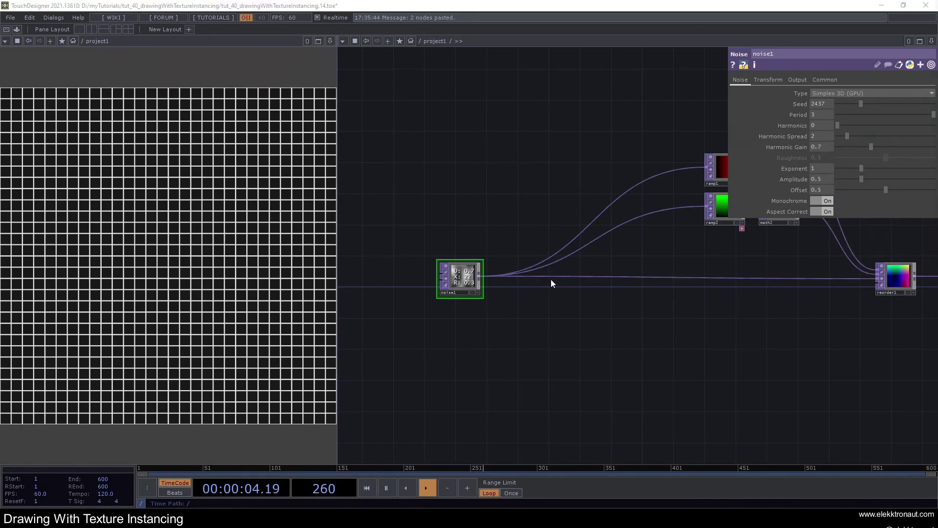
pyautogui.moveTo(649, 284); pyautogui.dragTo(533, 281)
pyautogui.moveTo(417, 283); pyautogui.dragTo(378, 284)
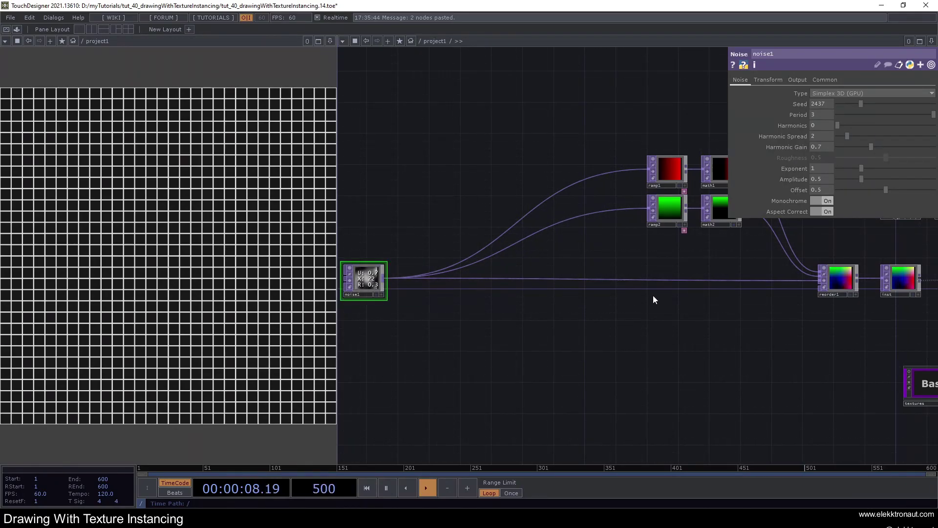
pyautogui.moveTo(658, 294); pyautogui.dragTo(635, 299)
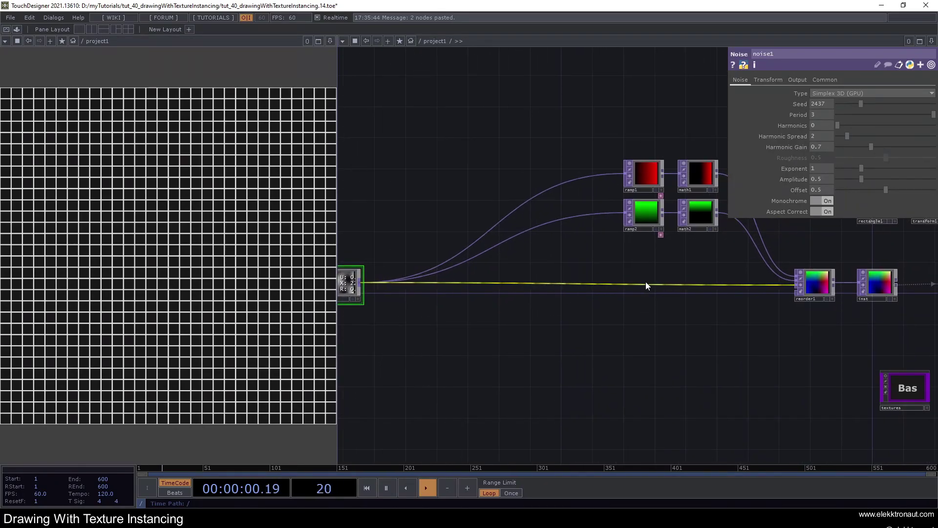
pyautogui.rightClick(644, 283)
pyautogui.click(658, 273)
pyautogui.write('ma')
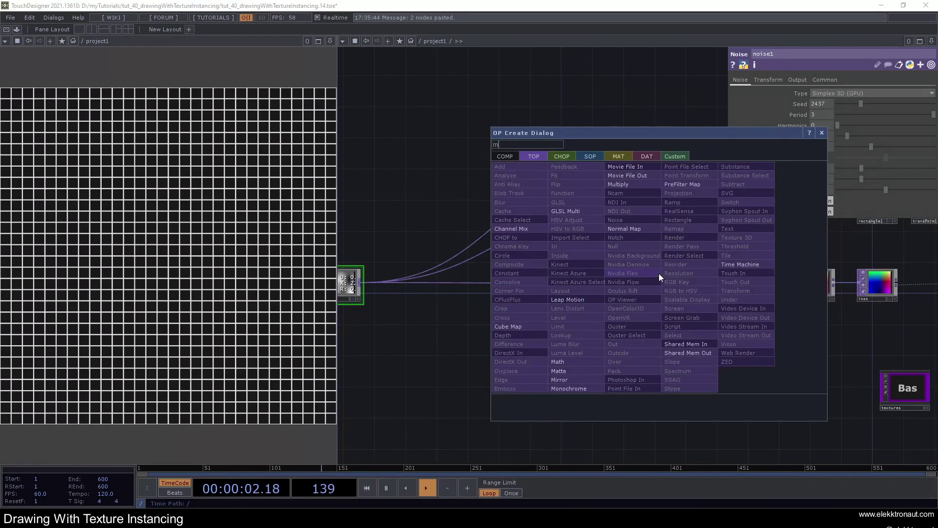
pyautogui.click(572, 361)
pyautogui.click(705, 286)
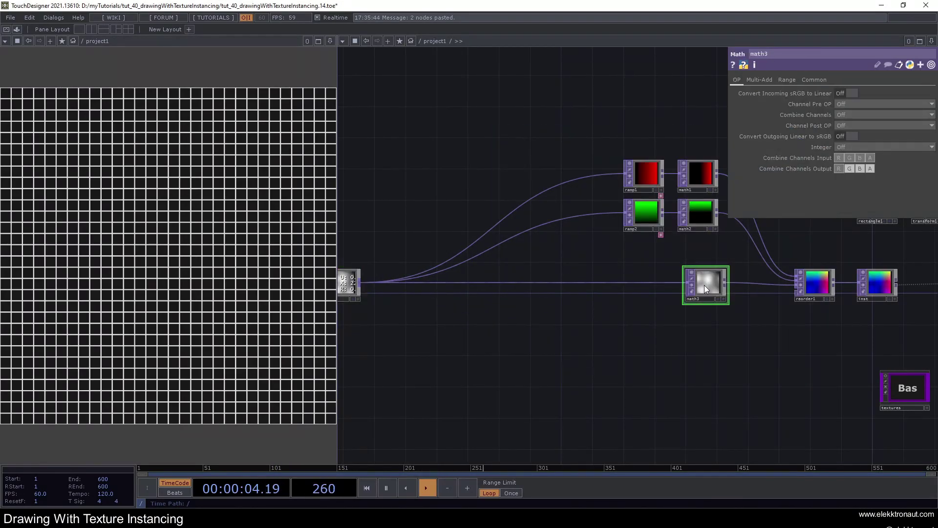
# Step: Add an OP Find DAT to the network, placing it below math3
pyautogui.moveTo(606, 247); pyautogui.dragTo(576, 258)
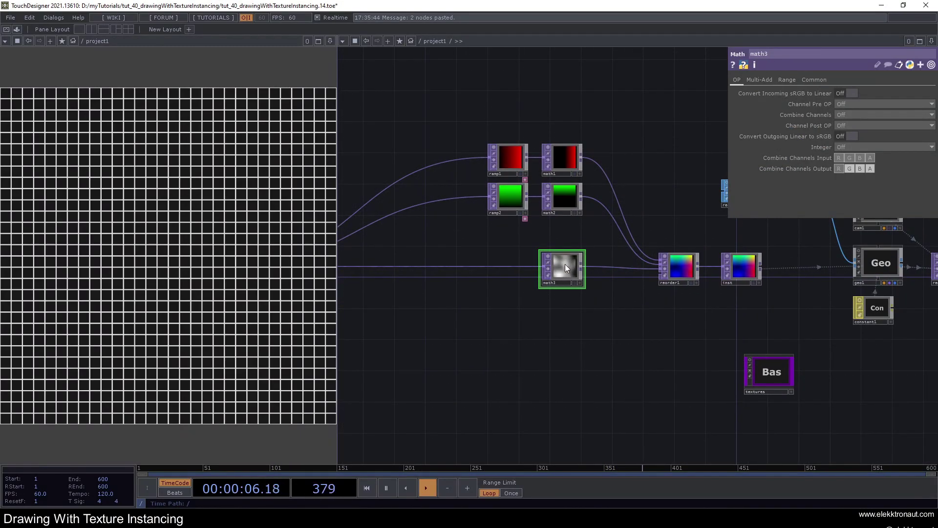
pyautogui.press('Tab')
pyautogui.write('op')
pyautogui.click(543, 232)
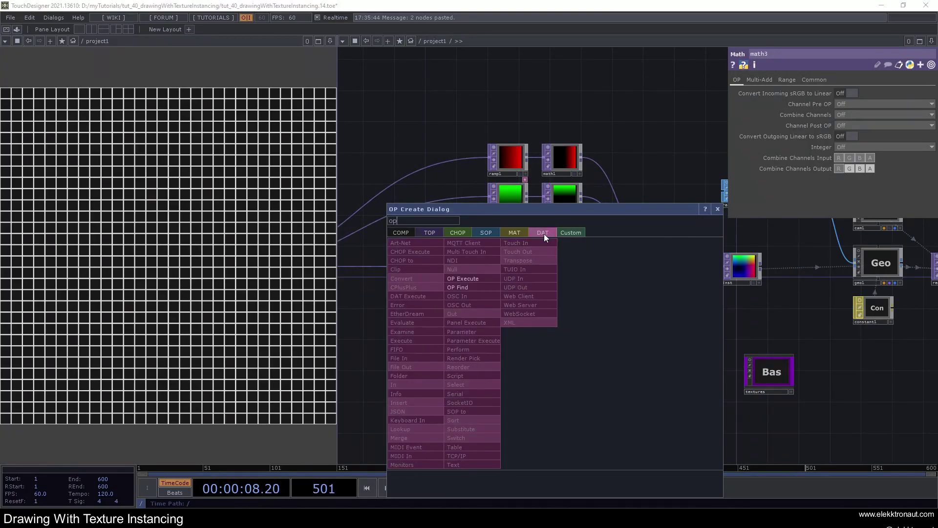
pyautogui.click(470, 288)
pyautogui.click(564, 369)
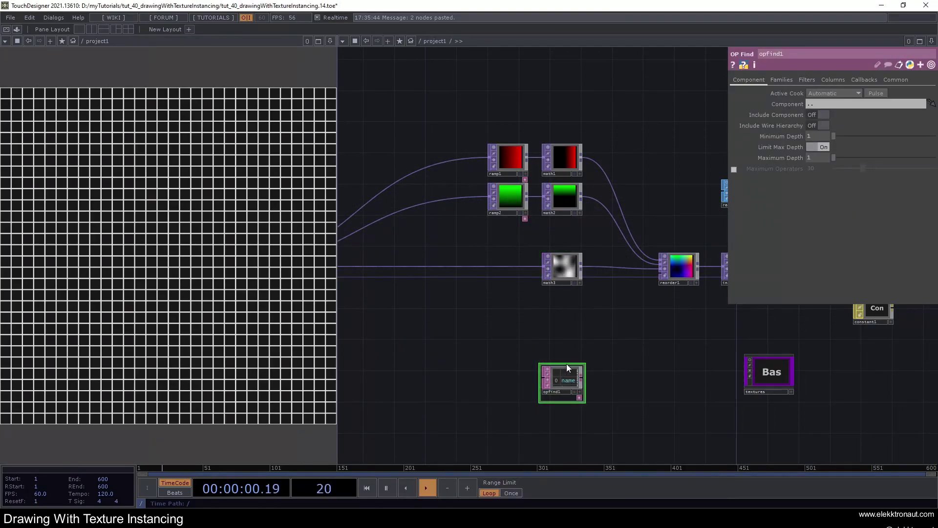
# Step: Show math3's range parameters and examine the nulls tex0 to tex4 inside the textures Base, returning to the parent network
pyautogui.scroll(4, 575, 326)
pyautogui.click(529, 254)
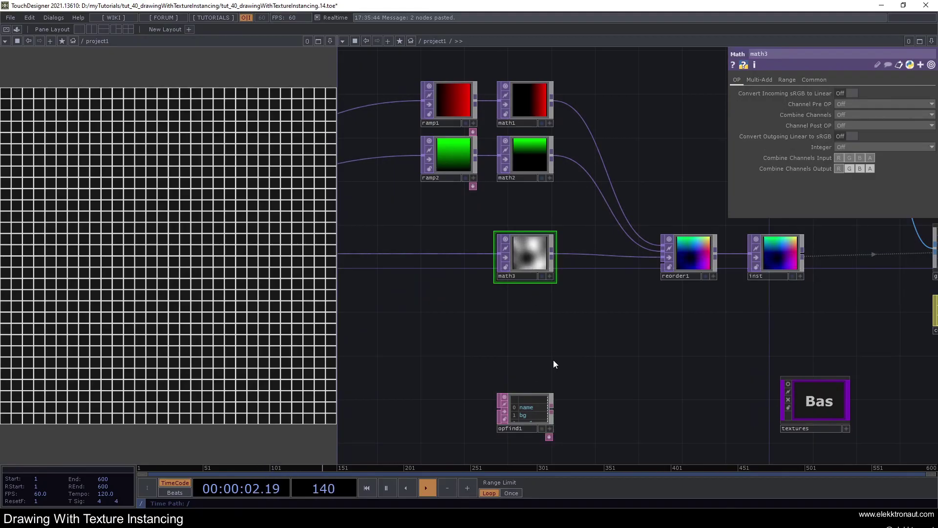
pyautogui.click(787, 80)
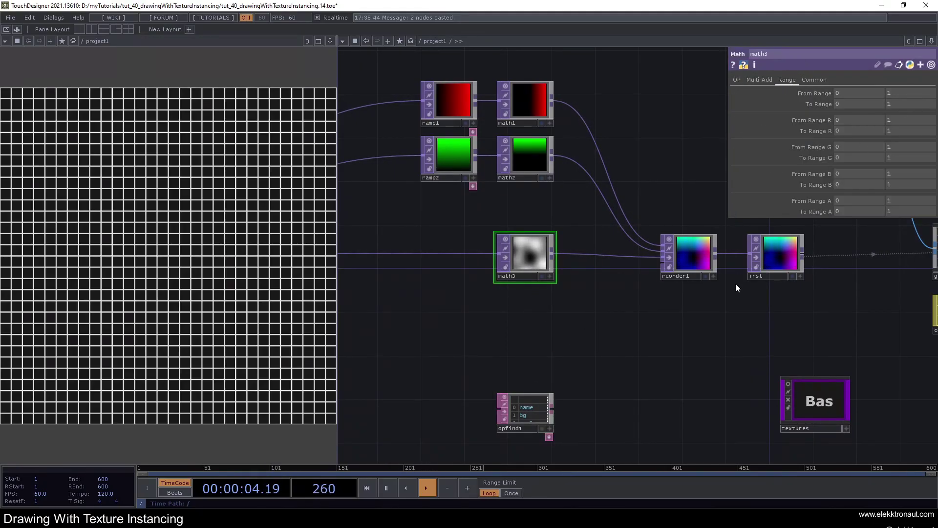
pyautogui.moveTo(776, 343); pyautogui.dragTo(736, 323)
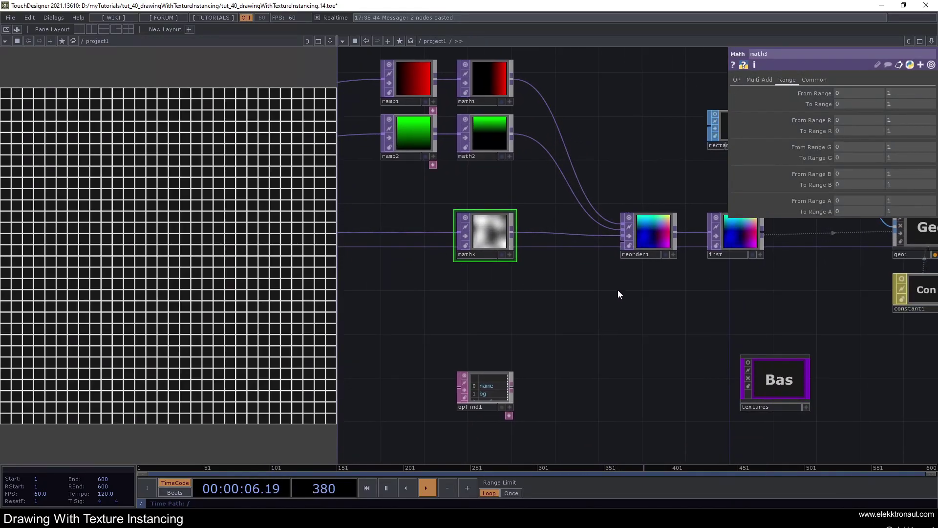
pyautogui.scroll(2, 791, 382)
pyautogui.scroll(3, 791, 382)
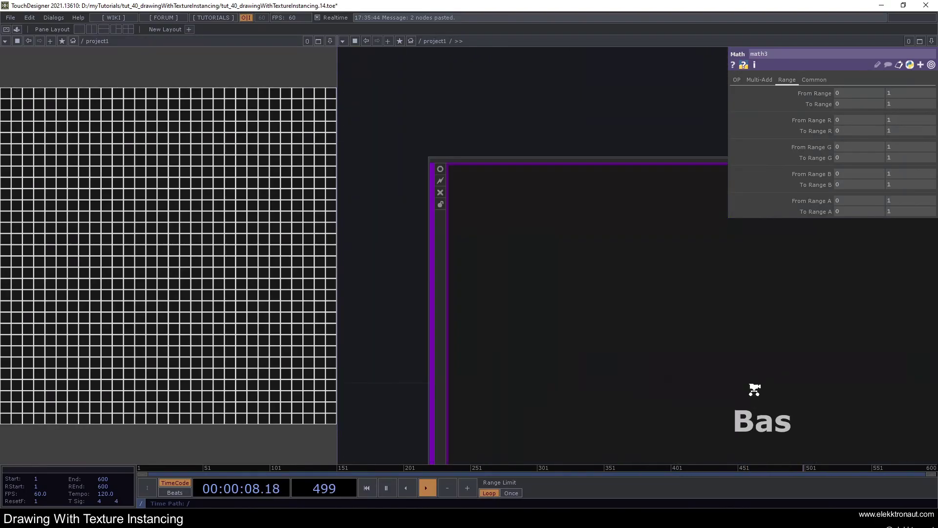
pyautogui.scroll(-1, 605, 102)
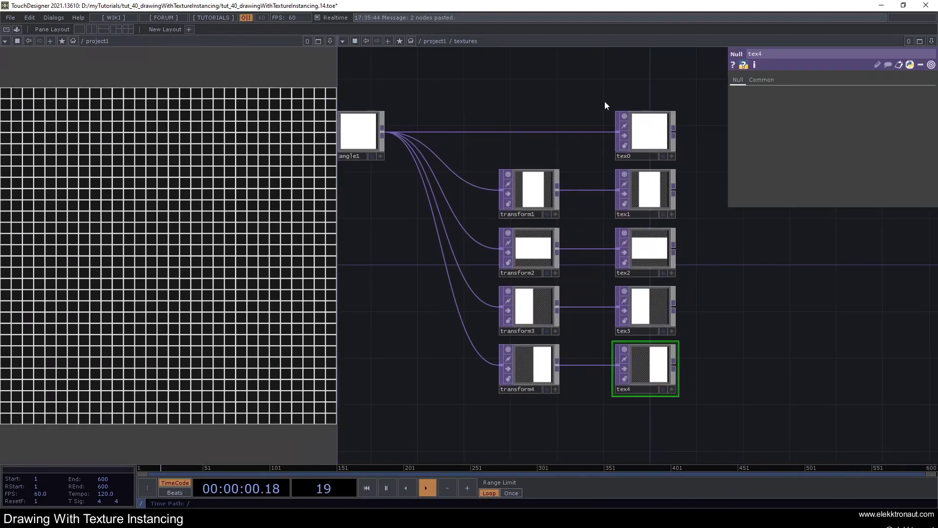
pyautogui.scroll(-3, 597, 268)
pyautogui.scroll(-1, 597, 269)
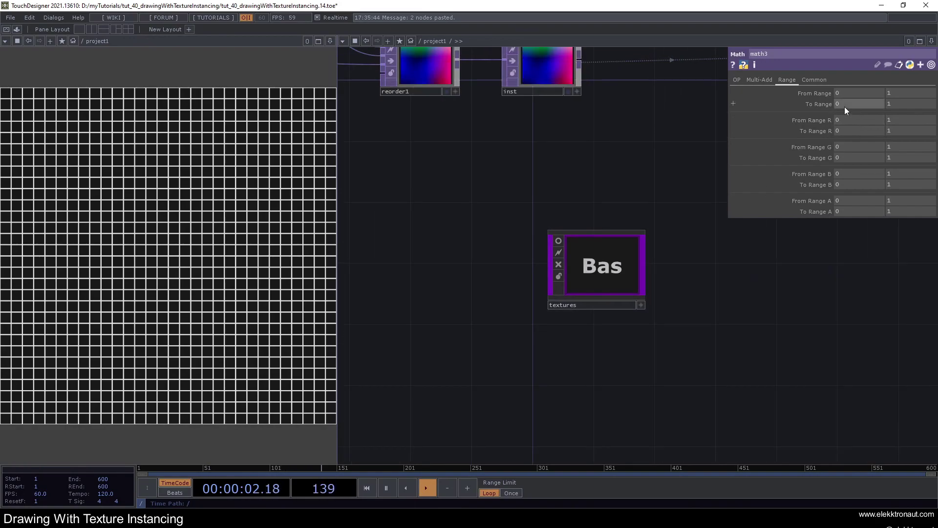
pyautogui.scroll(5, 605, 250)
pyautogui.scroll(2, 605, 251)
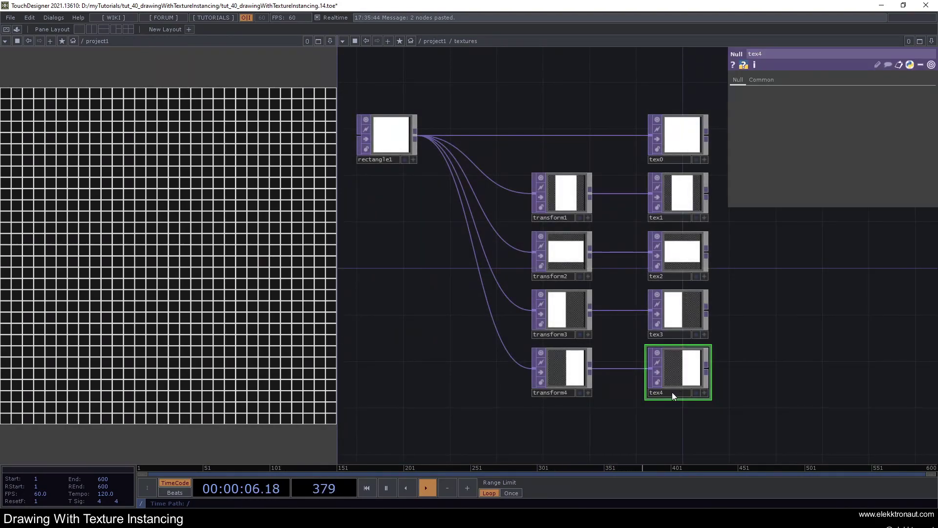
pyautogui.scroll(-4, 673, 386)
pyautogui.scroll(-5, 656, 378)
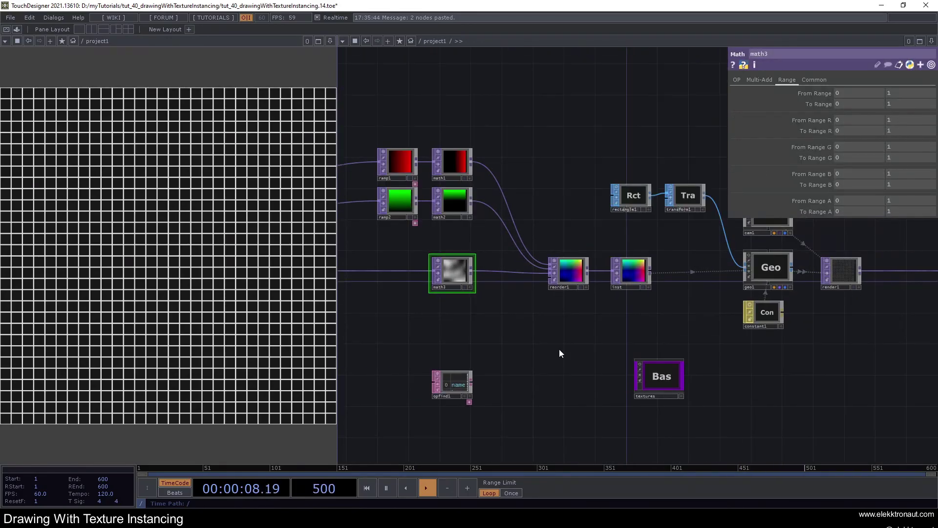
# Step: Set the Component that opfind1 searches to textures
pyautogui.scroll(4, 529, 349)
pyautogui.scroll(3, 555, 345)
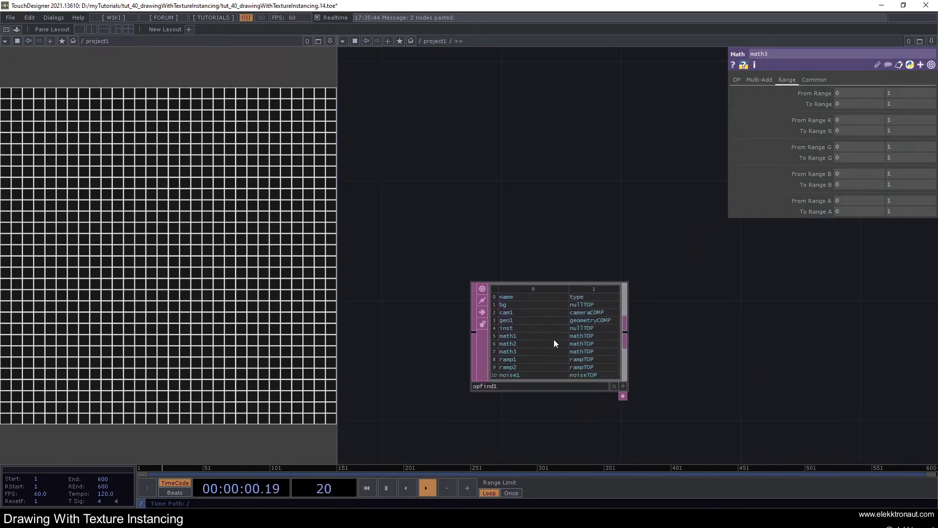
pyautogui.click(537, 342)
pyautogui.scroll(2, 513, 339)
pyautogui.scroll(-2, 591, 156)
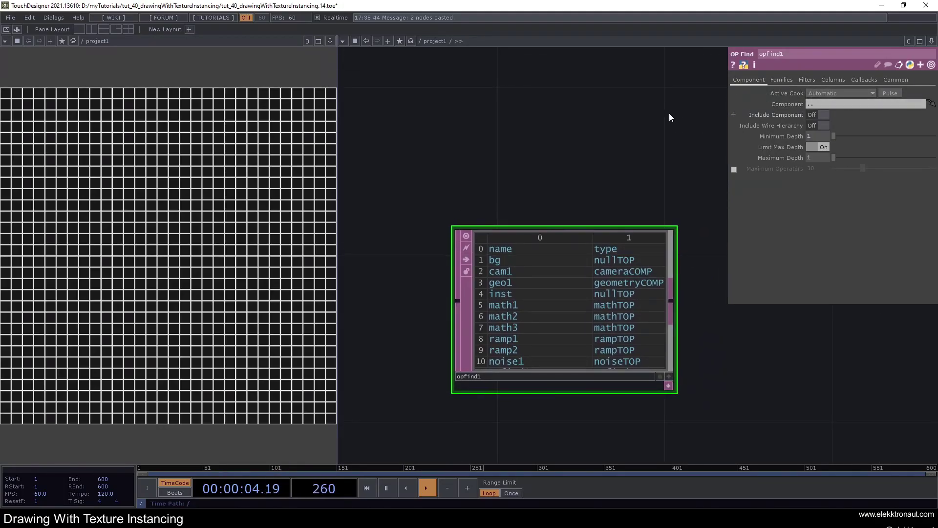
pyautogui.moveTo(632, 127); pyautogui.dragTo(622, 130)
pyautogui.click(818, 101)
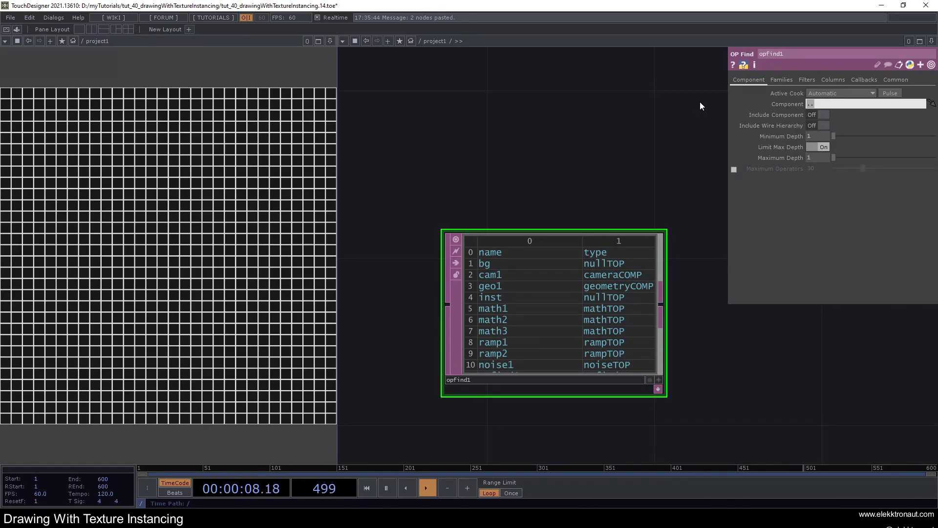
pyautogui.write('textures')
pyautogui.press('Return')
# Step: Inspect opfind1's table and restrict its results with the name filter tex*
pyautogui.scroll(-5, 509, 174)
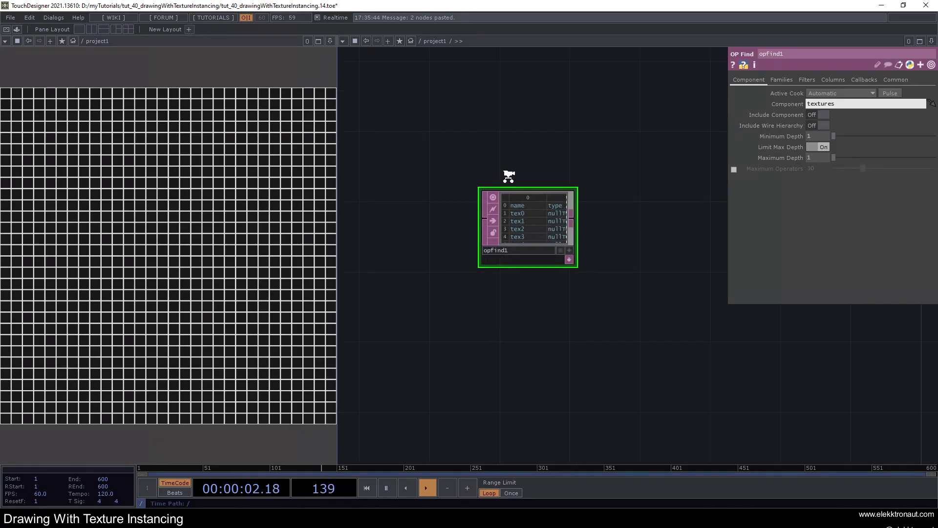
pyautogui.moveTo(698, 132); pyautogui.dragTo(659, 187)
pyautogui.scroll(3, 680, 234)
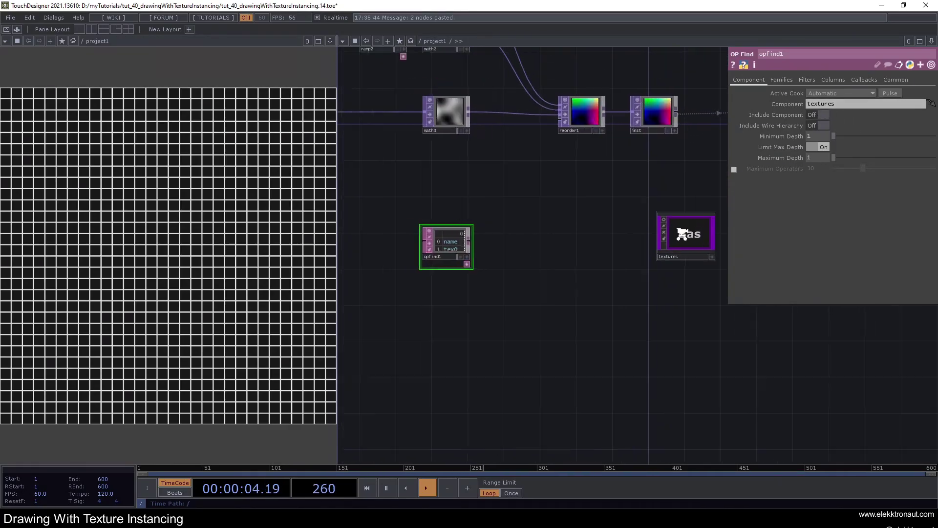
pyautogui.scroll(6, 443, 249)
pyautogui.moveTo(378, 136); pyautogui.dragTo(702, 145)
pyautogui.scroll(2, 600, 271)
pyautogui.moveTo(548, 143); pyautogui.dragTo(523, 164)
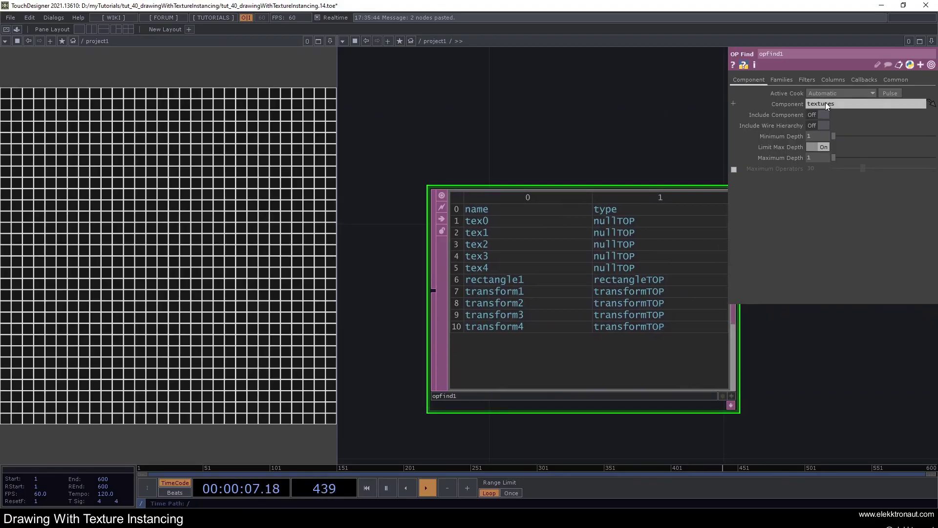
pyautogui.click(804, 80)
pyautogui.click(833, 132)
pyautogui.write('tex*')
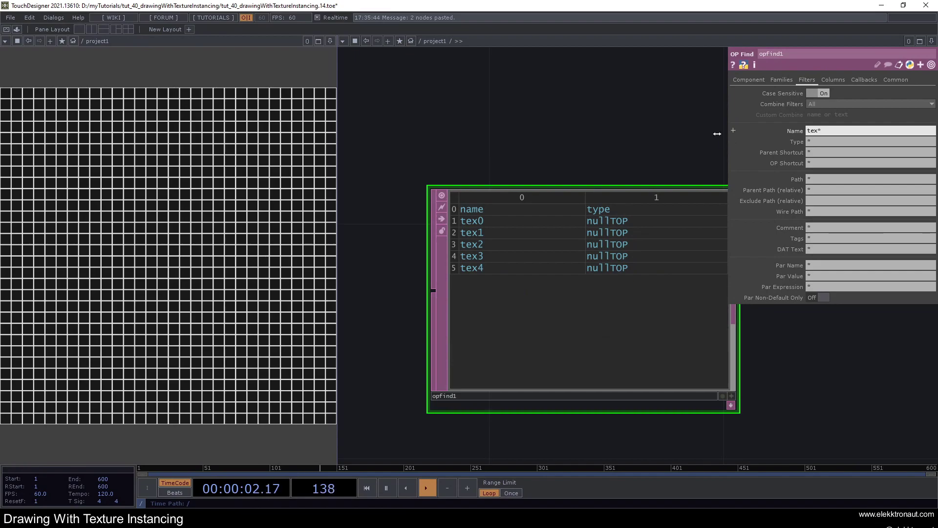
# Step: Set the upper To Range value of math3 to the expression op('opfind1').numRows and view opfind1's table rows
pyautogui.scroll(-2, 550, 144)
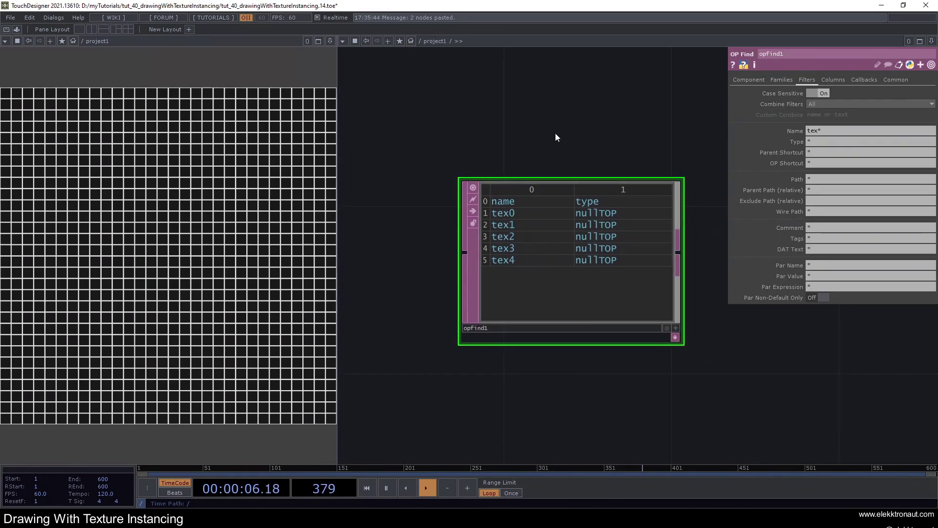
pyautogui.moveTo(547, 162); pyautogui.dragTo(485, 250)
pyautogui.scroll(-5, 533, 328)
pyautogui.scroll(-2, 532, 329)
pyautogui.moveTo(532, 329); pyautogui.dragTo(532, 307)
pyautogui.click(532, 176)
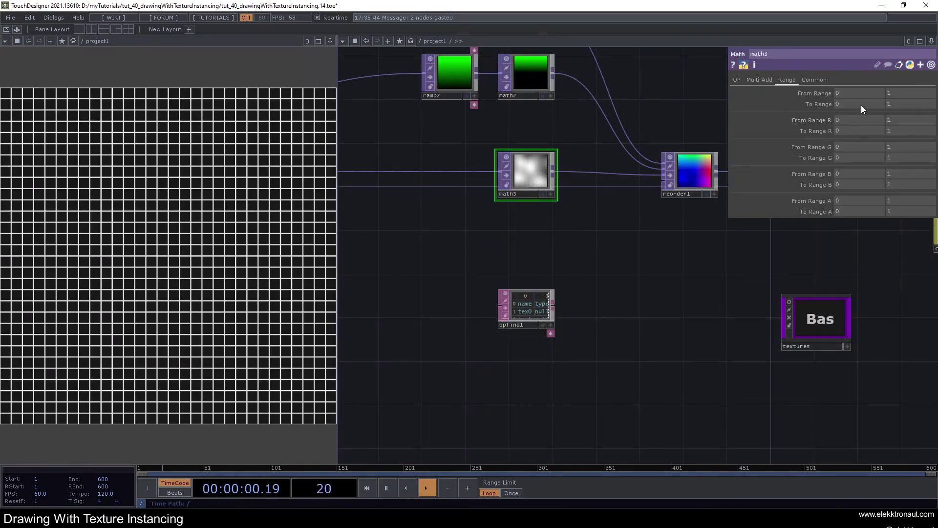
pyautogui.click(823, 105)
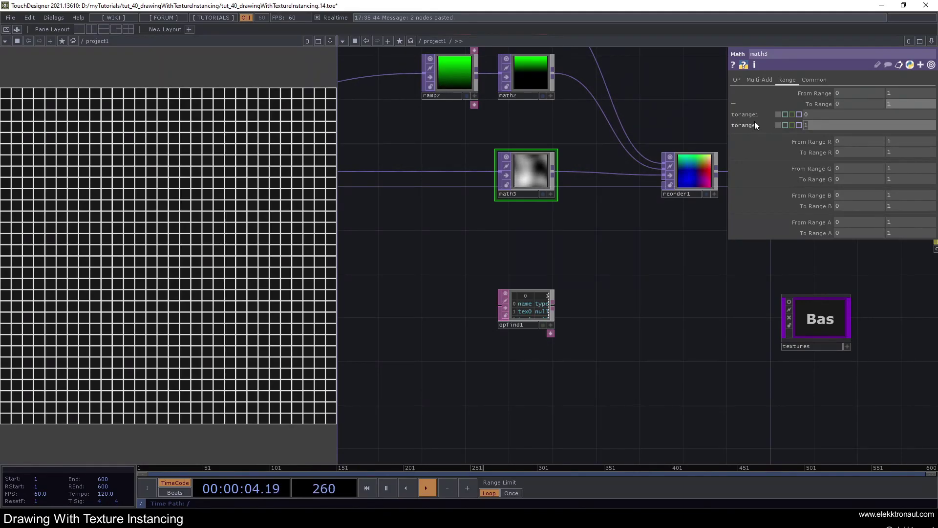
pyautogui.write('op(')
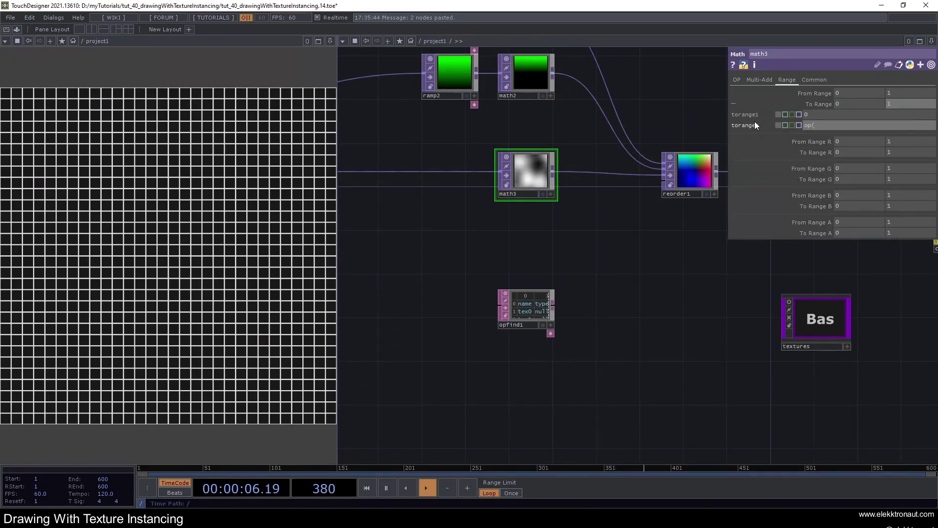
pyautogui.write("'opfind1')")
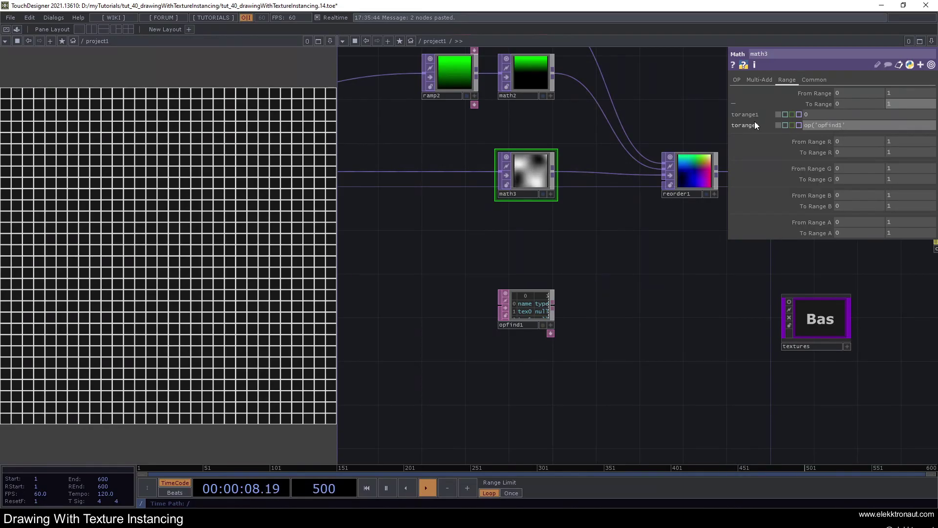
pyautogui.write('.numRows')
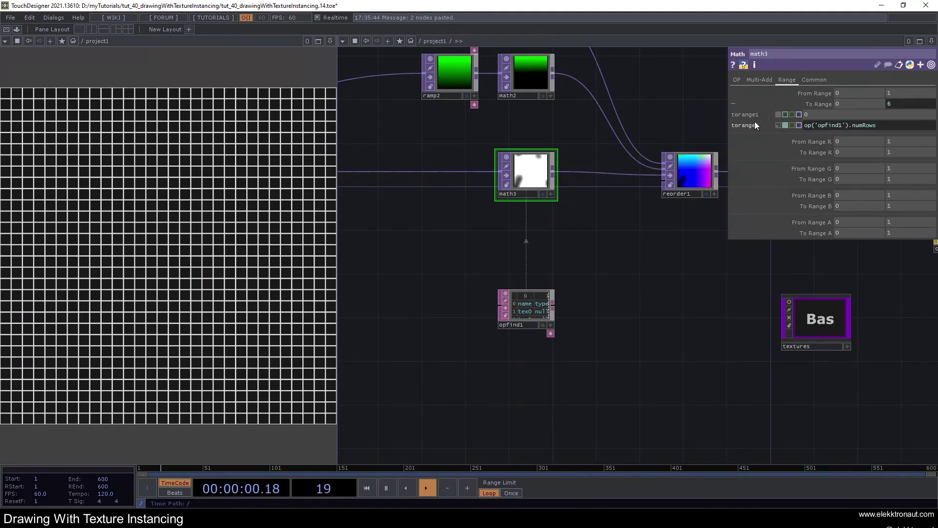
pyautogui.press('Return')
pyautogui.scroll(5, 522, 357)
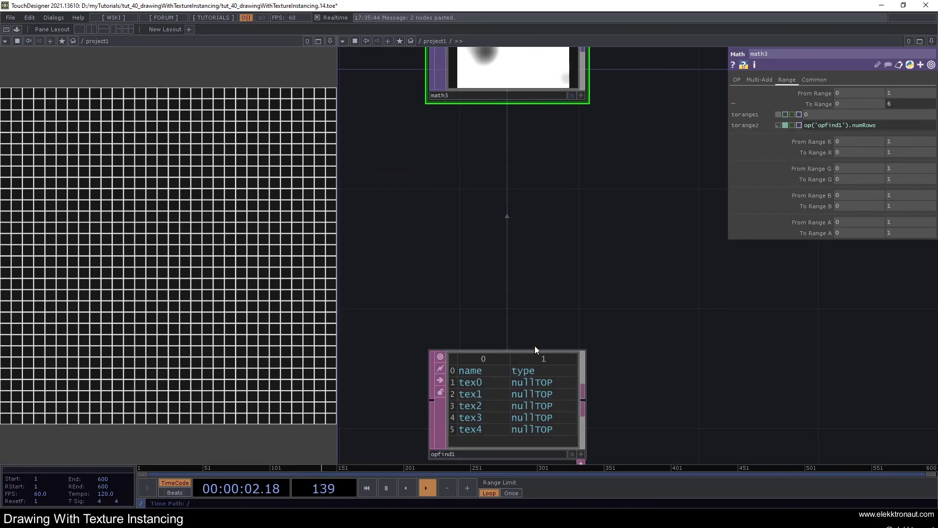
# Step: Toggle opfind1's Relative Path column on and off, and turn off its Type column
pyautogui.middleClick(519, 324)
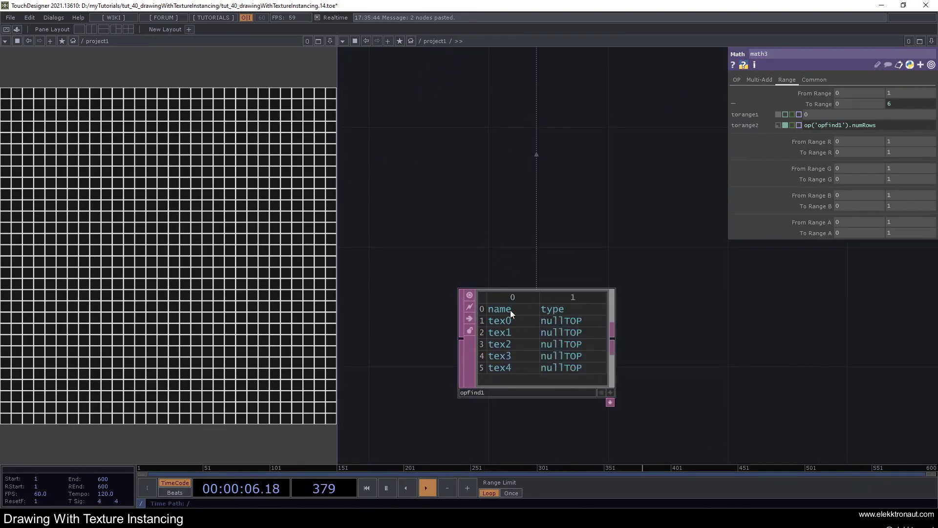
pyautogui.click(546, 312)
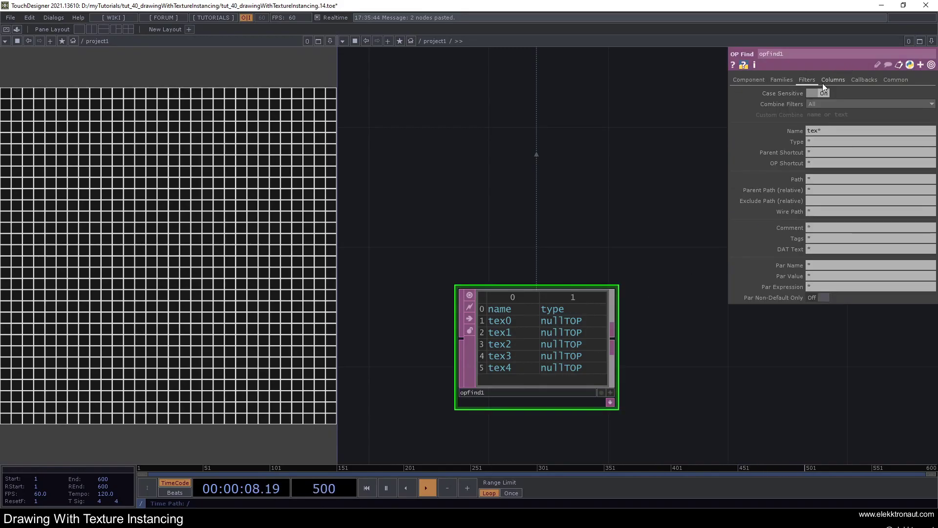
pyautogui.click(827, 80)
pyautogui.click(821, 174)
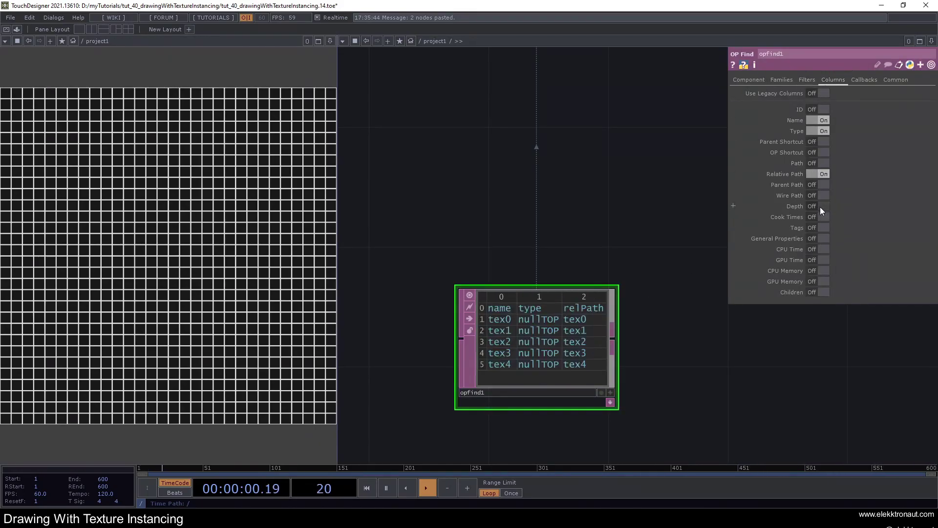
pyautogui.click(814, 174)
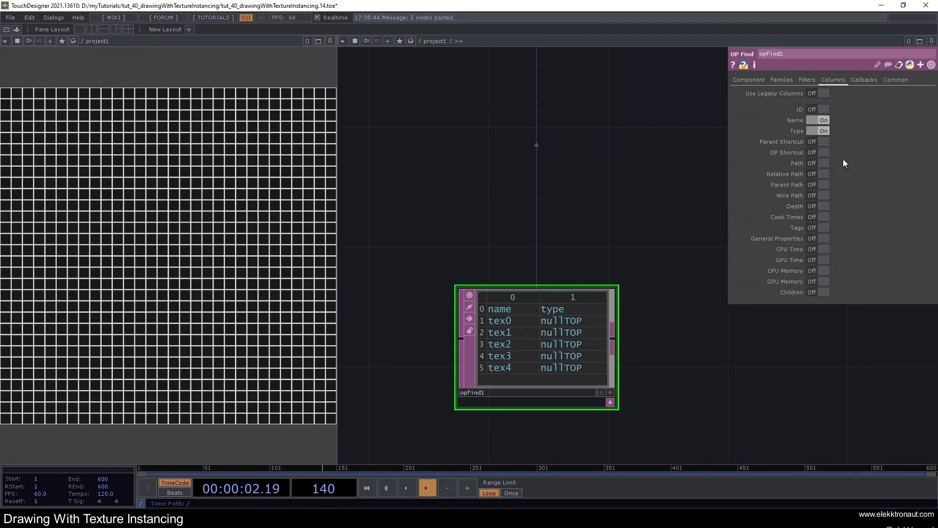
pyautogui.click(823, 132)
pyautogui.scroll(2, 574, 265)
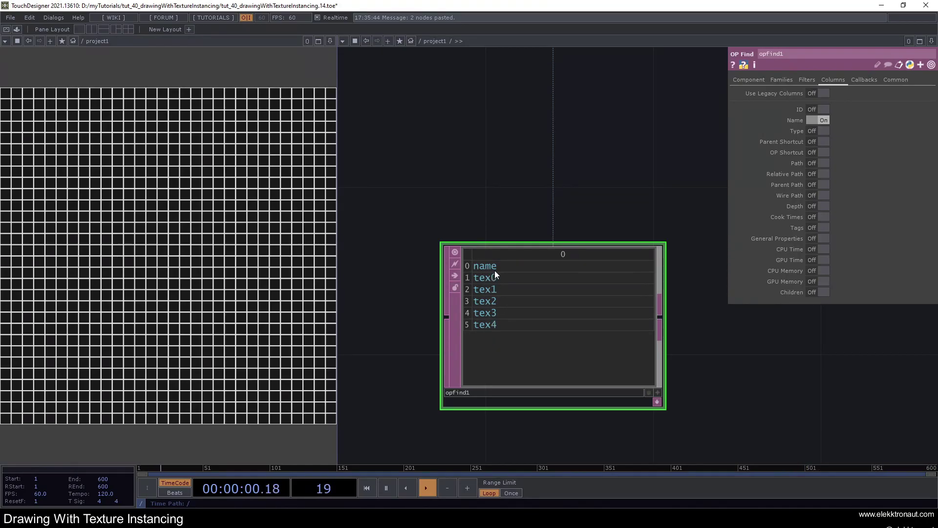
# Step: Set the upper To Range value of math3 to the expression op('opfind1').numRows -2
pyautogui.scroll(-3, 494, 305)
pyautogui.click(518, 119)
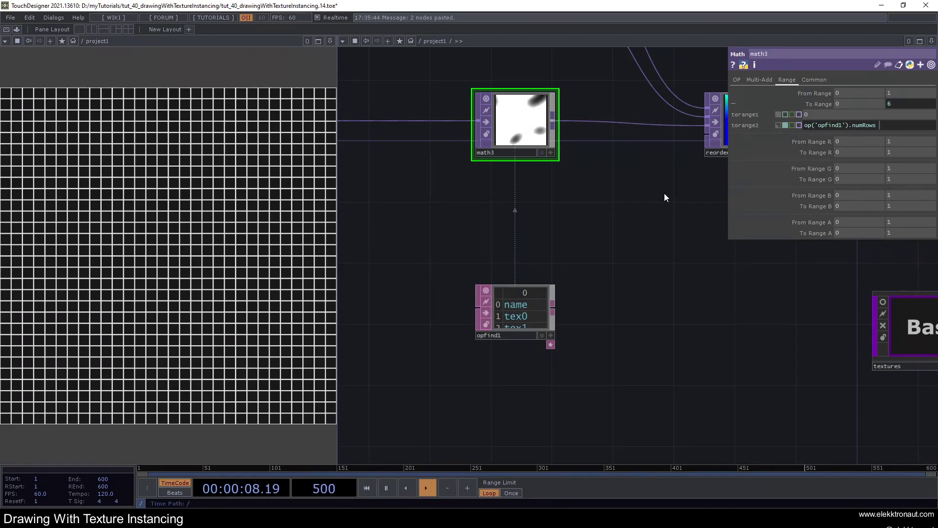
pyautogui.hotkey('ctrl', 'z')
pyautogui.moveTo(605, 230); pyautogui.dragTo(595, 265)
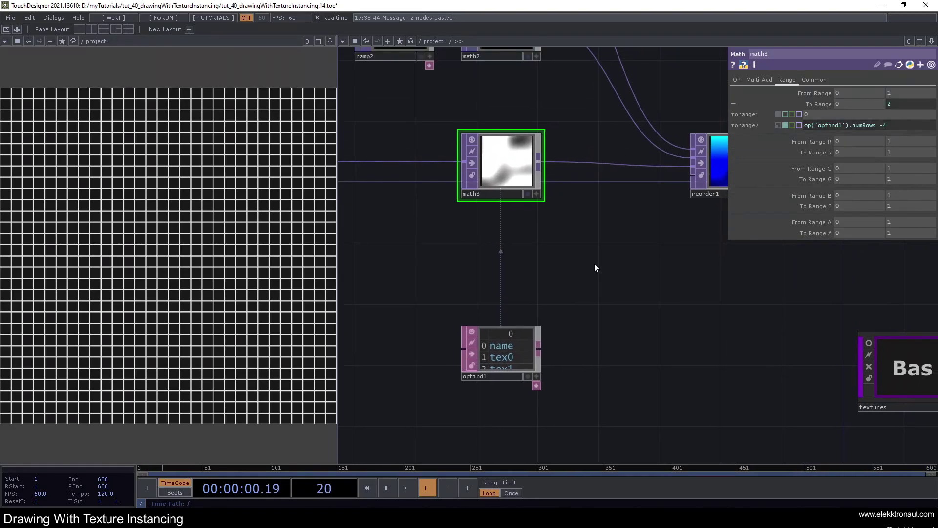
pyautogui.doubleClick(884, 125)
pyautogui.write('2')
pyautogui.press('Return')
pyautogui.scroll(-2, 574, 248)
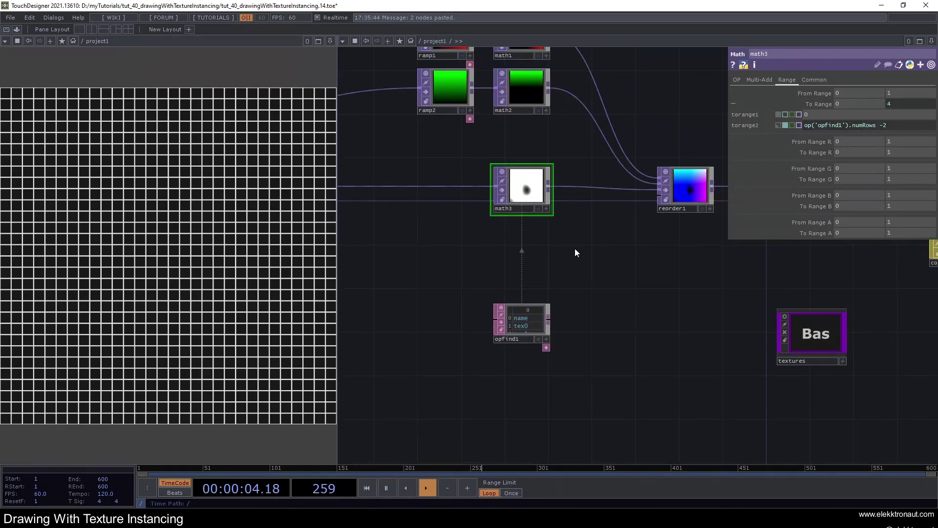
# Step: Inspect the pixel values of math3 in its node viewer
pyautogui.scroll(4, 542, 235)
pyautogui.moveTo(583, 314); pyautogui.dragTo(632, 362)
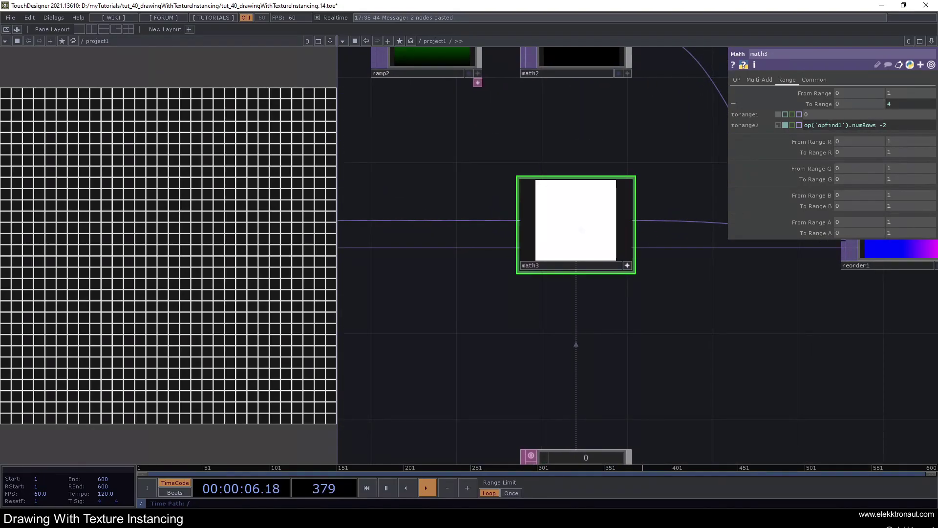
pyautogui.rightClick(583, 210)
pyautogui.click(584, 192)
pyautogui.moveTo(536, 258); pyautogui.dragTo(624, 263, button='middle')
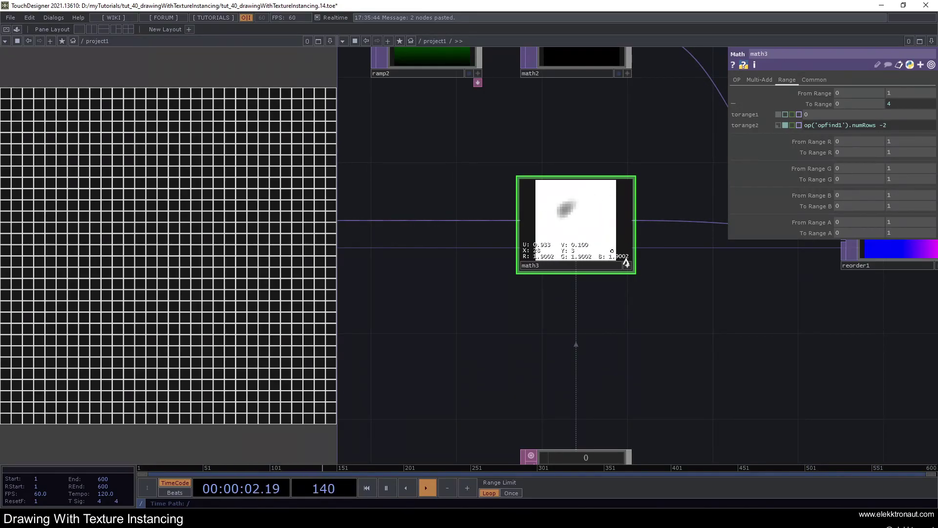
pyautogui.scroll(-5, 628, 266)
pyautogui.moveTo(587, 283); pyautogui.dragTo(582, 283)
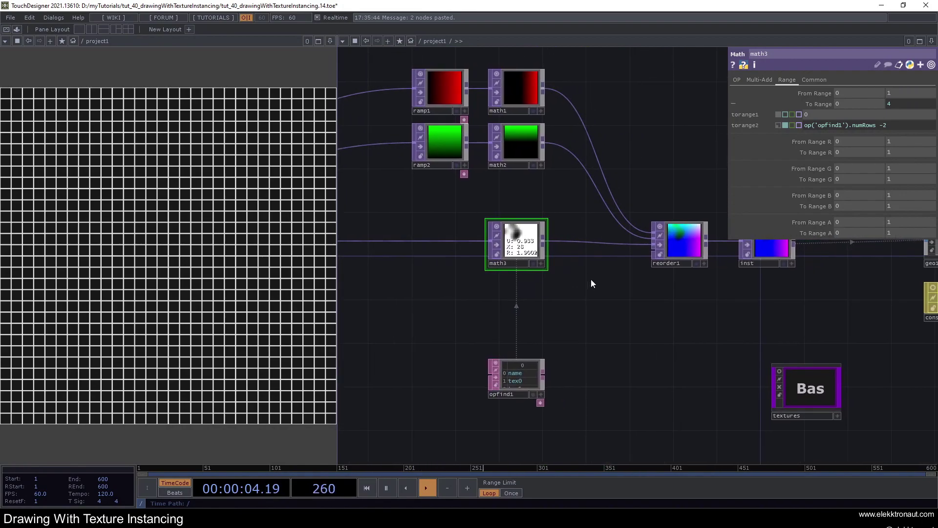
# Step: Collapse math3's To Range details and check the texture nulls inside the textures Base, returning to the parent network
pyautogui.click(816, 107)
pyautogui.scroll(-3, 591, 276)
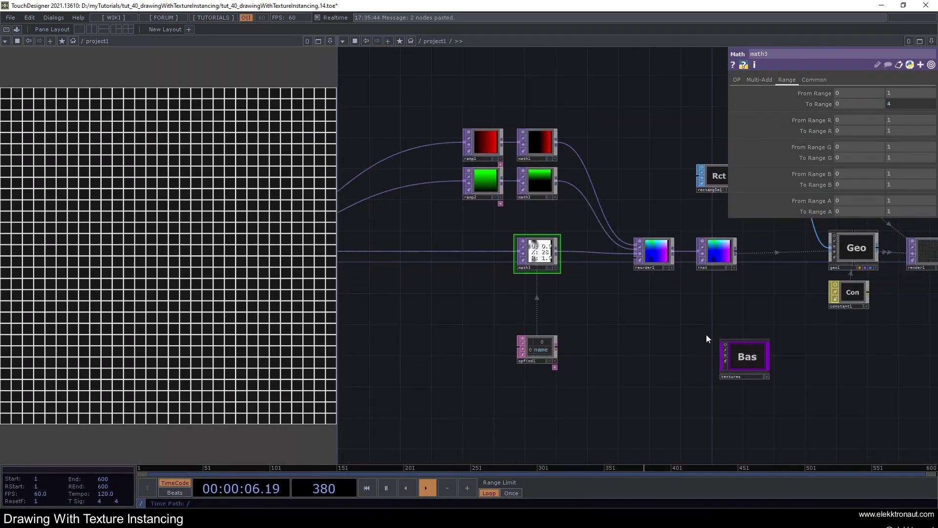
pyautogui.scroll(3, 673, 333)
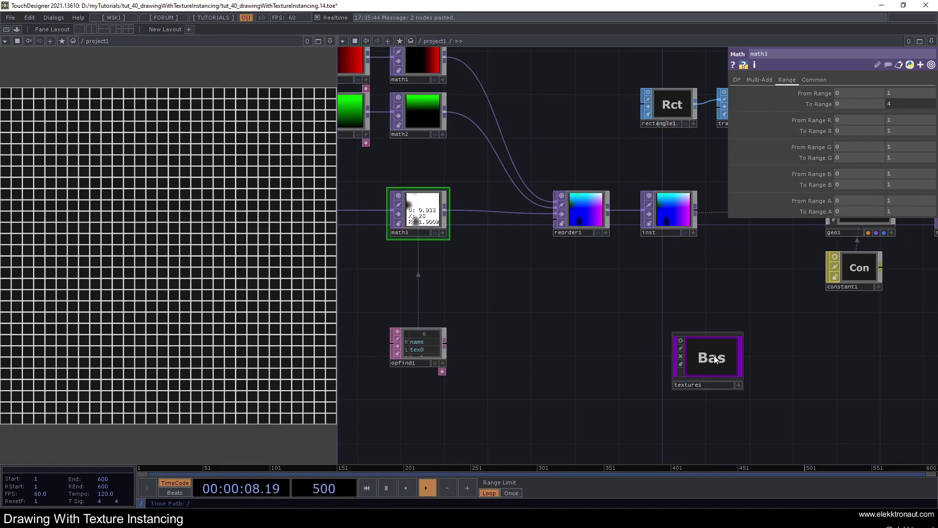
pyautogui.doubleClick(707, 359)
pyautogui.scroll(-10, 607, 192)
pyautogui.moveTo(544, 214); pyautogui.dragTo(555, 301)
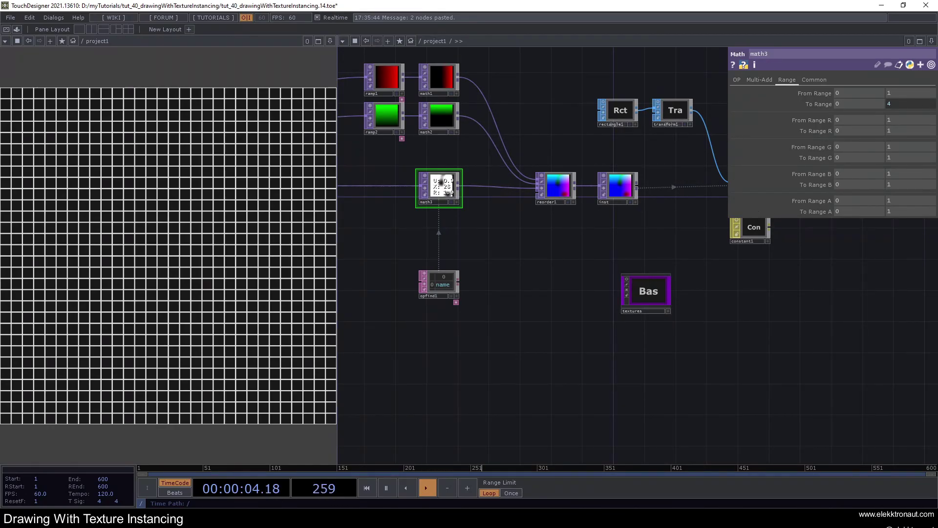
pyautogui.moveTo(661, 254); pyautogui.dragTo(571, 307)
# Step: Assign inst as geo1's Texture Index OP and set its Texture Index to the b channel
pyautogui.click(658, 233)
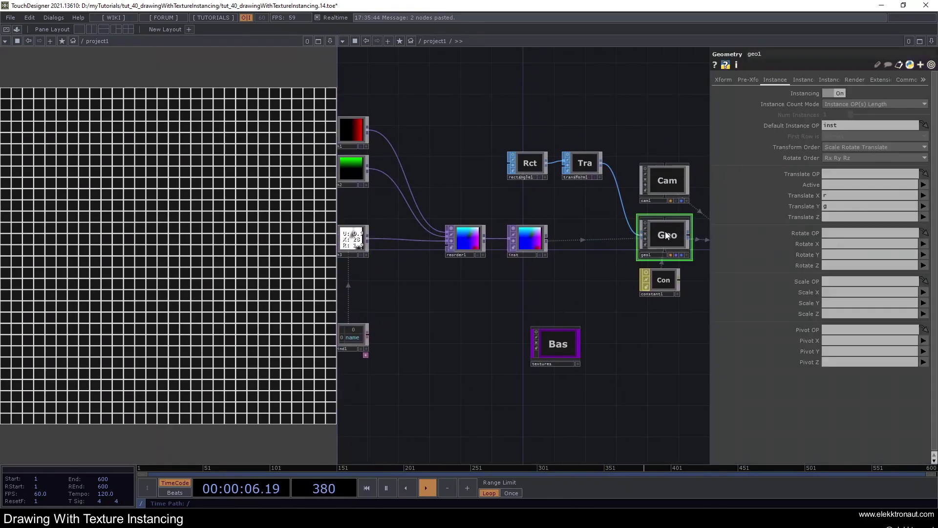
pyautogui.click(800, 81)
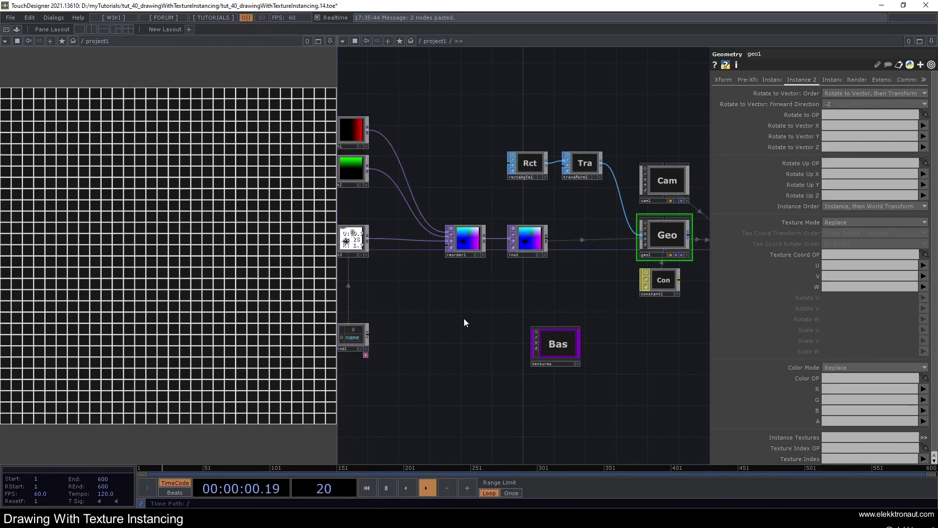
pyautogui.moveTo(537, 253); pyautogui.dragTo(837, 445)
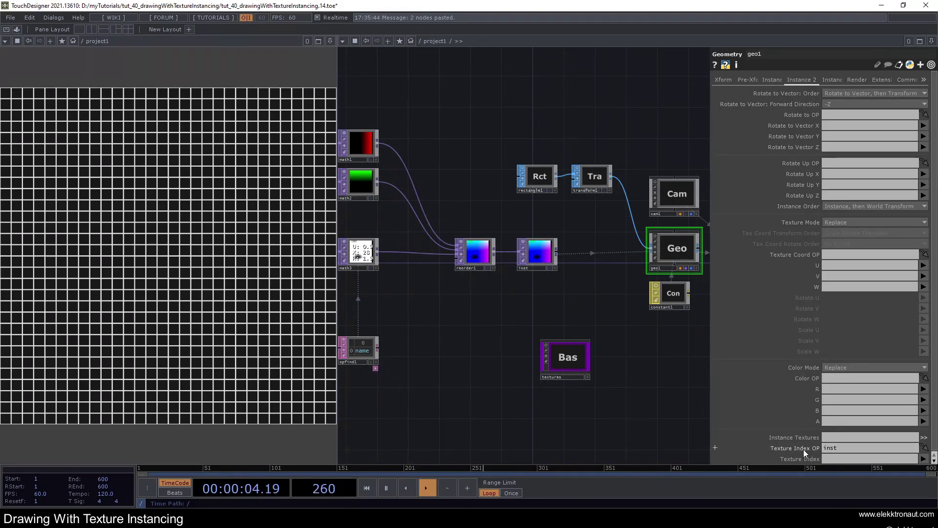
pyautogui.moveTo(419, 382); pyautogui.dragTo(472, 367)
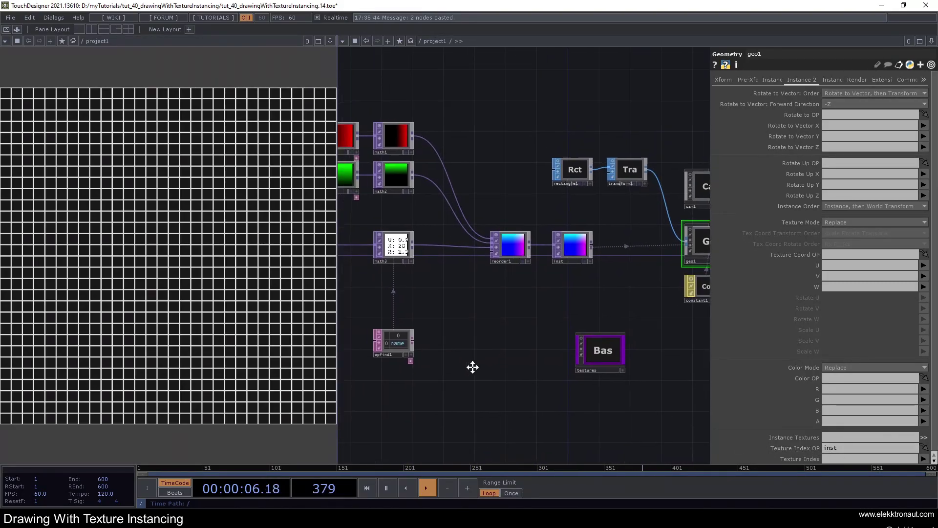
pyautogui.click(923, 459)
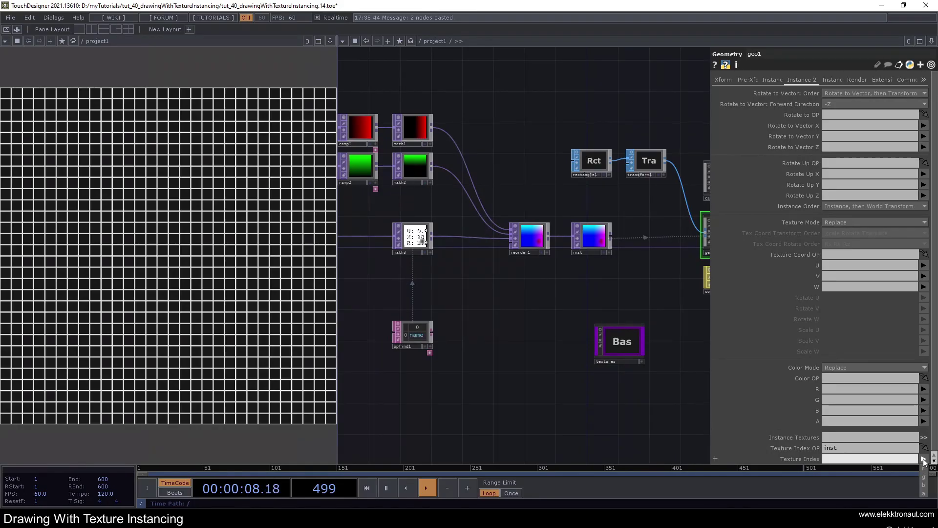
pyautogui.click(924, 485)
# Step: Inspect reorder1's channel assignments, especially the input that feeds Output Blue
pyautogui.moveTo(536, 288)
pyautogui.mouseDown()
pyautogui.moveTo(639, 308)
pyautogui.moveTo(538, 297)
pyautogui.mouseUp()
pyautogui.scroll(4, 565, 262)
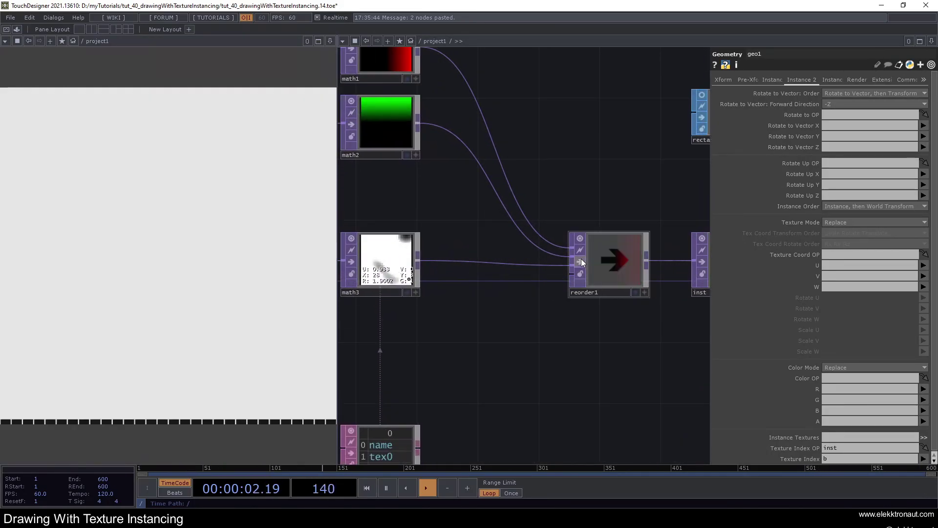
pyautogui.click(604, 265)
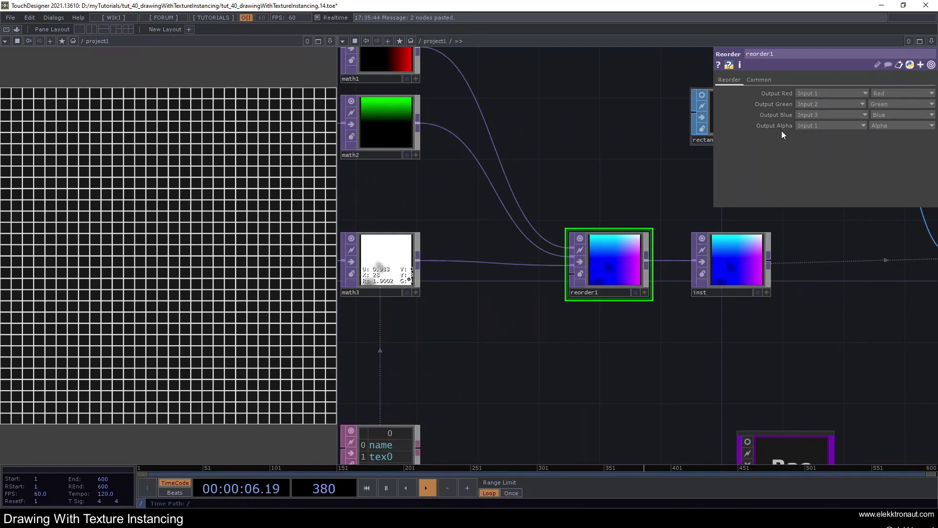
pyautogui.click(811, 116)
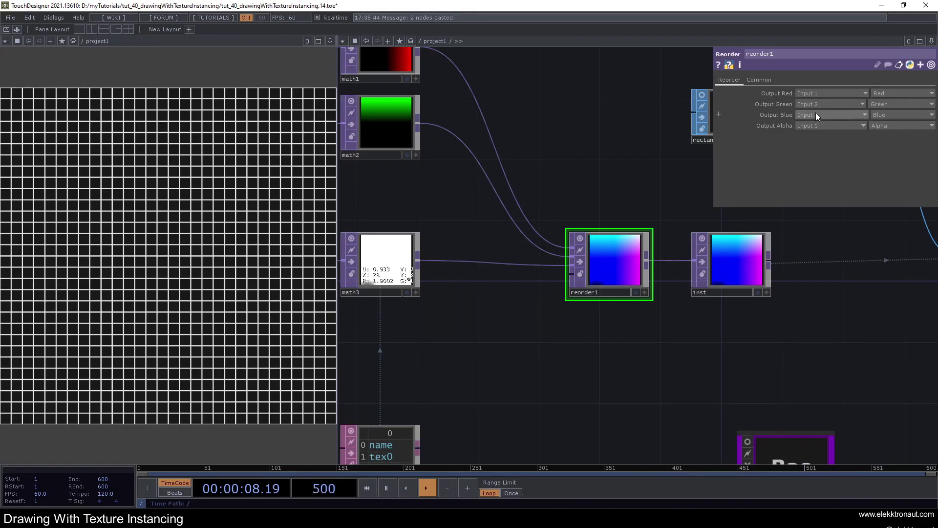
pyautogui.scroll(-5, 616, 278)
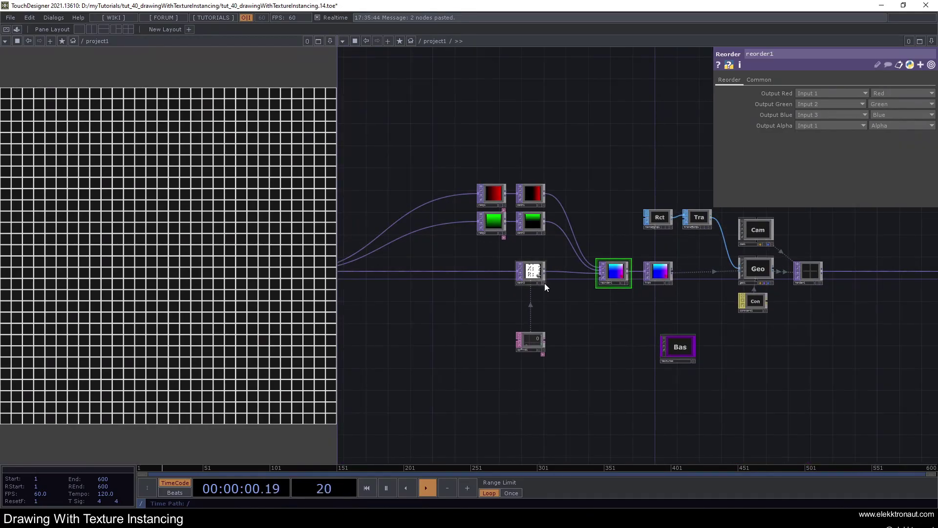
pyautogui.scroll(5, 535, 272)
pyautogui.scroll(-5, 510, 275)
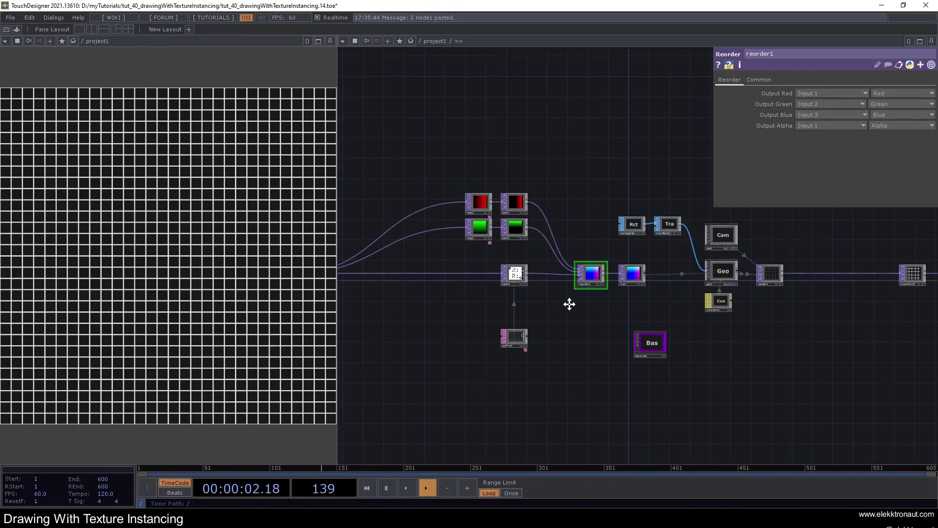
pyautogui.scroll(2, 585, 305)
# Step: Check the null names inside the textures Base and set geo1's Instance Textures to textures/tex*
pyautogui.click(667, 261)
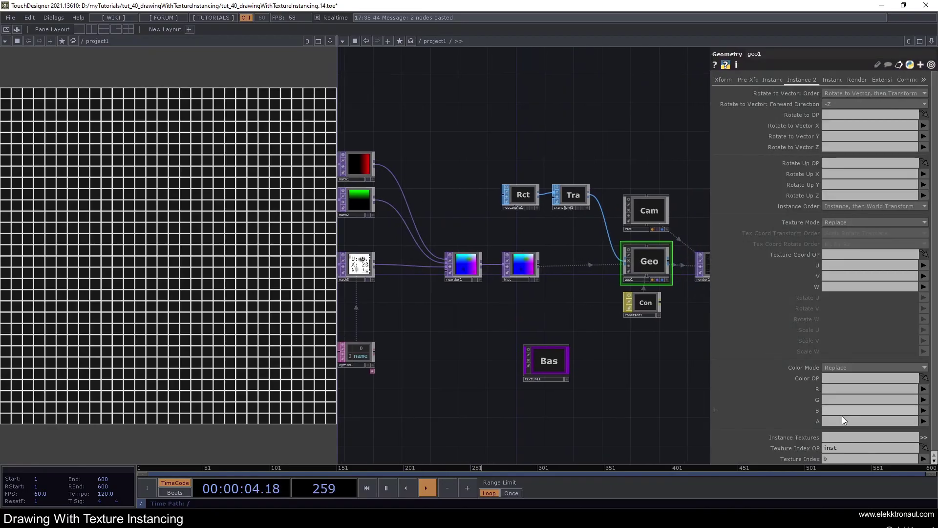
pyautogui.scroll(2, 602, 403)
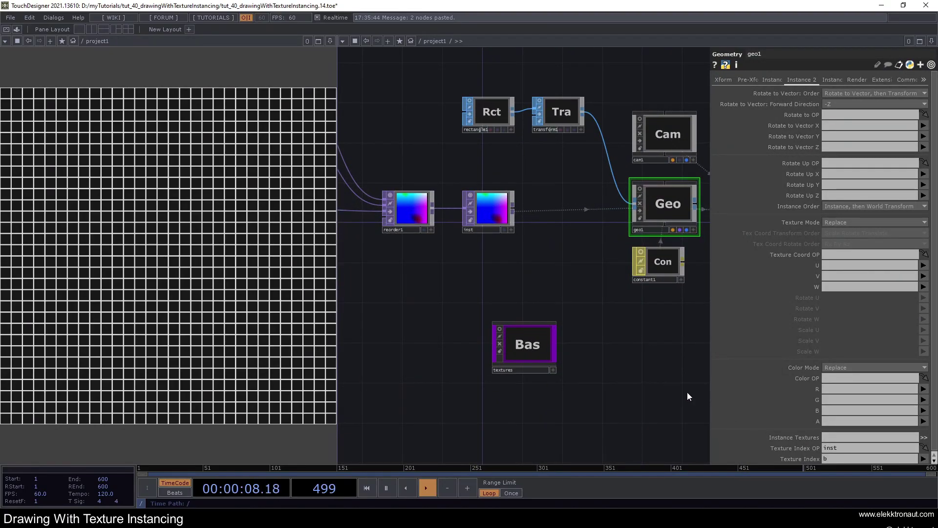
pyautogui.scroll(2, 533, 344)
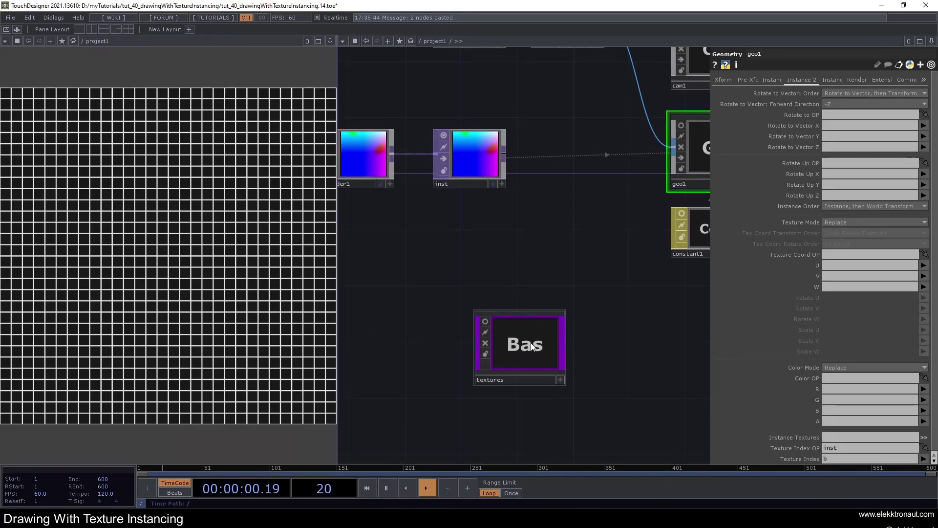
pyautogui.scroll(2, 531, 342)
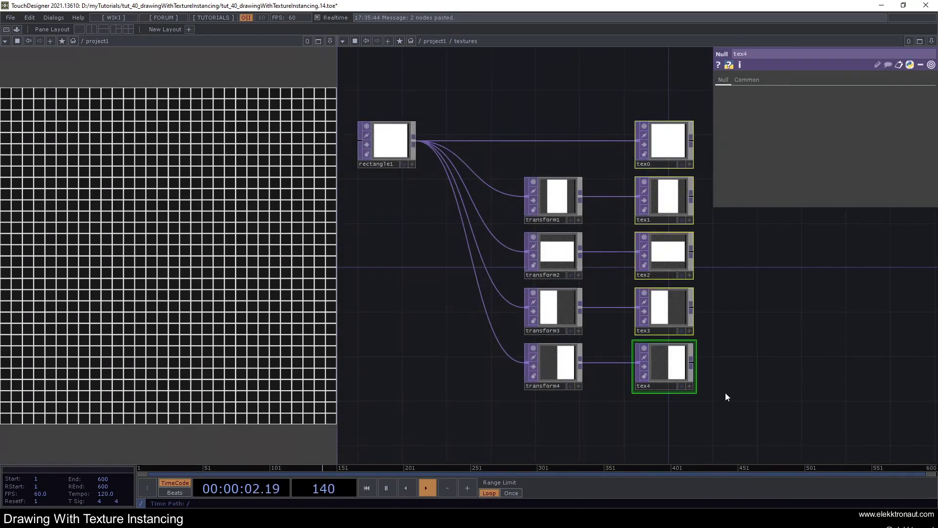
pyautogui.scroll(-5, 662, 383)
pyautogui.scroll(-5, 544, 288)
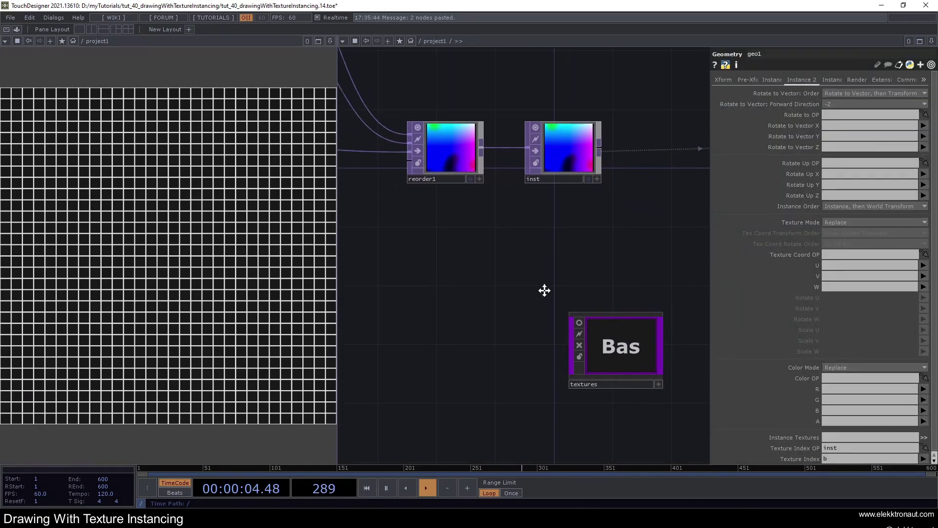
pyautogui.click(838, 436)
pyautogui.write('textures/tex')
pyautogui.write('*')
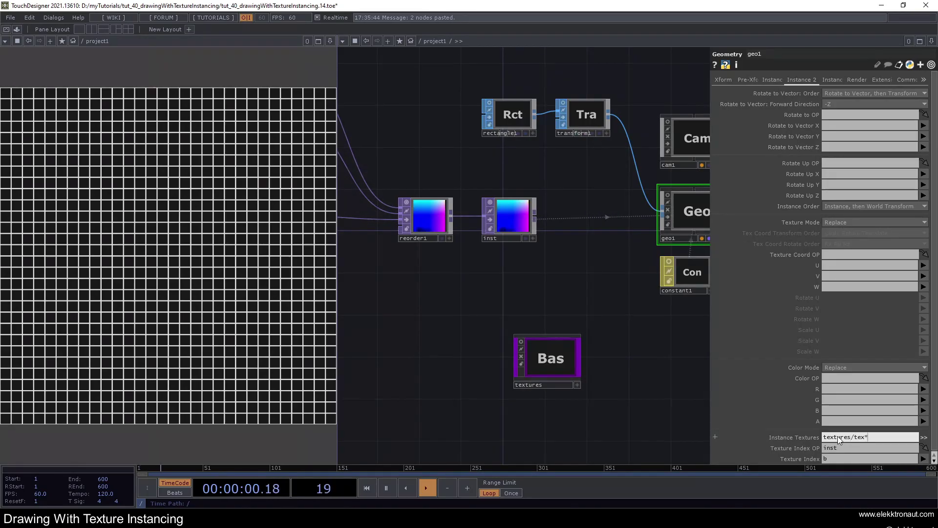
pyautogui.press('Return')
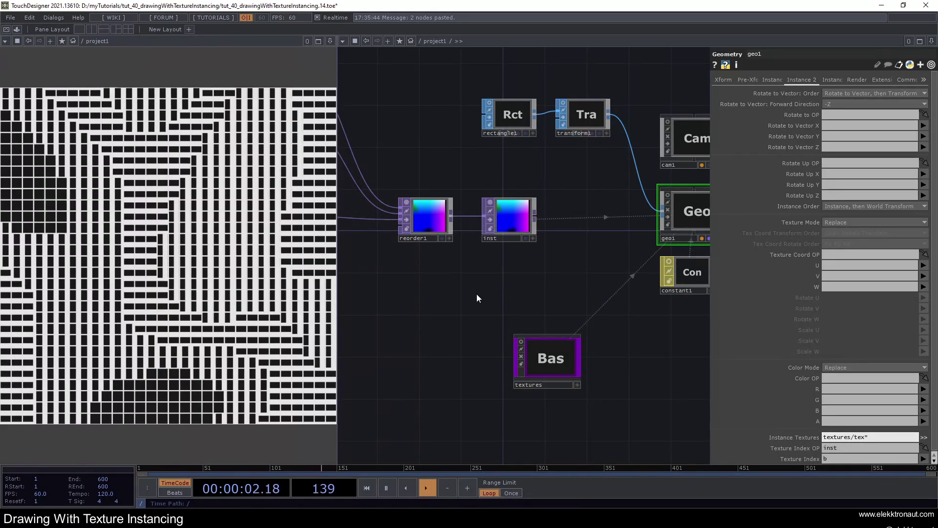
# Step: Examine the animated texture pattern and trace the network back from geo1 through math3 to the noise
pyautogui.scroll(-5, 473, 295)
pyautogui.moveTo(453, 296); pyautogui.dragTo(582, 300)
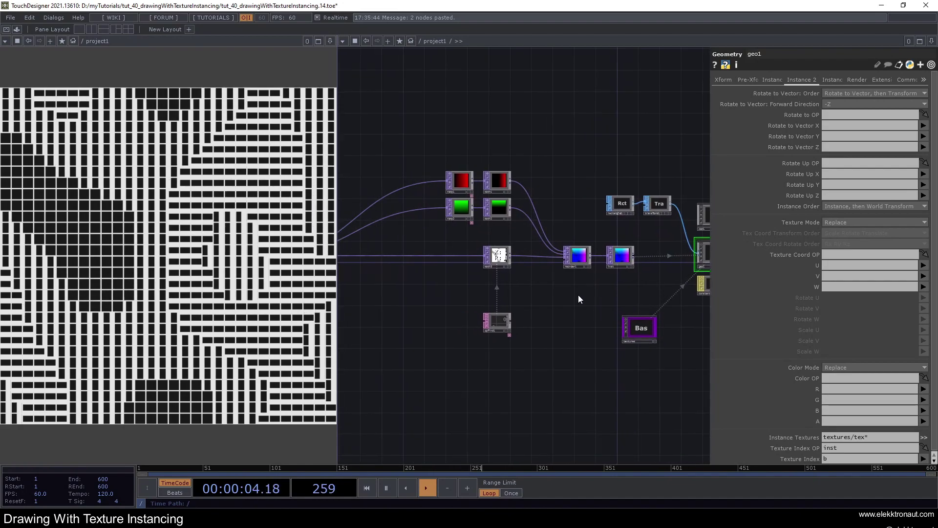
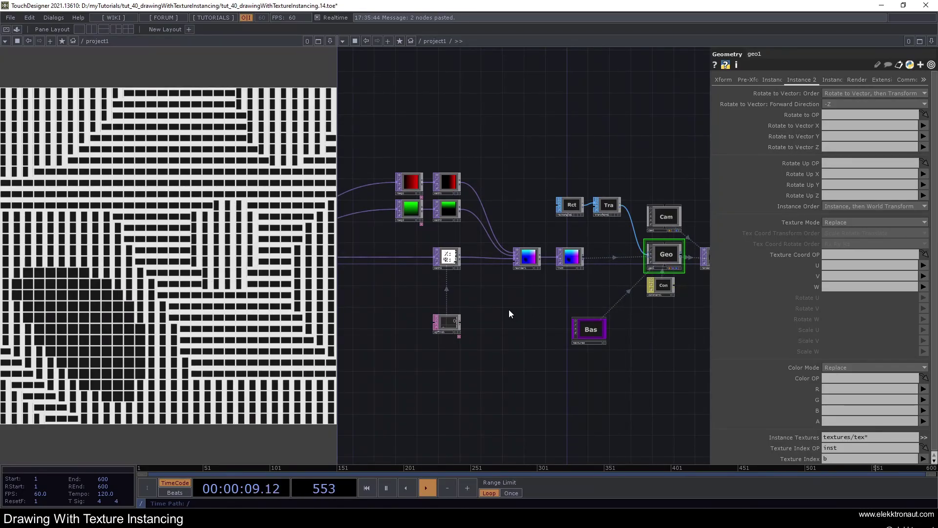
pyautogui.moveTo(509, 312); pyautogui.dragTo(679, 315)
pyautogui.moveTo(480, 302); pyautogui.dragTo(547, 309)
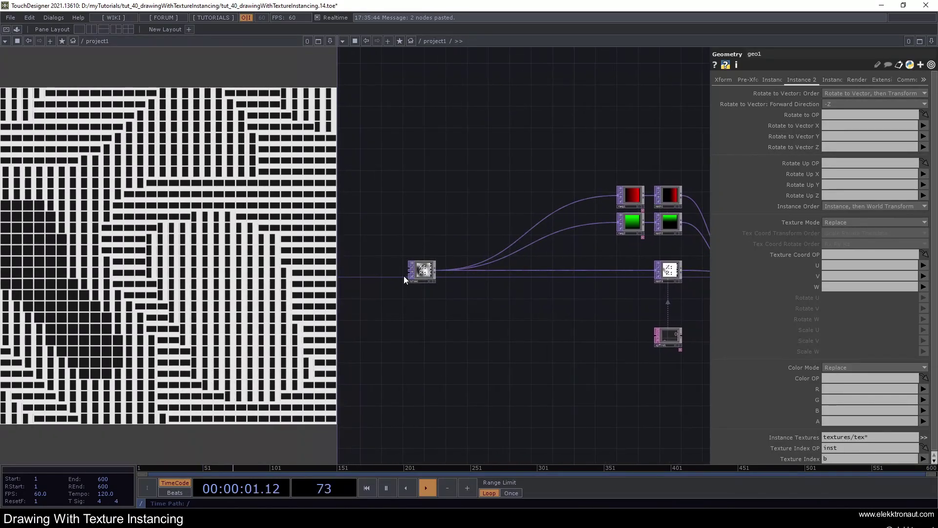
pyautogui.scroll(3, 404, 277)
pyautogui.moveTo(674, 315); pyautogui.dragTo(521, 302)
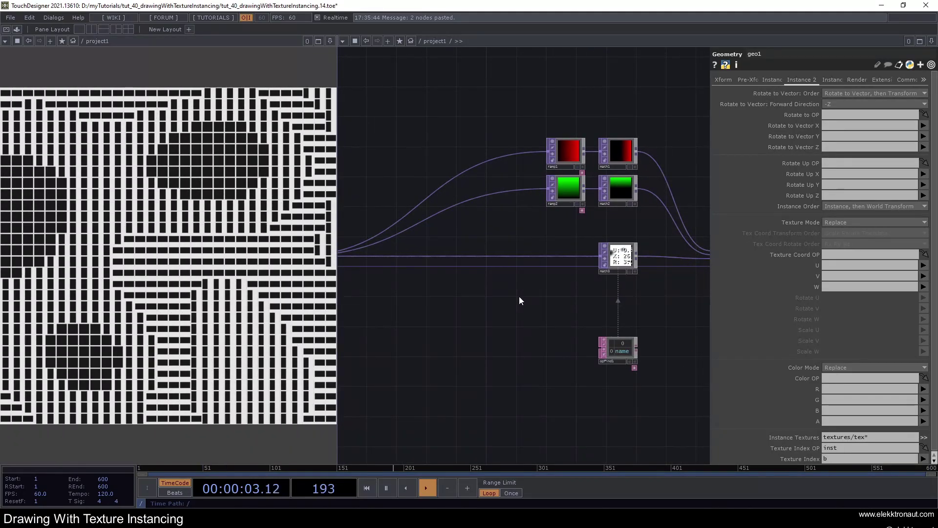
# Step: Duplicate the rectangle1 TOP inside the textures Base
pyautogui.scroll(-3, 516, 308)
pyautogui.scroll(2, 622, 341)
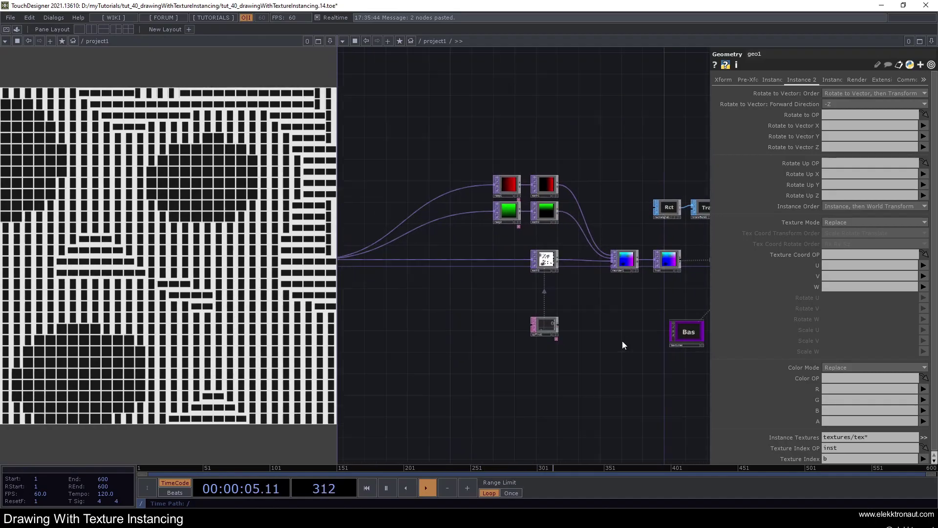
pyautogui.moveTo(620, 341); pyautogui.dragTo(537, 352)
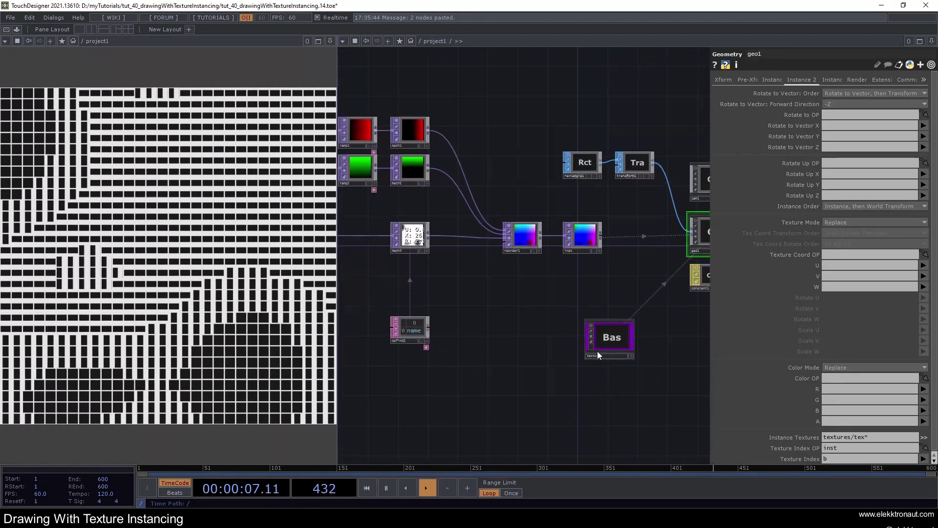
pyautogui.scroll(5, 591, 344)
pyautogui.scroll(-4, 538, 222)
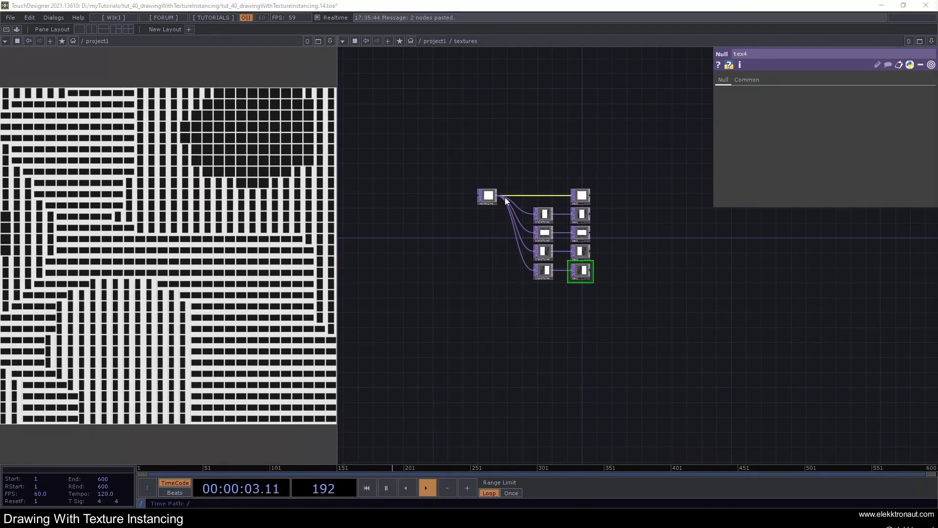
pyautogui.click(489, 196)
pyautogui.hotkey('ctrl', 'c')
pyautogui.hotkey('ctrl', 'v')
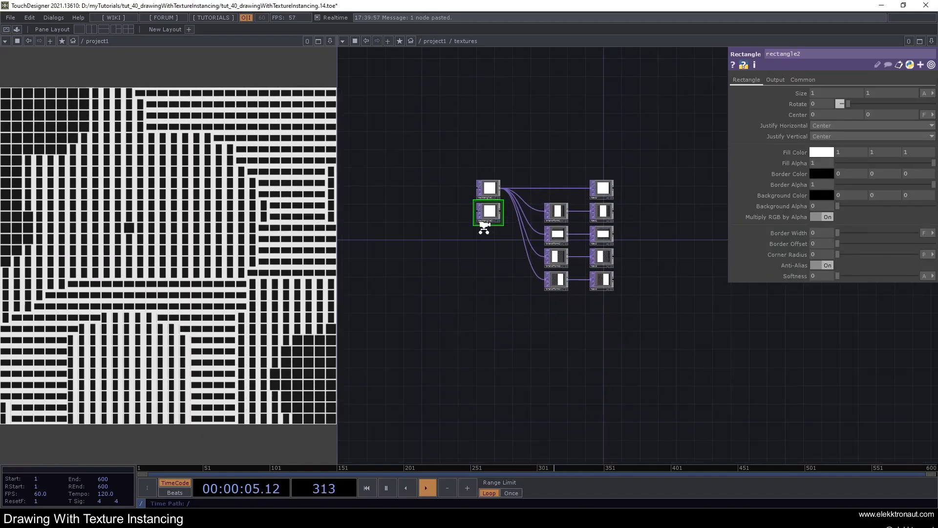
# Step: Place rectangle2 below the existing texture branches and set its horizontal Size to 0.1
pyautogui.scroll(3, 494, 331)
pyautogui.scroll(3, 491, 337)
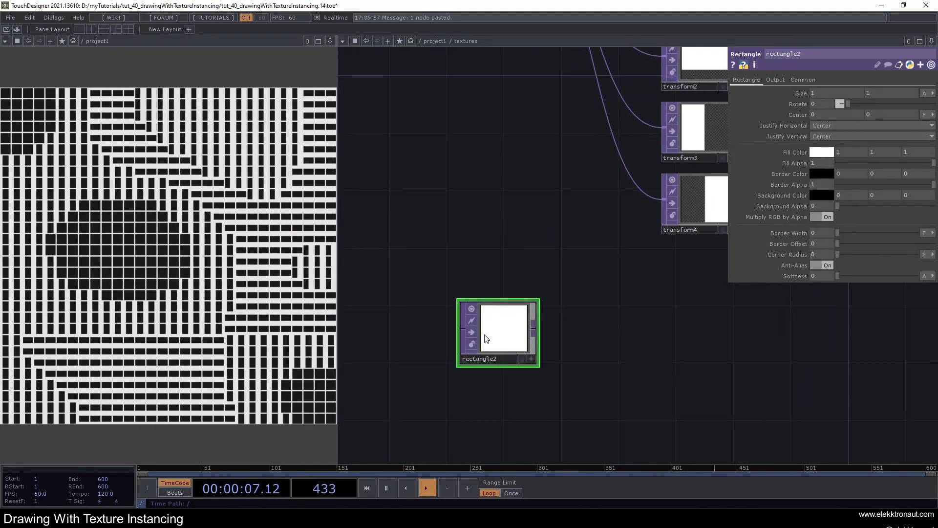
pyautogui.moveTo(586, 239); pyautogui.dragTo(545, 245)
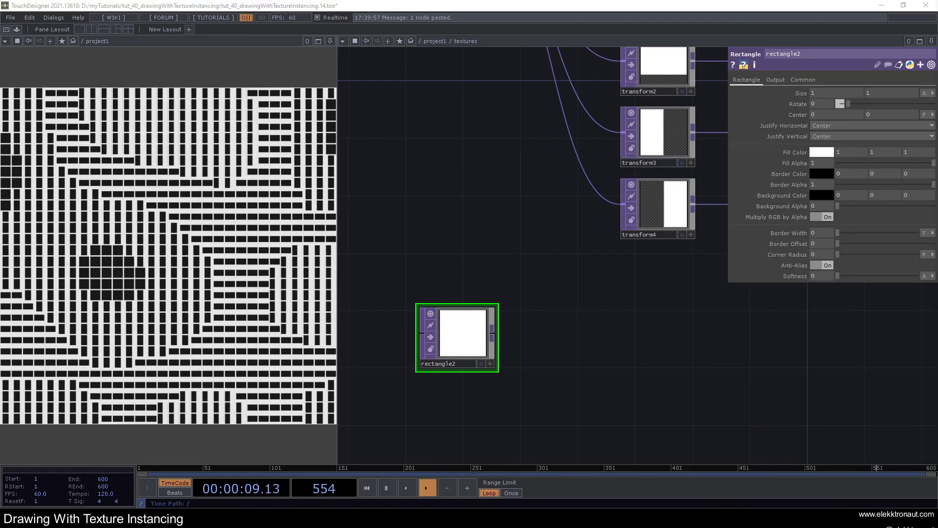
pyautogui.write('.1')
pyautogui.press('Return')
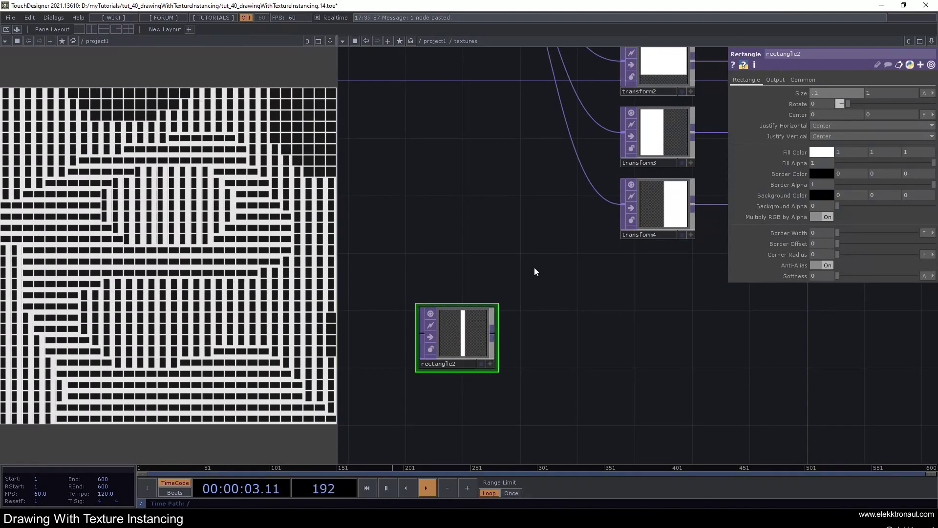
# Step: Add a Layout TOP after rectangle2 and set its Fit to Native Resolution
pyautogui.moveTo(535, 268); pyautogui.dragTo(528, 242)
pyautogui.rightClick(490, 312)
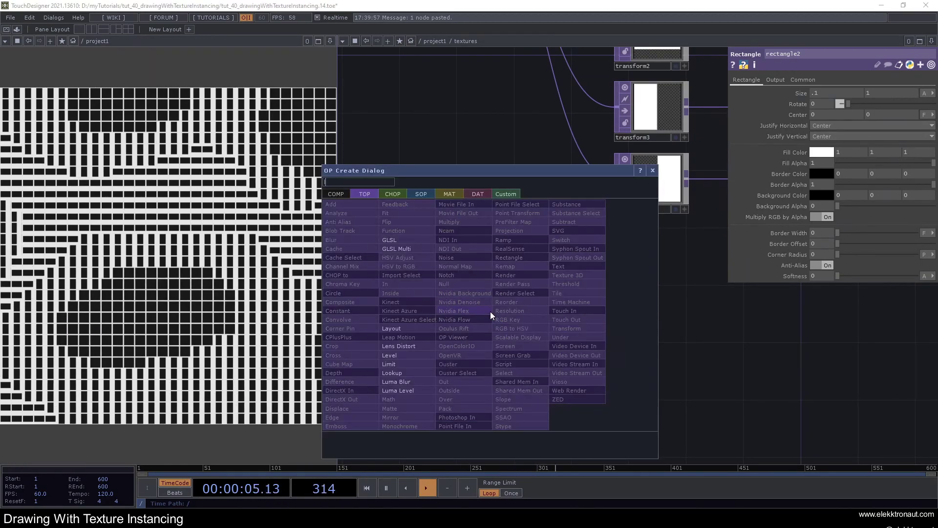
pyautogui.click(408, 329)
pyautogui.click(526, 318)
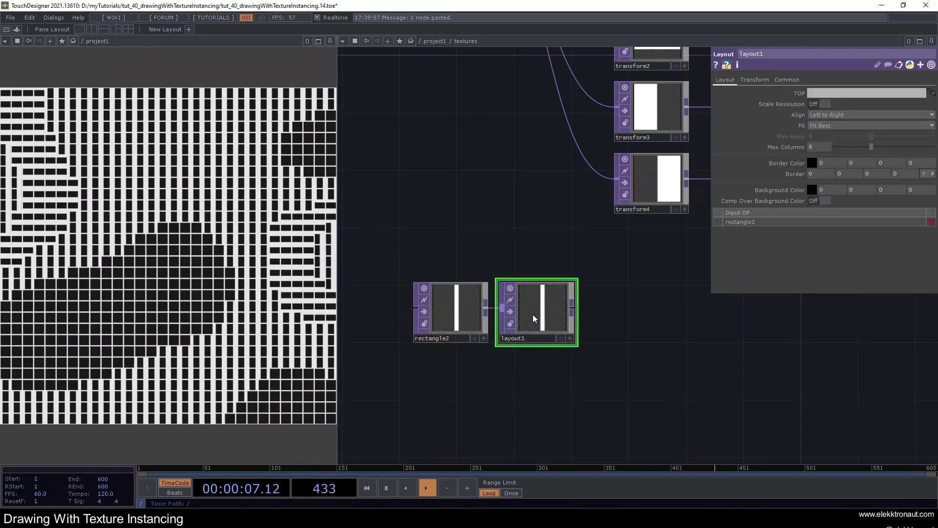
pyautogui.scroll(3, 449, 303)
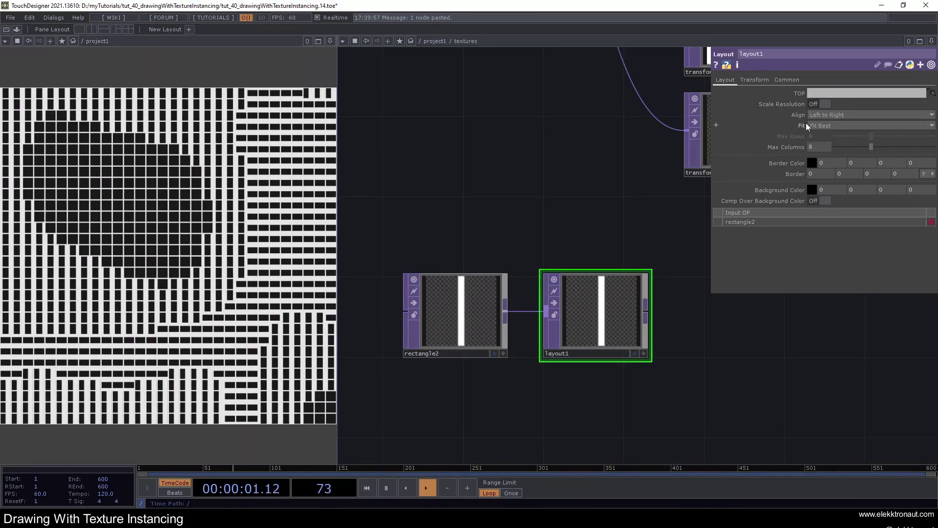
pyautogui.click(830, 126)
pyautogui.click(814, 172)
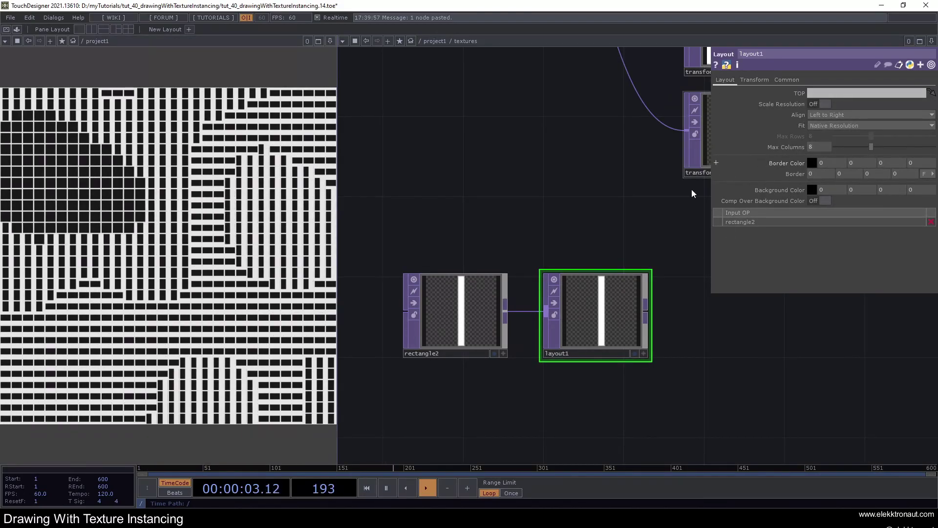
# Step: Wire rectangle2 into layout1 repeatedly until it has three inputs, and move rectangle2 closer to it
pyautogui.moveTo(484, 318); pyautogui.dragTo(545, 318)
pyautogui.moveTo(465, 317); pyautogui.dragTo(546, 315)
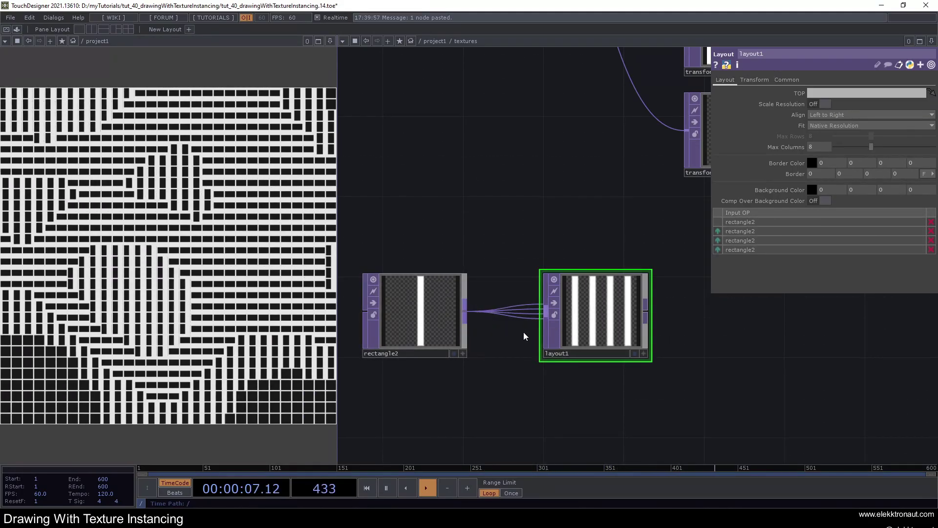
pyautogui.hotkey('ctrl', 'z')
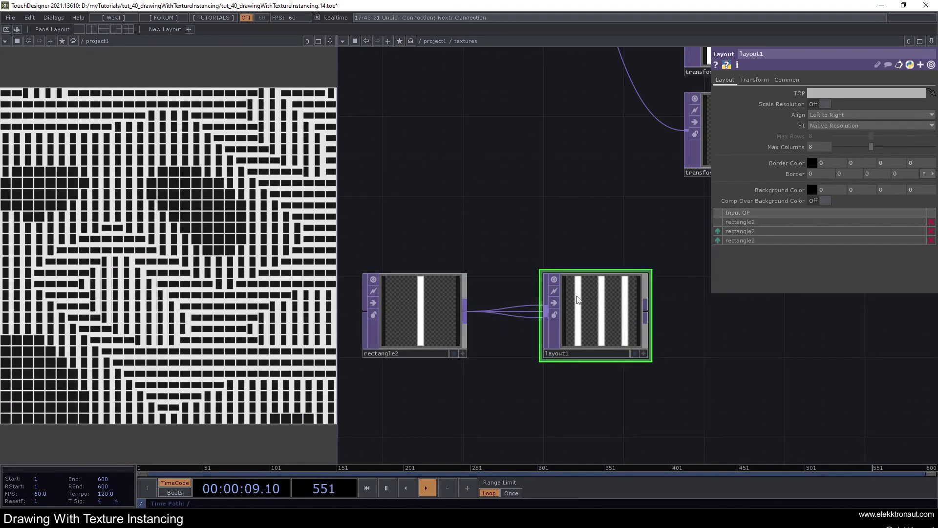
pyautogui.moveTo(401, 320); pyautogui.dragTo(440, 320)
pyautogui.scroll(-2, 520, 318)
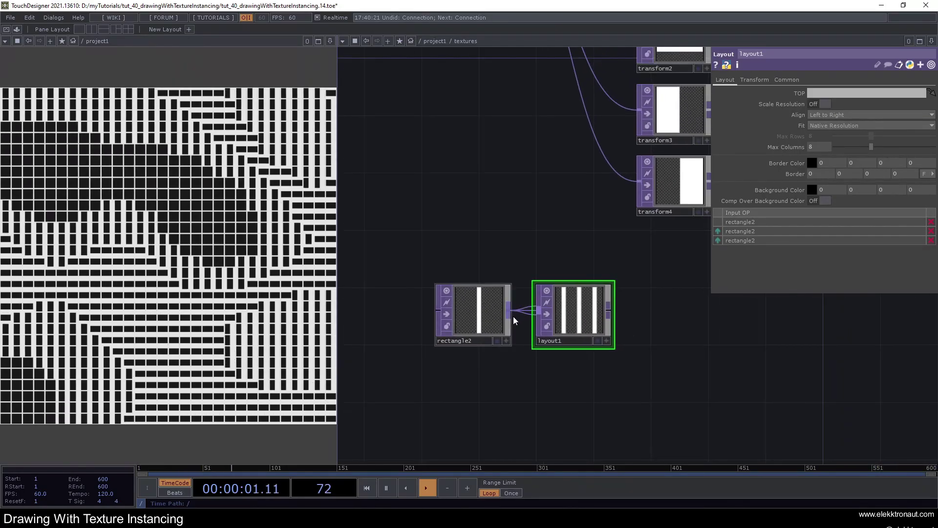
# Step: Try six rectangle2 connections into layout1, and undo the three extra ones
pyautogui.moveTo(509, 311); pyautogui.dragTo(538, 312)
pyautogui.hotkey('ctrl', 'z')
pyautogui.hotkey('ctrl', 'z')
pyautogui.hotkey('ctrl', 'z')
pyautogui.hotkey('ctrl', 'z')
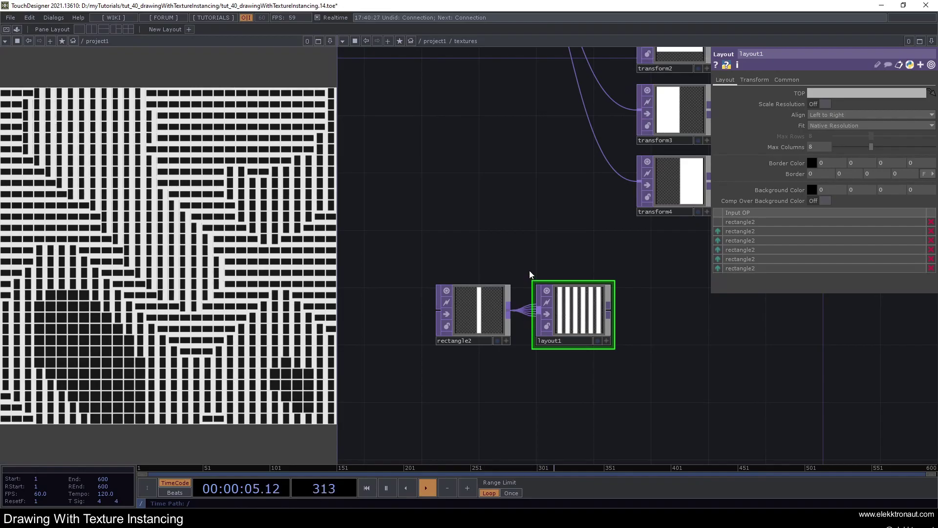
# Step: Examine layout1's node information and its Output Resolution setting
pyautogui.middleClick(574, 295)
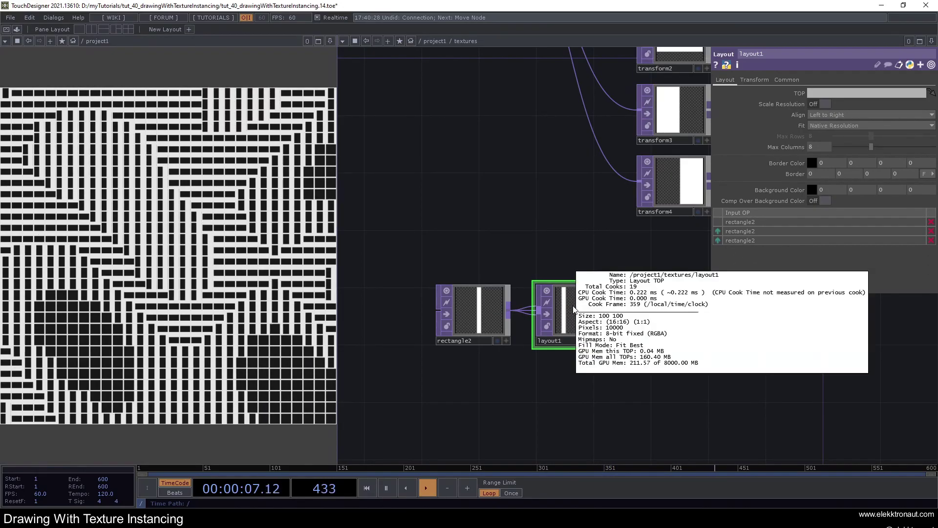
pyautogui.moveTo(563, 256); pyautogui.dragTo(536, 252)
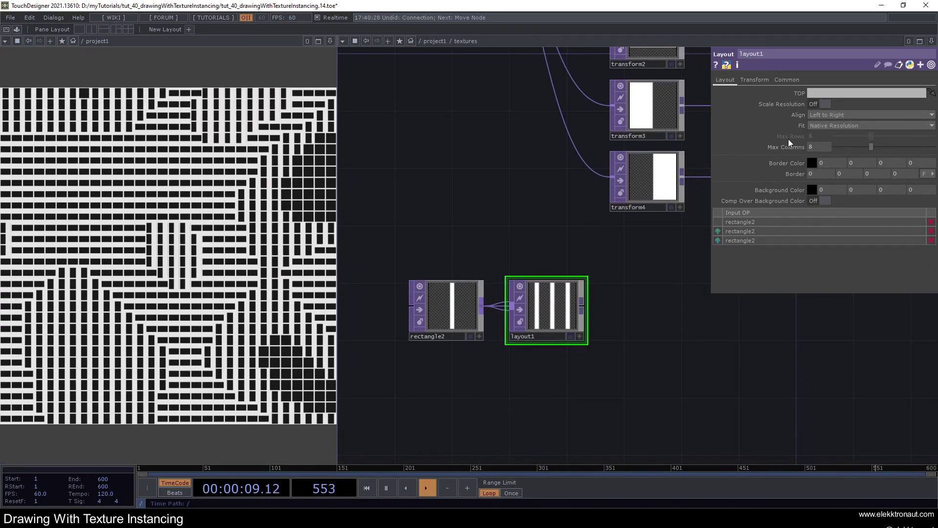
pyautogui.click(786, 79)
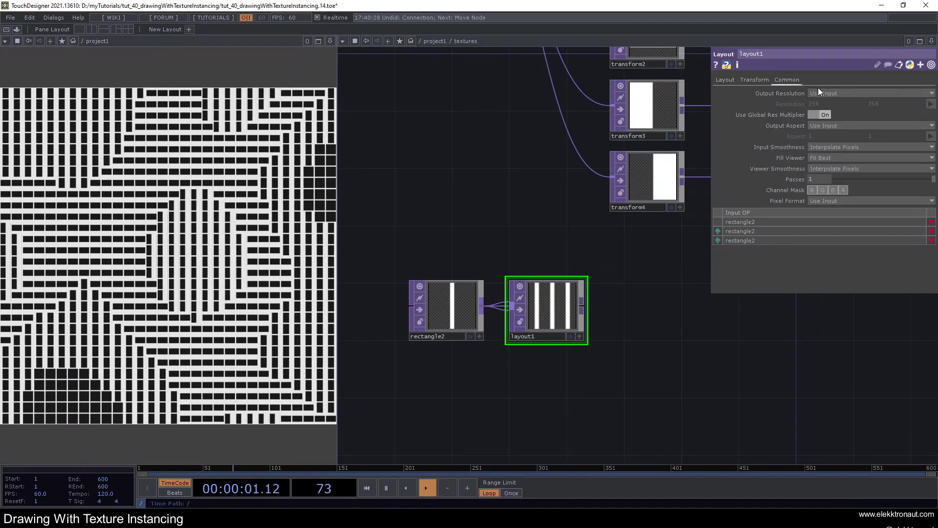
pyautogui.click(821, 93)
pyautogui.click(830, 92)
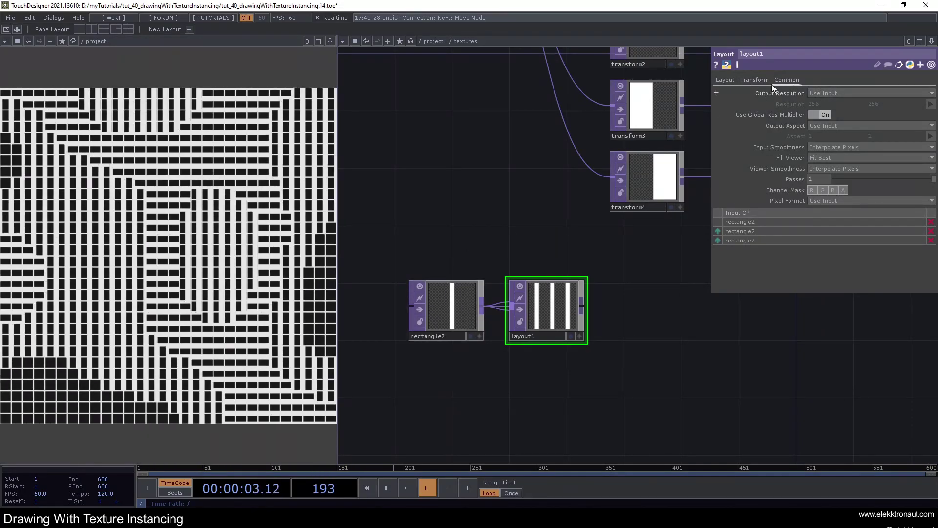
pyautogui.click(723, 80)
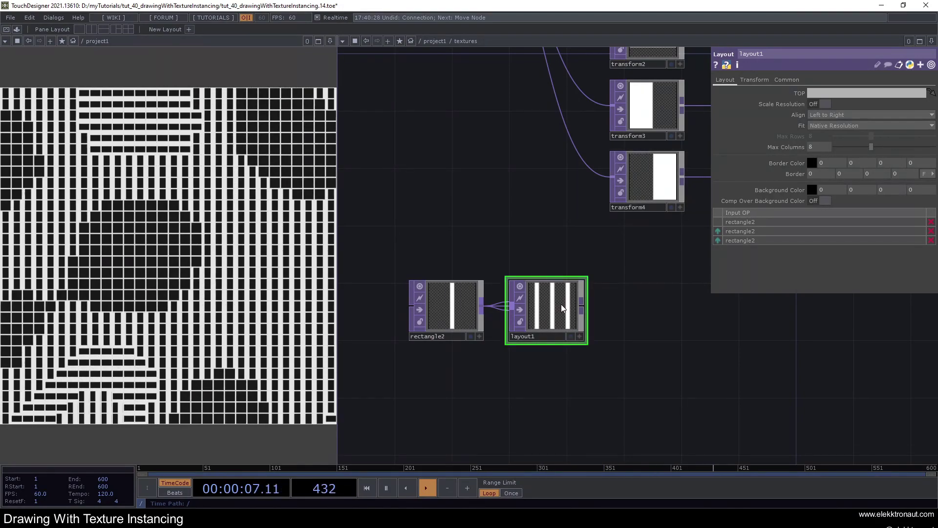
# Step: Duplicate the tex4 null, place the copy in line with layout1 and feed it from layout1
pyautogui.hotkey('ctrl', 'v')
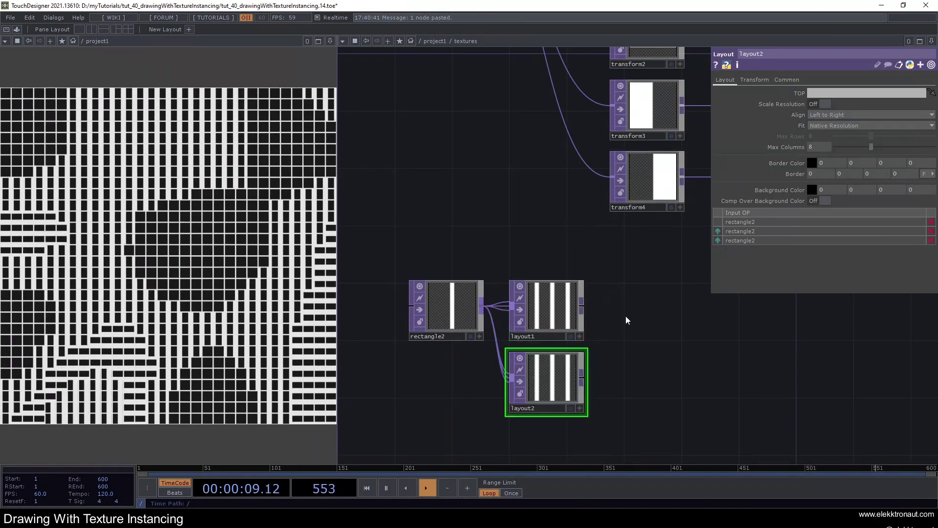
pyautogui.press('Delete')
pyautogui.moveTo(675, 382); pyautogui.dragTo(577, 397)
pyautogui.moveTo(576, 397); pyautogui.dragTo(659, 264, button='middle')
pyautogui.click(658, 263)
pyautogui.hotkey('ctrl', 'c')
pyautogui.hotkey('ctrl', 'v')
pyautogui.moveTo(657, 305); pyautogui.dragTo(657, 336)
pyautogui.click(655, 346)
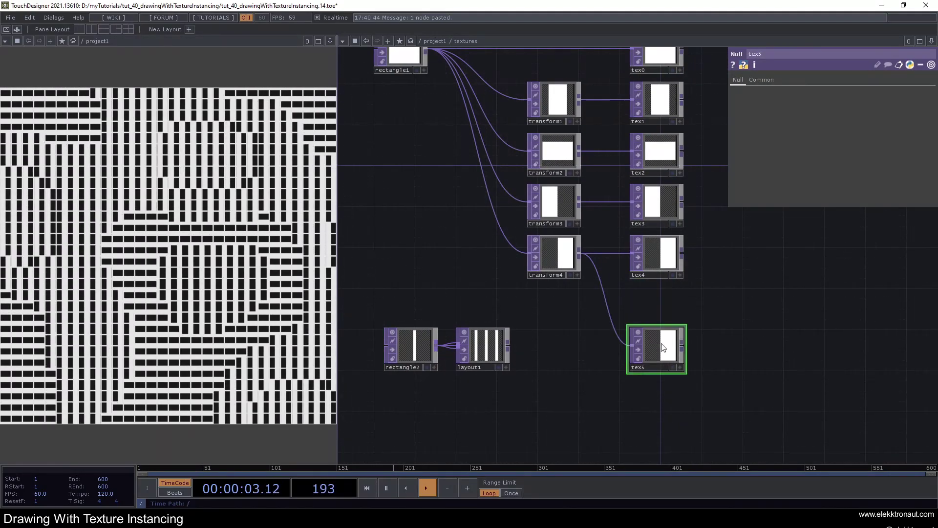
pyautogui.moveTo(508, 347); pyautogui.dragTo(633, 346)
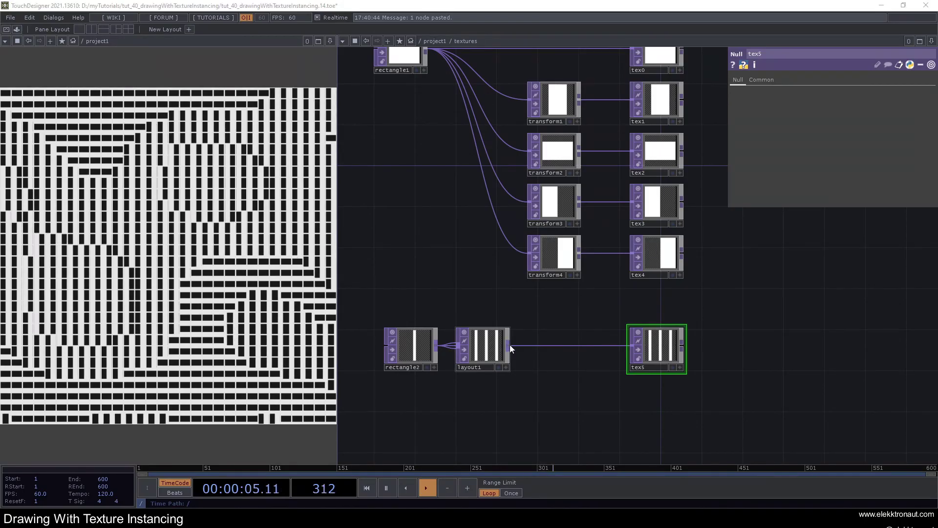
# Step: Branch a Transform TOP with Rotate 90 off layout1 and feed it into a duplicate of the tex5 null
pyautogui.rightClick(509, 344)
pyautogui.click(565, 335)
pyautogui.click(550, 414)
pyautogui.moveTo(645, 412); pyautogui.dragTo(600, 363)
pyautogui.click(595, 297)
pyautogui.hotkey('ctrl', 'c')
pyautogui.hotkey('ctrl', 'v')
pyautogui.click(522, 363)
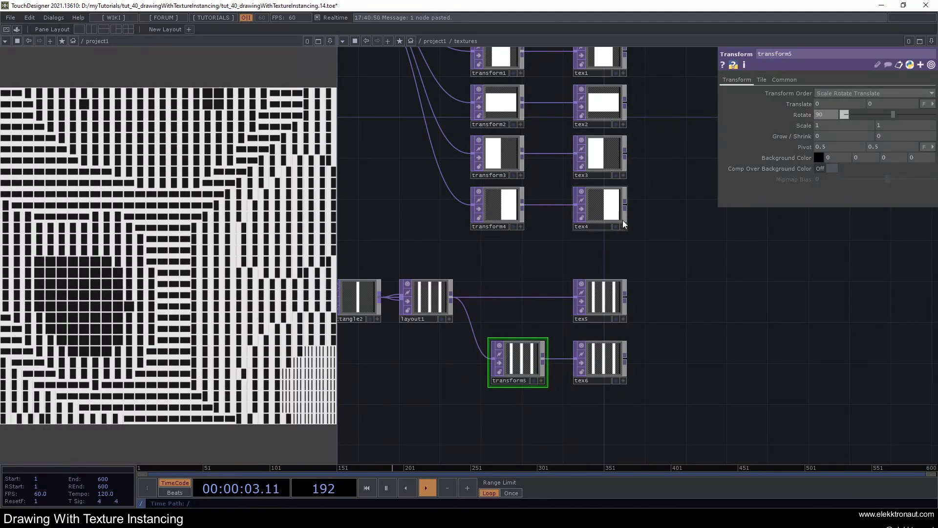
# Step: Duplicate the transform5 and tex6 pair, set the copied Transform's Rotate to 45 and keep only one copied pair
pyautogui.moveTo(640, 389); pyautogui.dragTo(651, 360)
pyautogui.moveTo(529, 332); pyautogui.dragTo(529, 325, button='right')
pyautogui.hotkey('ctrl', 'c')
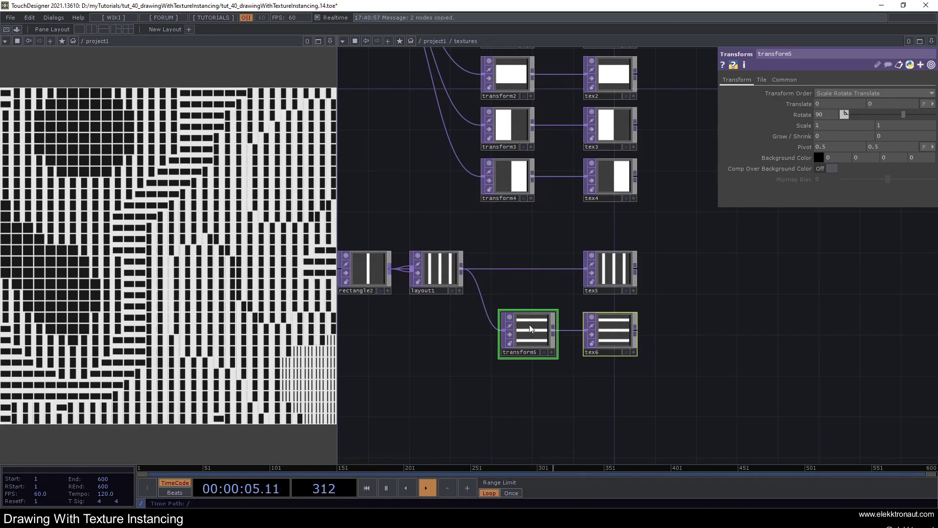
pyautogui.hotkey('ctrl', 'v')
pyautogui.hotkey('ctrl', 'v')
pyautogui.moveTo(688, 390); pyautogui.dragTo(663, 350)
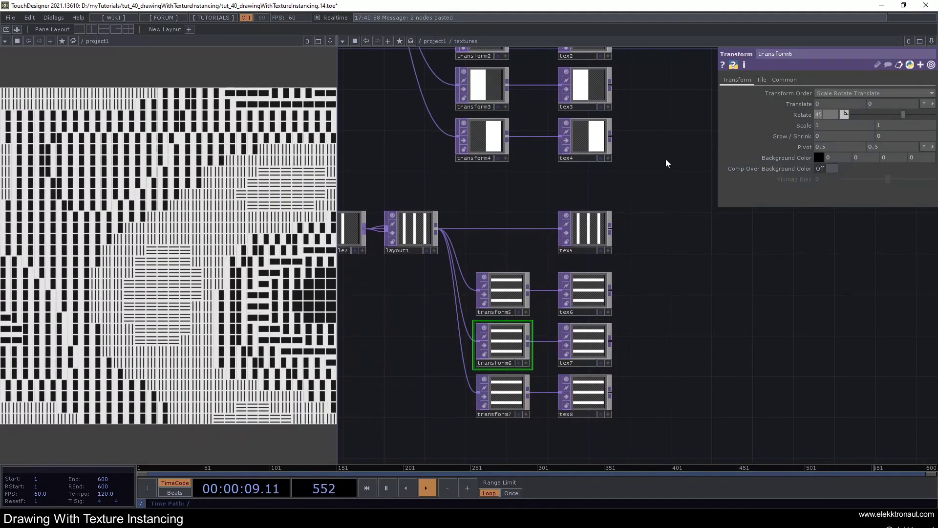
pyautogui.press('Delete')
pyautogui.click(518, 350)
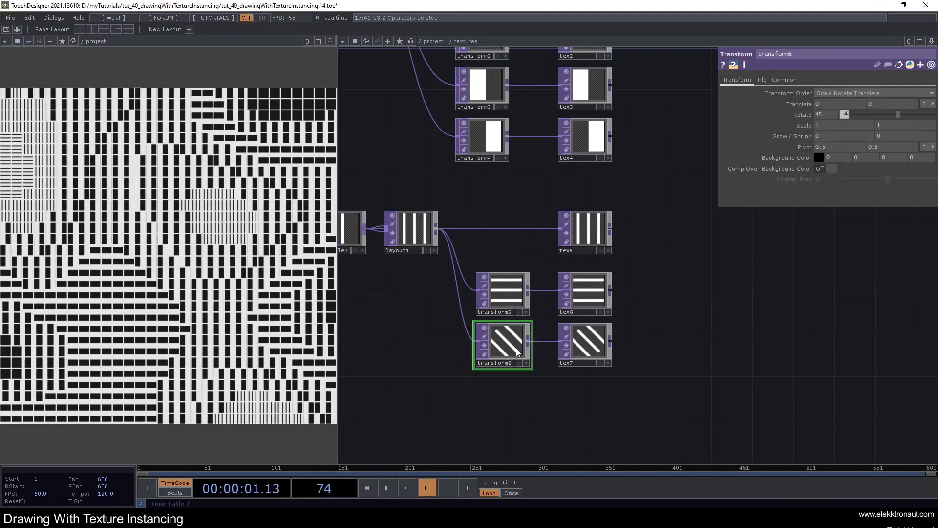
# Step: Set transform6's vertical Scale to 2 so the diagonal stripes fill the texture
pyautogui.click(881, 125)
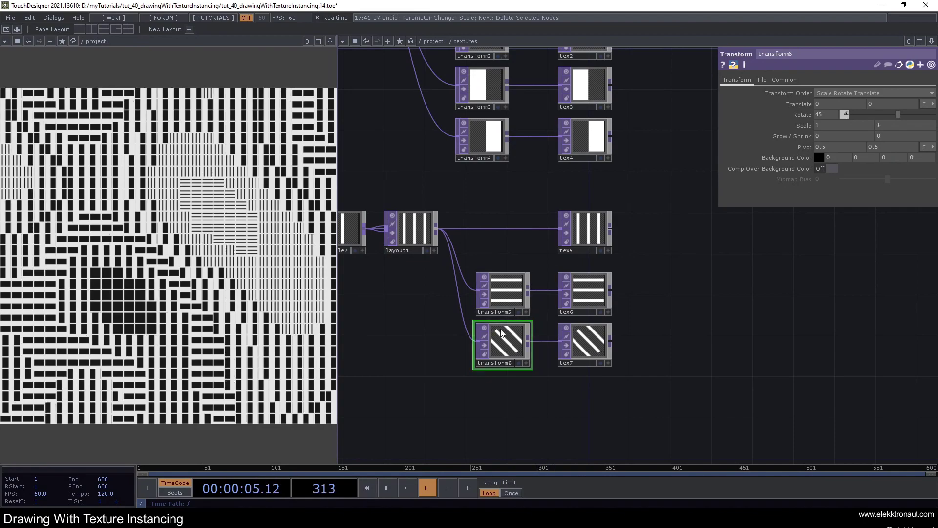
pyautogui.scroll(5, 500, 333)
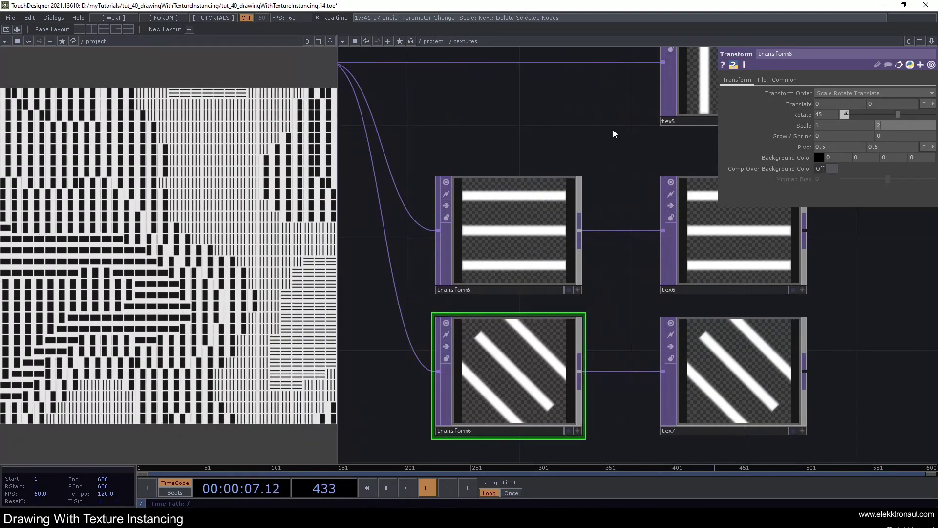
pyautogui.scroll(-5, 496, 183)
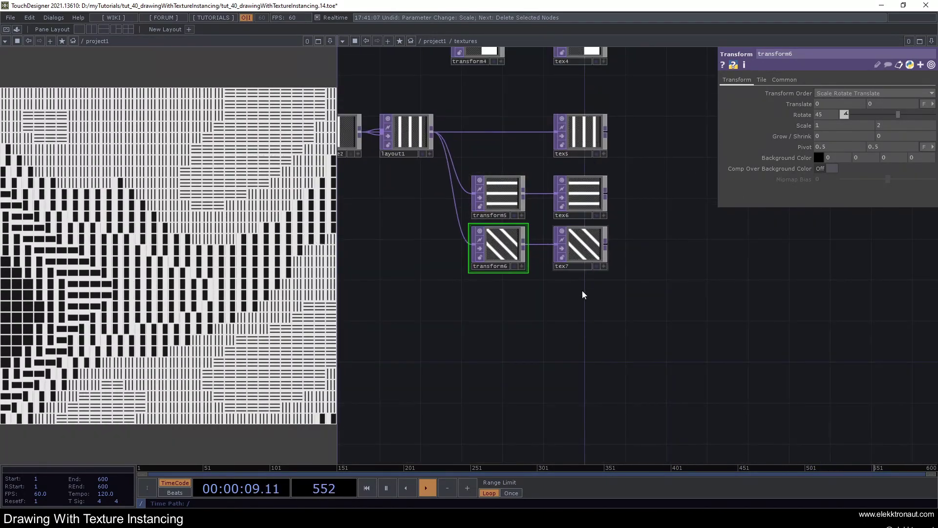
# Step: Duplicate the transform6 and tex7 pair and set the copied Transform's Rotate to -45
pyautogui.hotkey('ctrl', 'v')
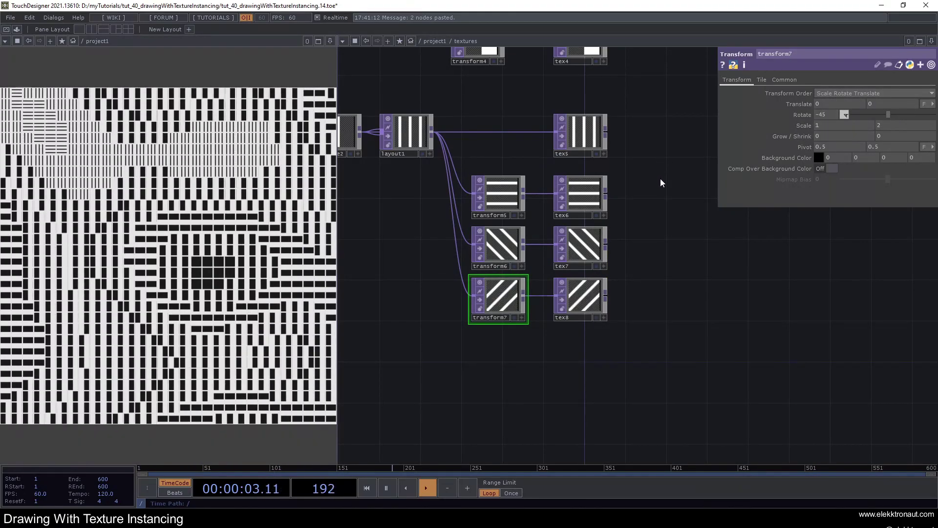
pyautogui.scroll(-1, 638, 204)
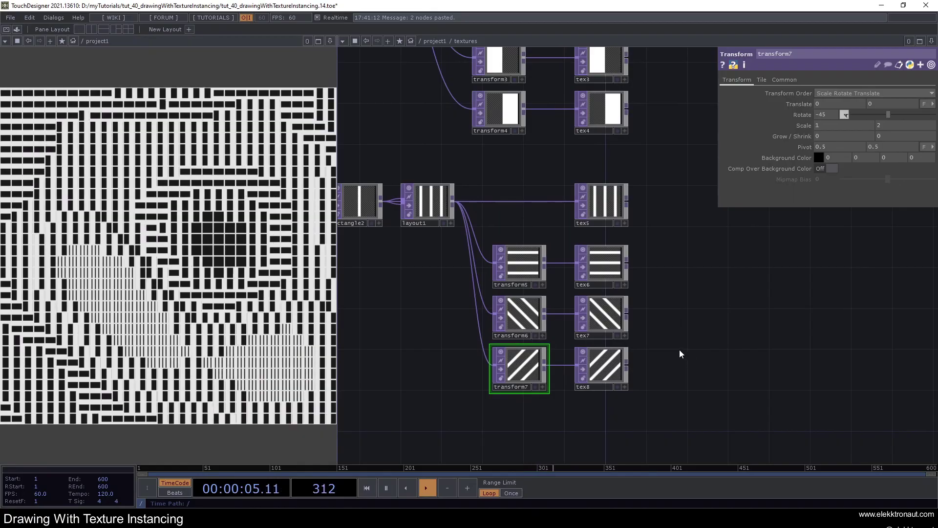
# Step: Duplicate the whole striped branch from rectangle2 through tex8 below it and delete the copied Layout TOP
pyautogui.scroll(-3, 675, 342)
pyautogui.moveTo(662, 328); pyautogui.dragTo(628, 302)
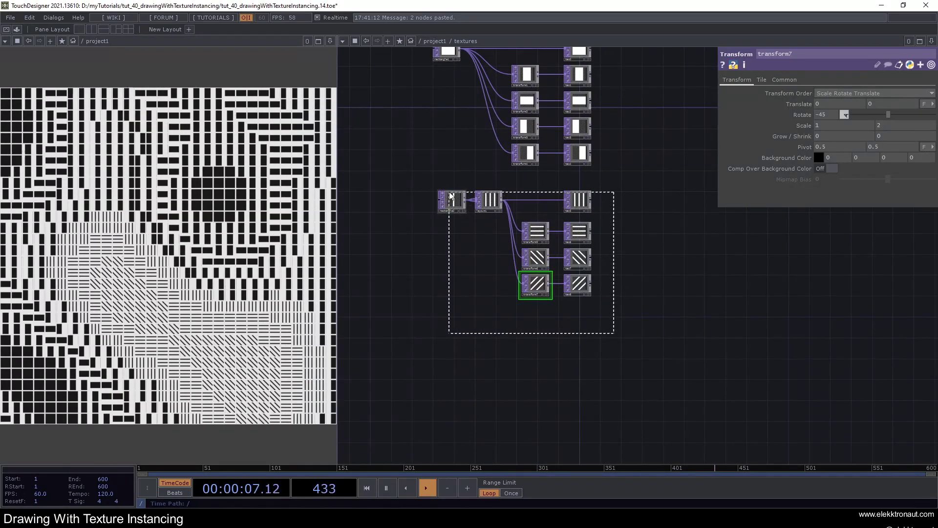
pyautogui.hotkey('ctrl', 'v')
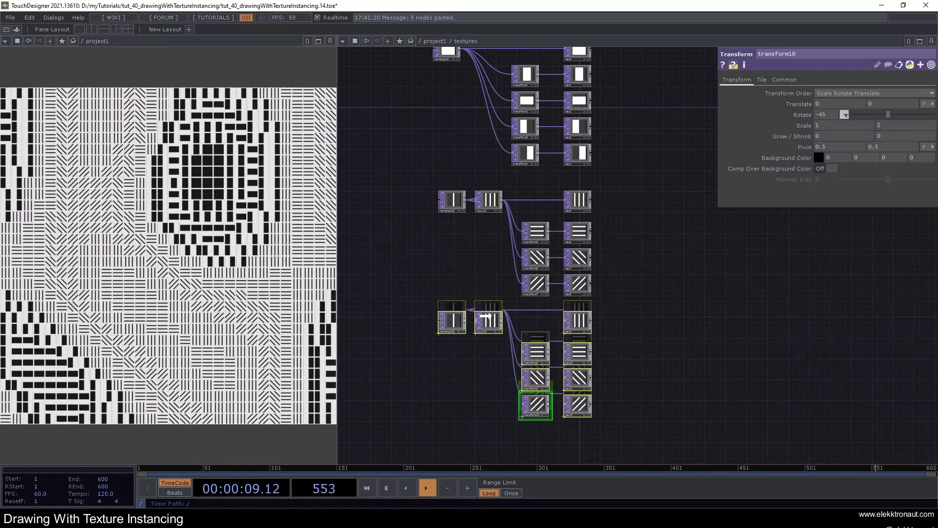
pyautogui.click(491, 326)
pyautogui.press('Delete')
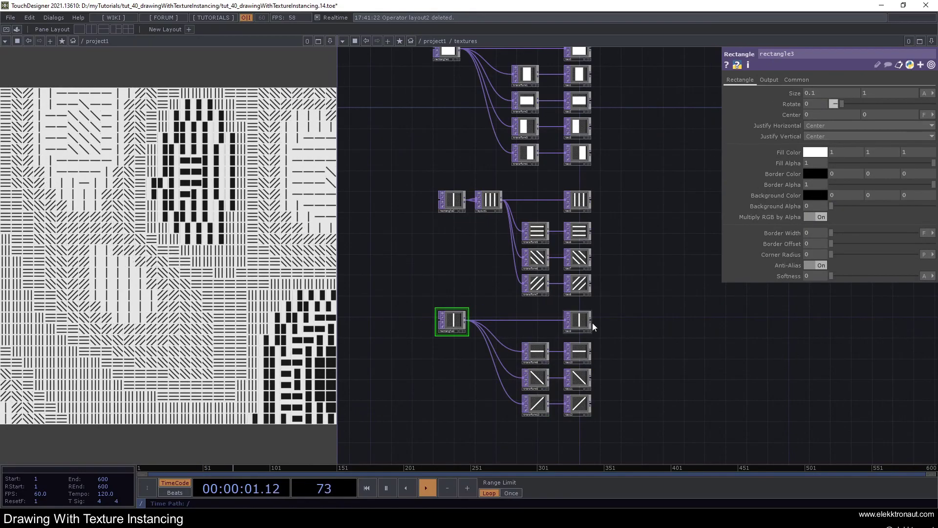
# Step: Leave the textures Base and check the expression that drives the To Range of math3
pyautogui.moveTo(629, 239); pyautogui.dragTo(601, 275)
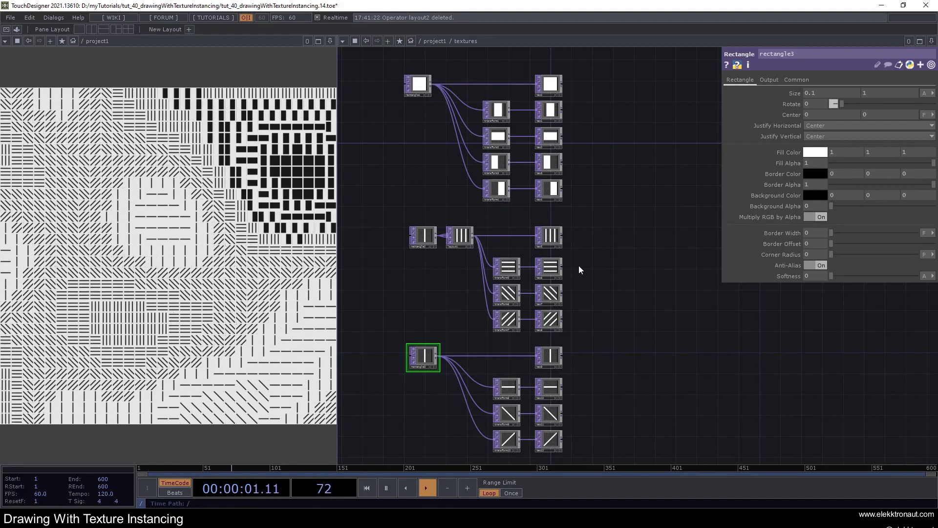
pyautogui.moveTo(577, 231); pyautogui.dragTo(557, 199)
pyautogui.scroll(3, 580, 389)
pyautogui.scroll(-3, 581, 388)
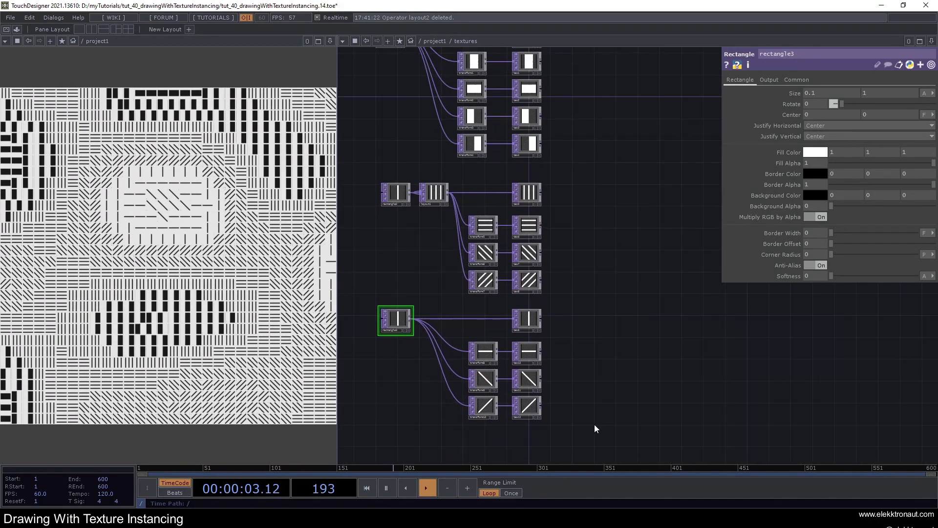
pyautogui.moveTo(595, 428); pyautogui.dragTo(541, 65, button='right')
pyautogui.scroll(-8, 568, 391)
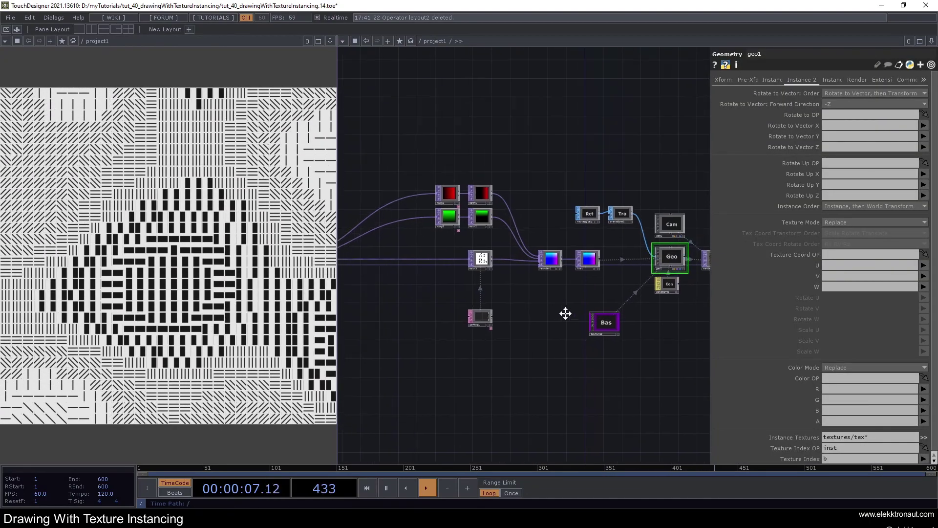
pyautogui.scroll(5, 476, 249)
pyautogui.click(499, 285)
pyautogui.click(793, 105)
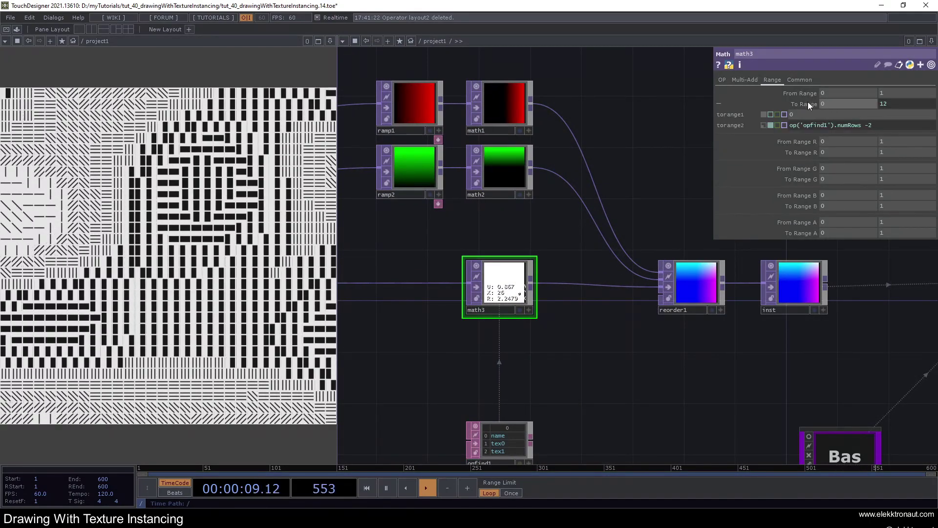
pyautogui.click(809, 104)
# Step: Move noise1 farther away from math3 and insert a Feedback TOP on the wire between them
pyautogui.moveTo(598, 360); pyautogui.dragTo(680, 297)
pyautogui.scroll(-5, 616, 255)
pyautogui.moveTo(679, 297); pyautogui.dragTo(881, 312, button='middle')
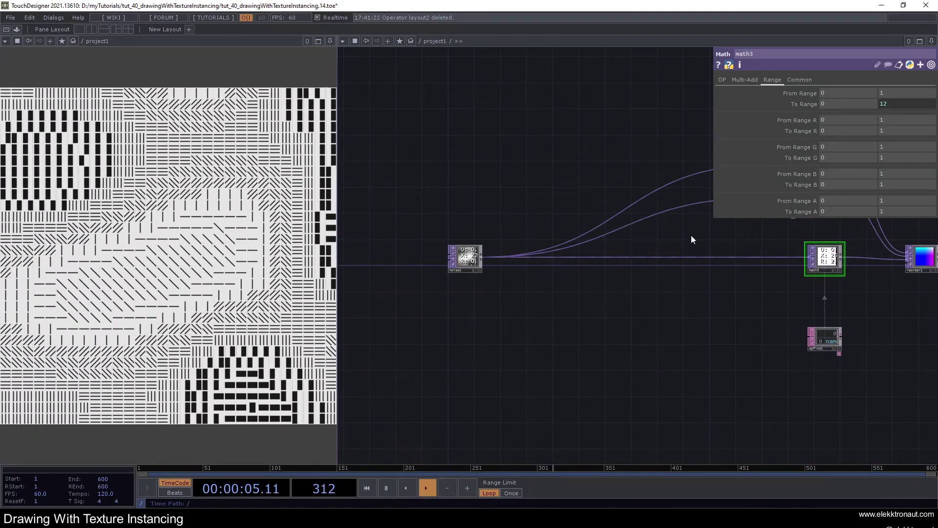
pyautogui.moveTo(624, 138); pyautogui.dragTo(563, 140)
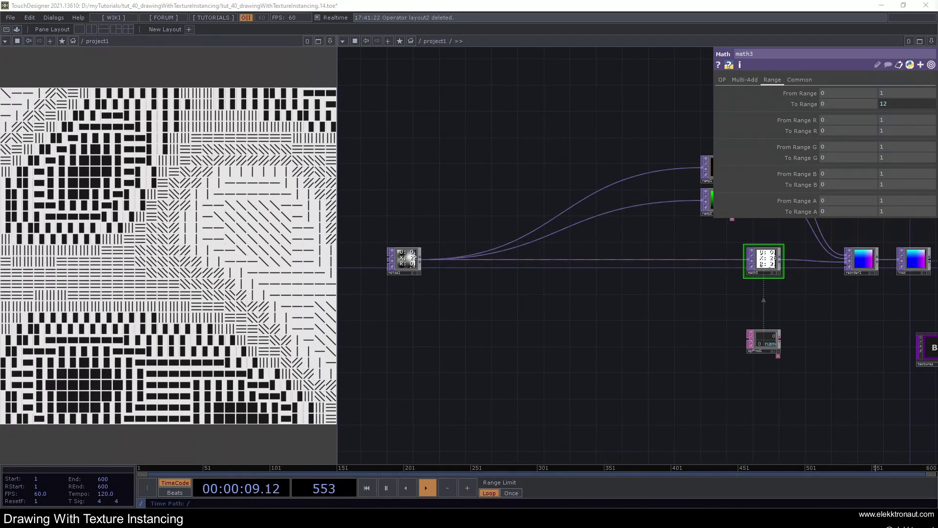
pyautogui.moveTo(421, 268); pyautogui.dragTo(395, 268)
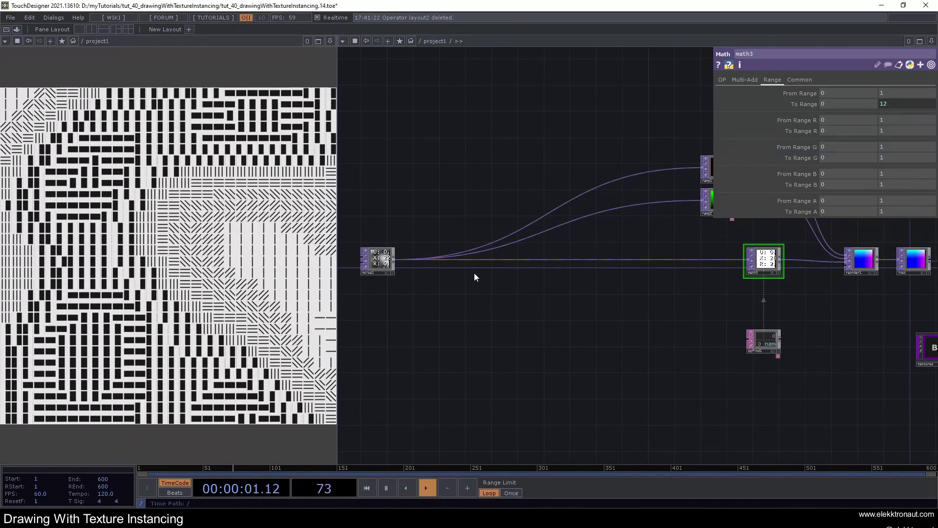
pyautogui.moveTo(547, 274); pyautogui.dragTo(611, 286)
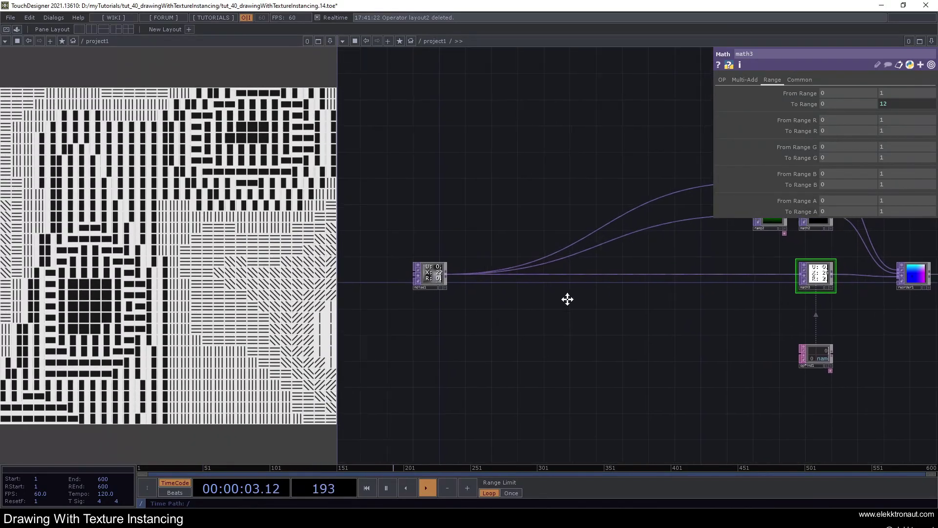
pyautogui.rightClick(543, 279)
pyautogui.click(551, 275)
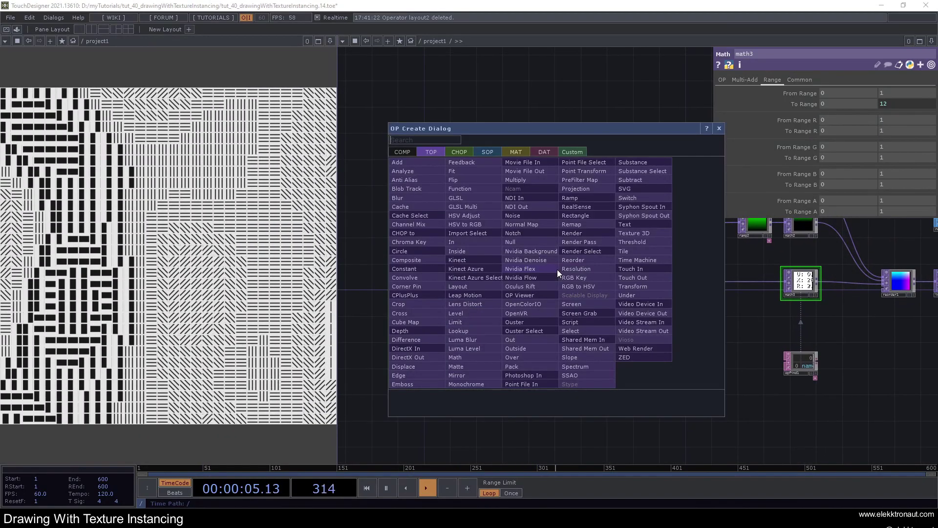
pyautogui.write('fe')
pyautogui.click(476, 164)
pyautogui.click(546, 272)
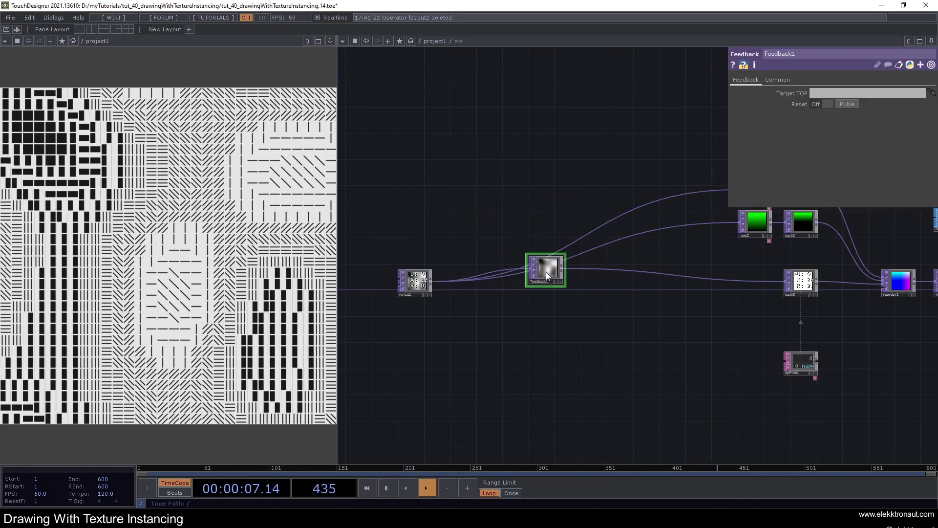
# Step: Insert a Composite TOP on the wire directly after feedback1
pyautogui.scroll(4, 546, 272)
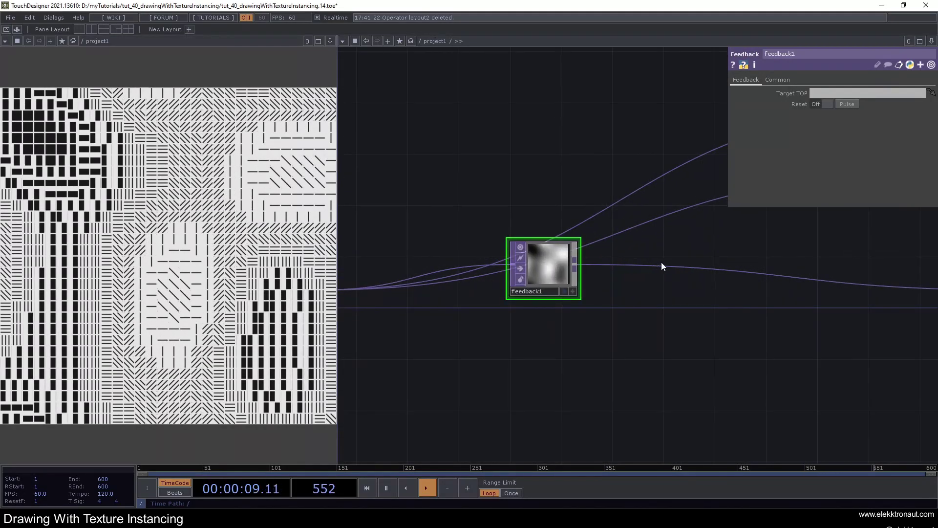
pyautogui.rightClick(615, 262)
pyautogui.click(626, 253)
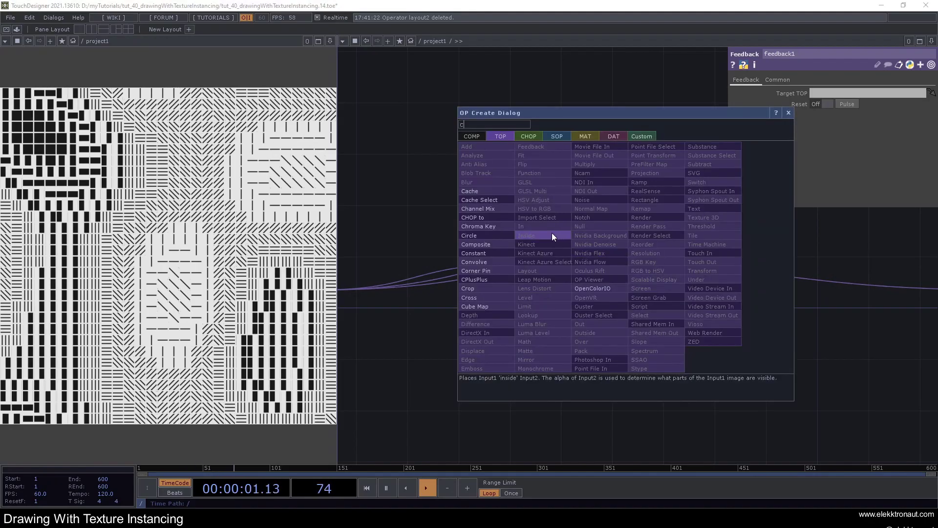
pyautogui.write('c')
pyautogui.click(493, 245)
pyautogui.click(640, 273)
# Step: Insert a Blur TOP on the wire directly after comp1
pyautogui.rightClick(700, 262)
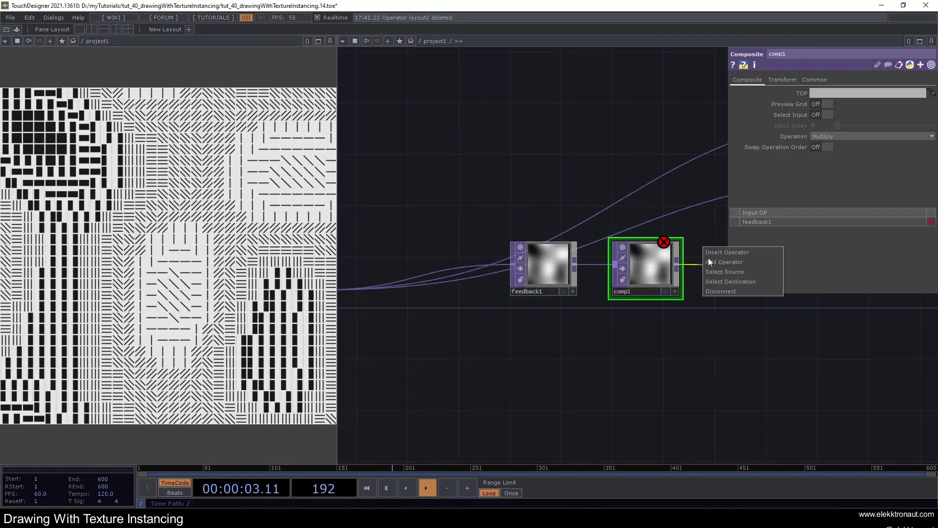
pyautogui.click(700, 236)
pyautogui.moveTo(702, 233); pyautogui.dragTo(644, 242)
pyautogui.rightClick(652, 272)
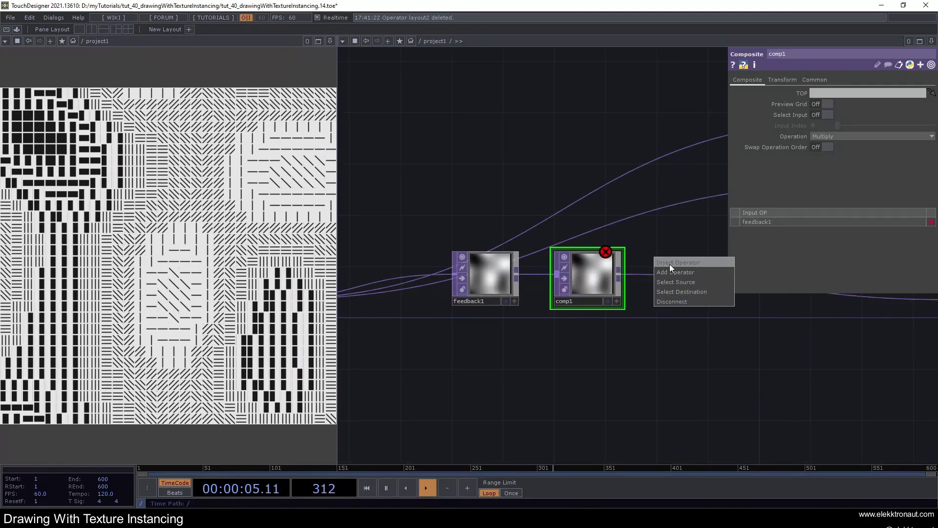
pyautogui.click(670, 264)
pyautogui.write('b')
pyautogui.click(526, 193)
pyautogui.click(674, 280)
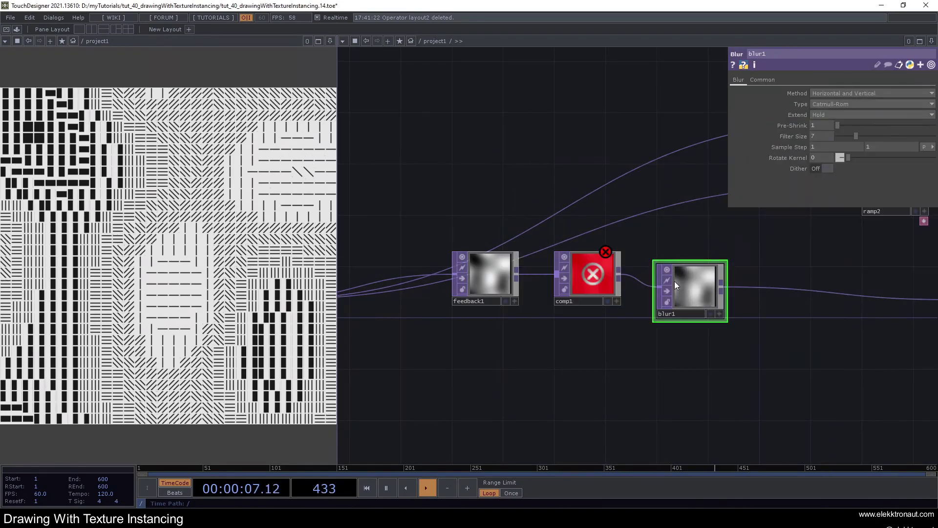
# Step: Insert a Displace TOP on the wire between blur1 and math3
pyautogui.scroll(-4, 682, 276)
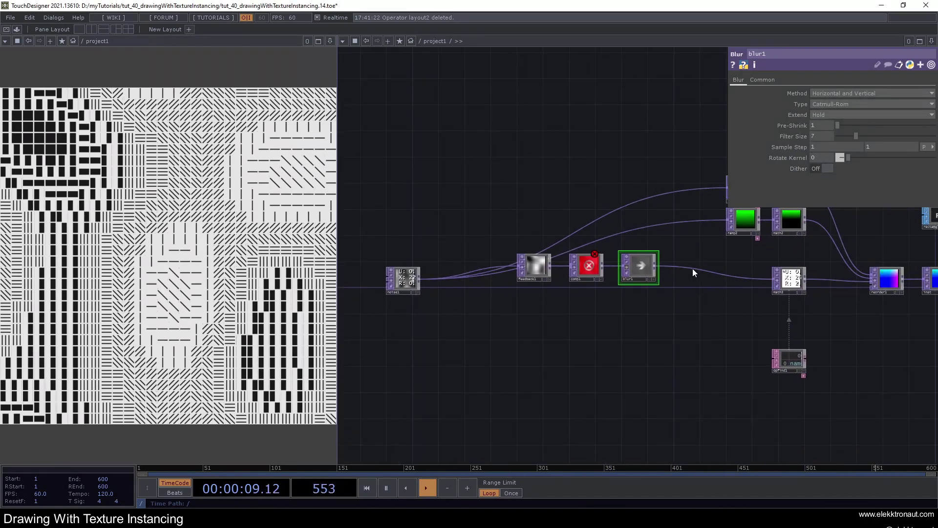
pyautogui.click(691, 257)
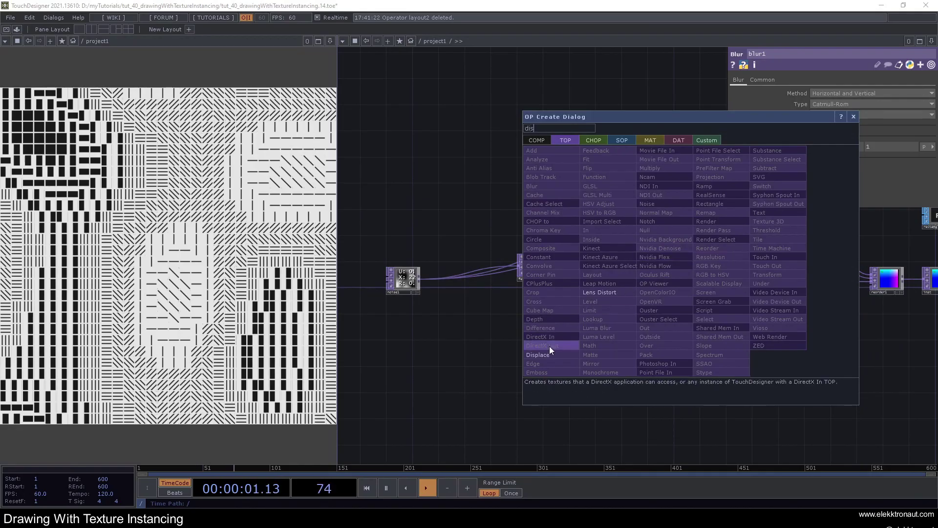
pyautogui.click(549, 347)
pyautogui.click(689, 283)
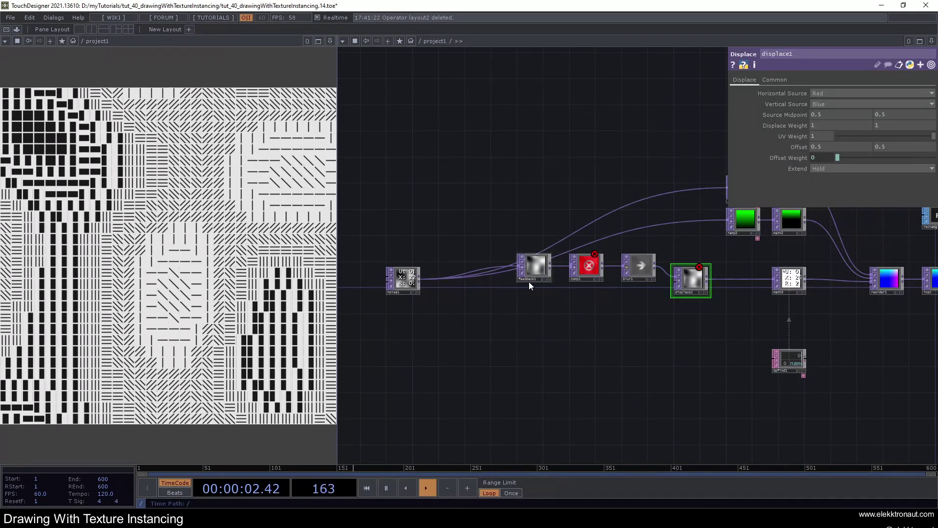
# Step: Branch a Slope TOP off noise1 below feedback1 and wire it into the second input of displace1
pyautogui.rightClick(419, 279)
pyautogui.write('slo')
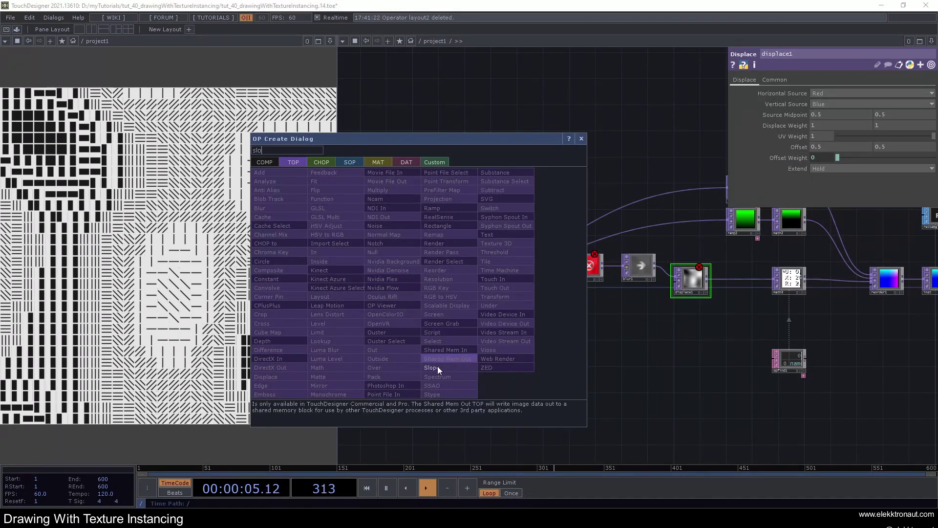
pyautogui.click(438, 366)
pyautogui.click(534, 300)
pyautogui.scroll(5, 681, 250)
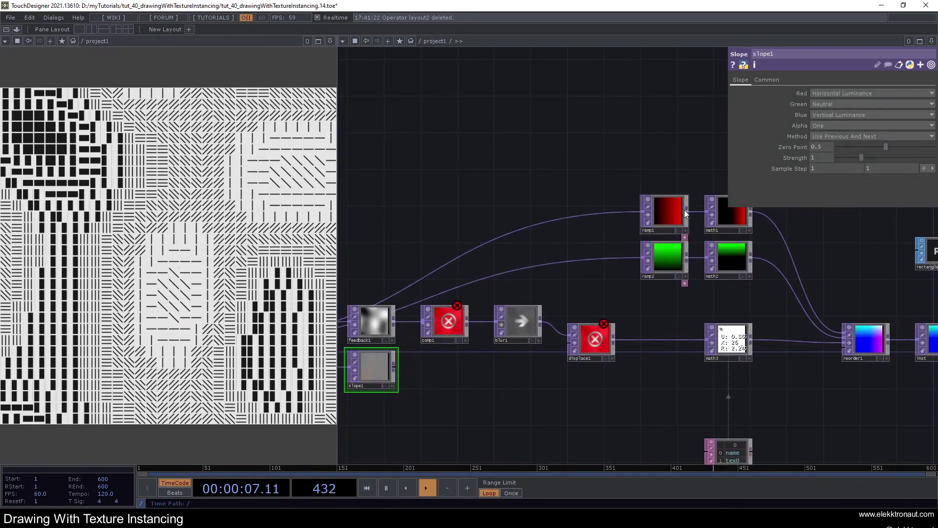
pyautogui.moveTo(685, 210); pyautogui.dragTo(637, 253)
pyautogui.moveTo(518, 274); pyautogui.dragTo(662, 247)
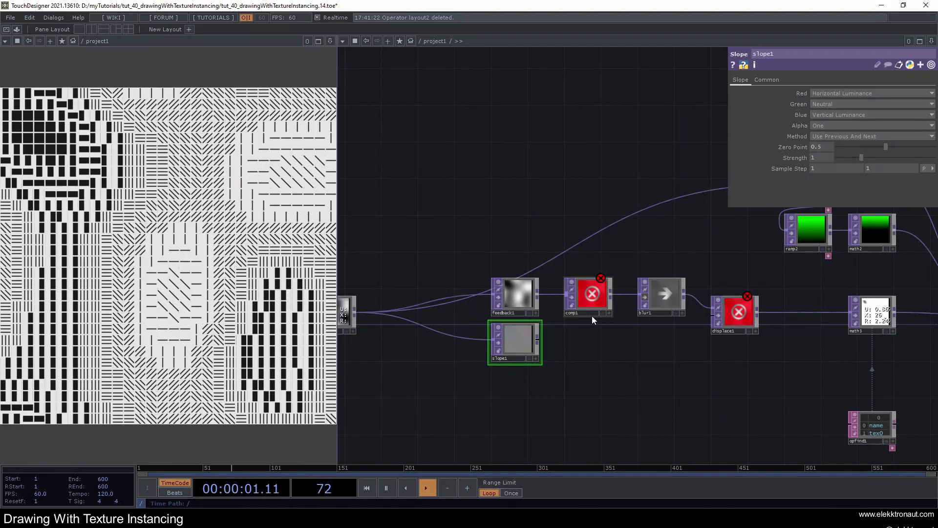
pyautogui.moveTo(522, 333); pyautogui.dragTo(521, 360)
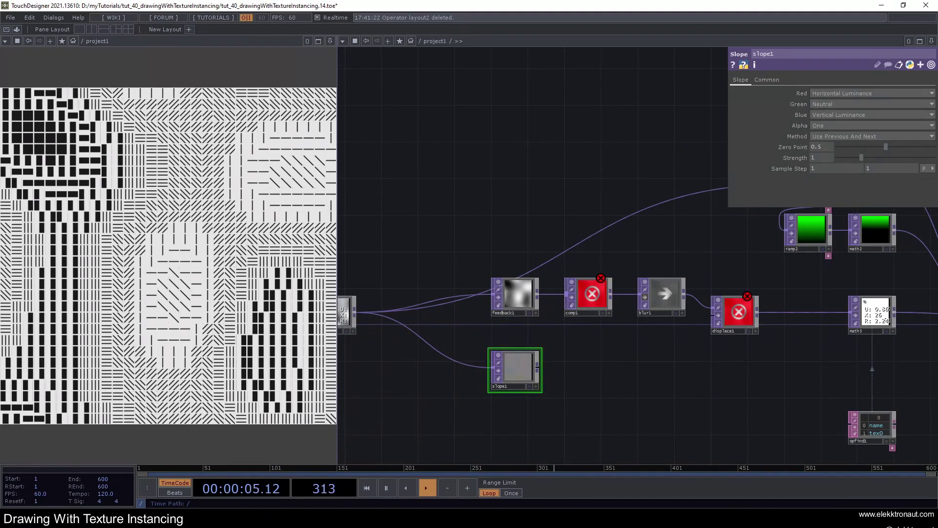
pyautogui.moveTo(718, 313); pyautogui.dragTo(717, 315)
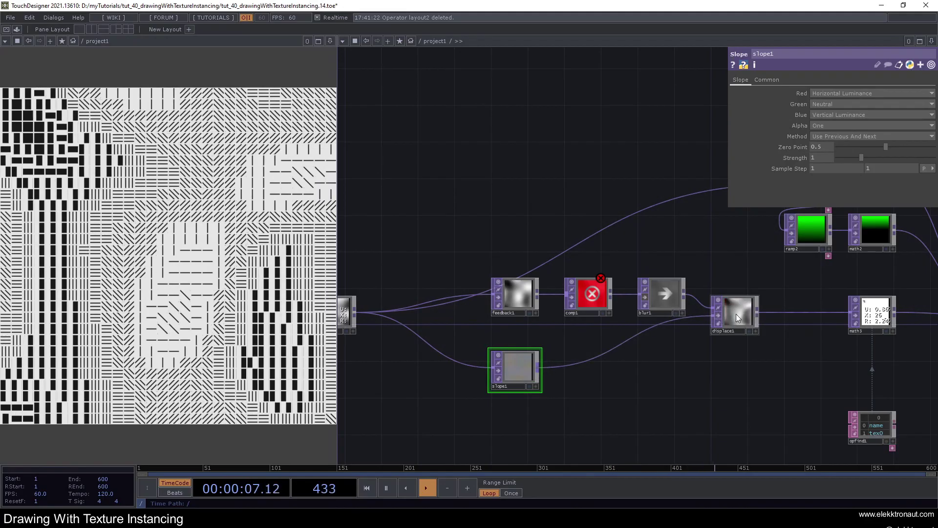
# Step: Set both Displace Weight values of displace1 to .1 and make displace1 the Target TOP of feedback1
pyautogui.click(736, 314)
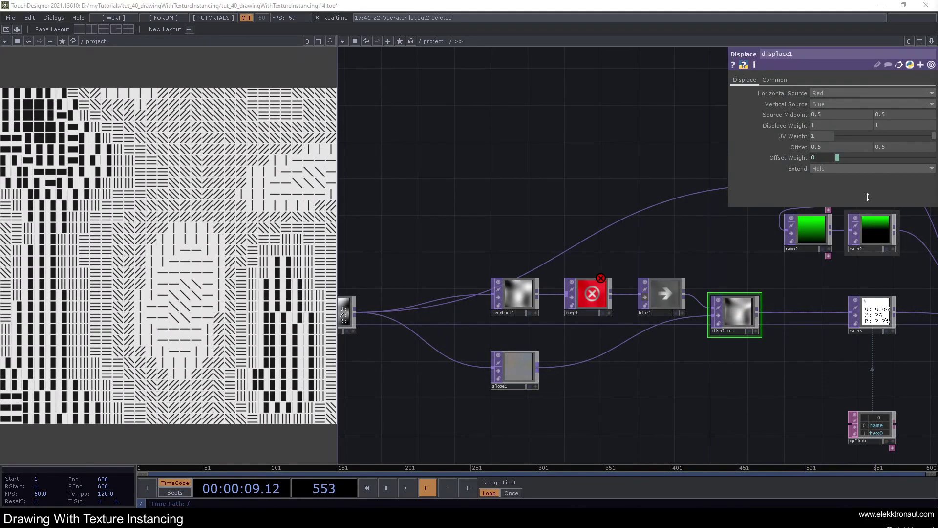
pyautogui.click(826, 124)
pyautogui.write('.1')
pyautogui.press('Tab')
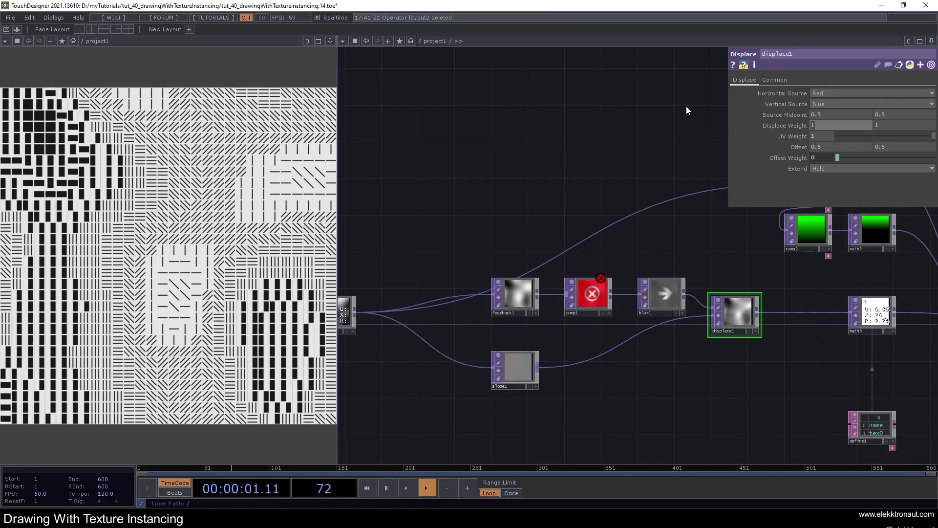
pyautogui.write('.1')
pyautogui.press('Return')
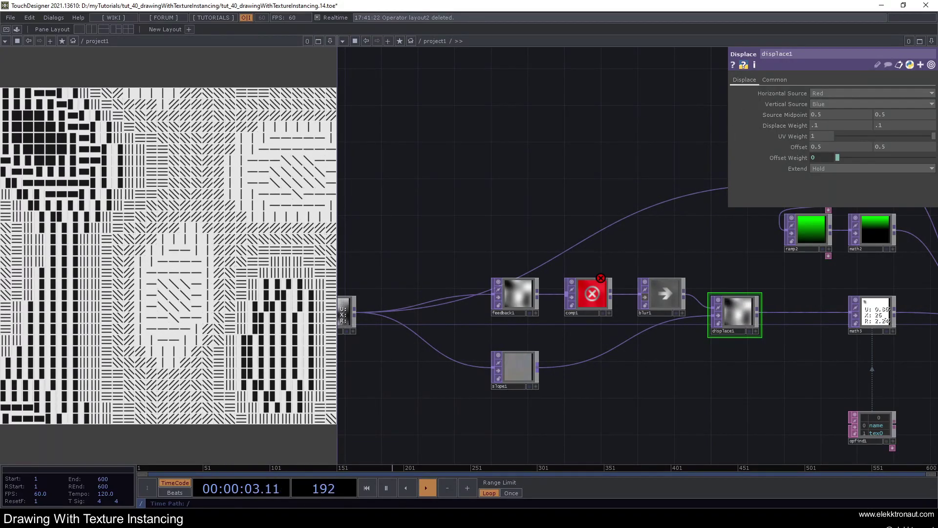
pyautogui.moveTo(728, 318); pyautogui.dragTo(514, 296)
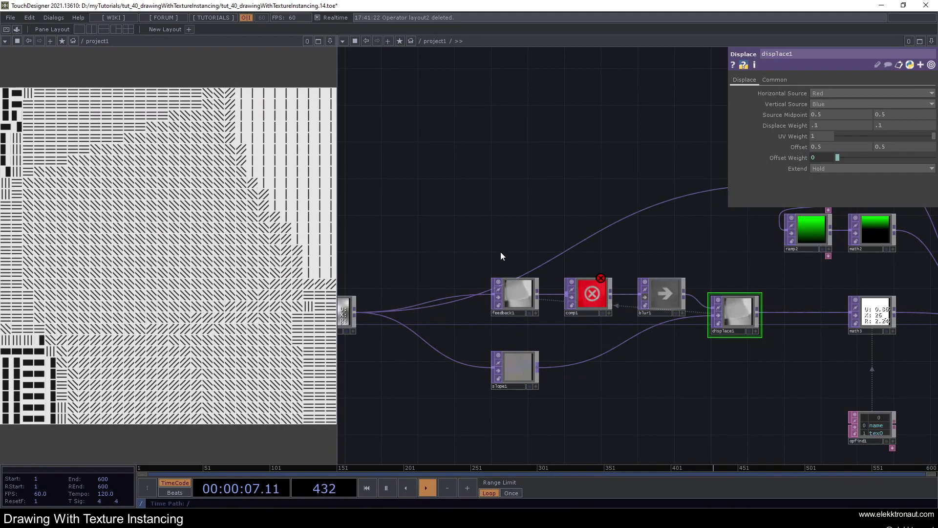
# Step: Add a Keyboard In CHOP above feedback1 and link its k1 channel to feedback1's Reset Pulse
pyautogui.press('Tab')
pyautogui.write('k')
pyautogui.click(402, 129)
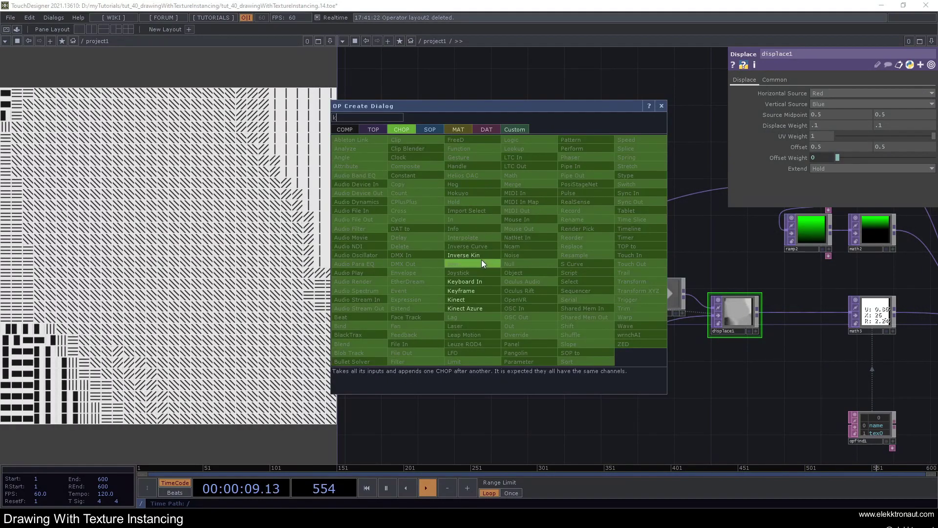
pyautogui.click(466, 282)
pyautogui.click(491, 241)
pyautogui.click(510, 277)
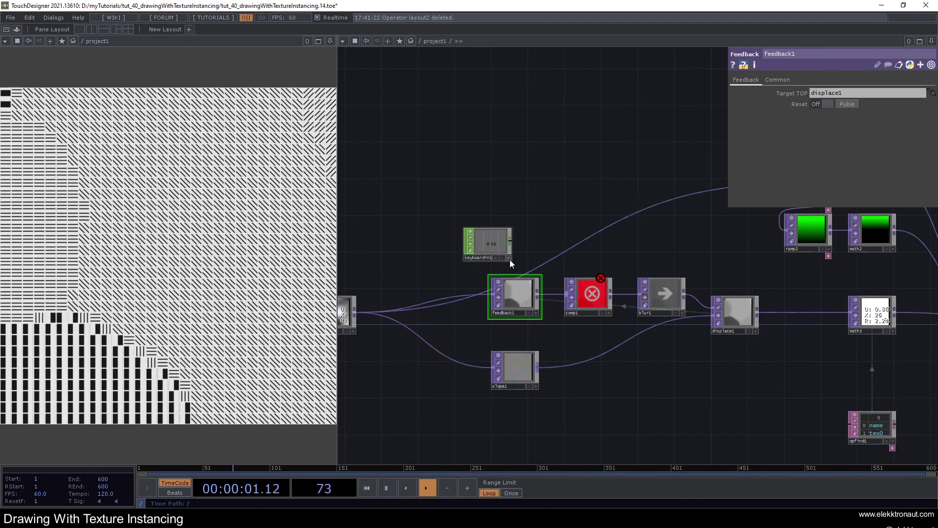
pyautogui.click(508, 258)
pyautogui.moveTo(490, 243); pyautogui.dragTo(840, 109)
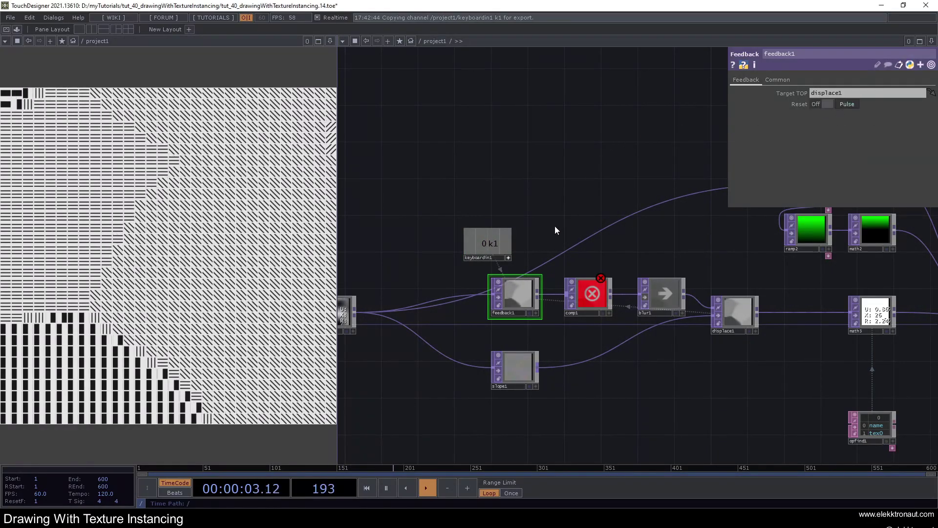
pyautogui.click(509, 257)
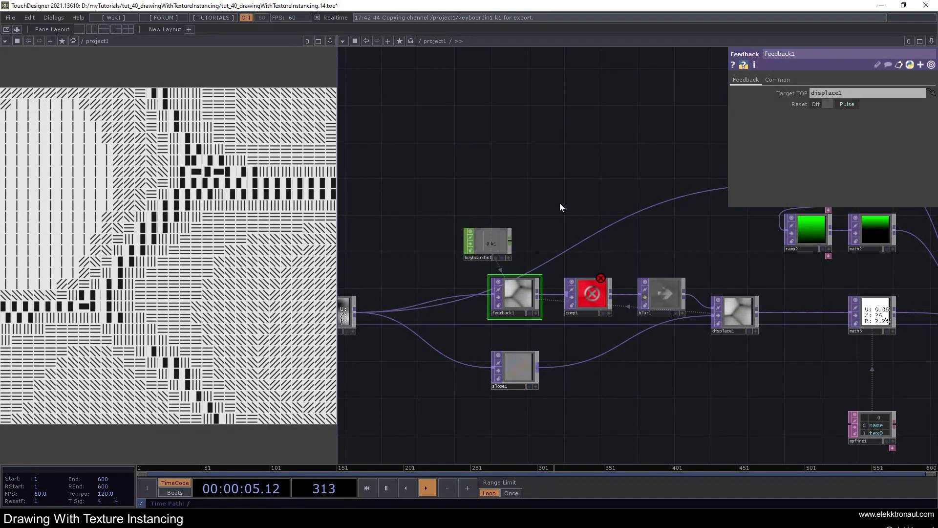
# Step: Wire noise1 into comp1 as a second input after feedback1 and set comp1's Operation to Pinlight
pyautogui.click(528, 361)
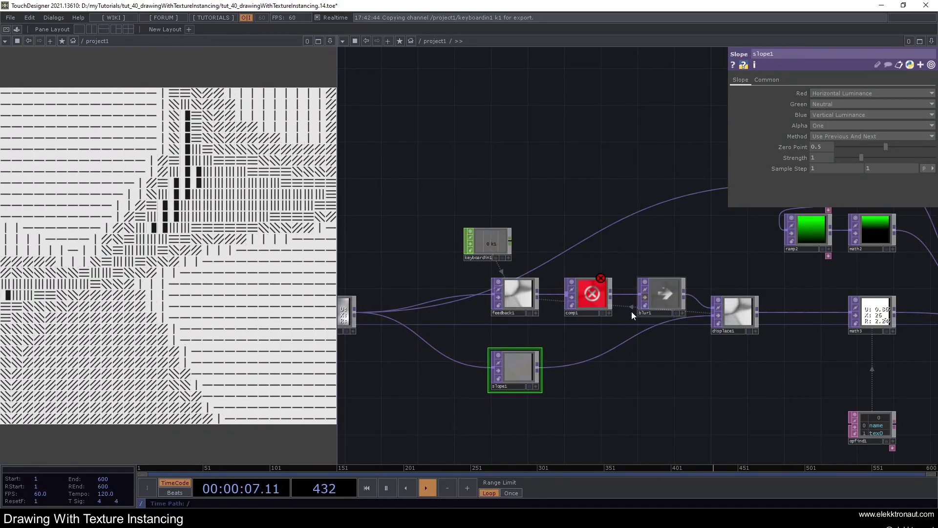
pyautogui.moveTo(629, 332); pyautogui.dragTo(760, 326)
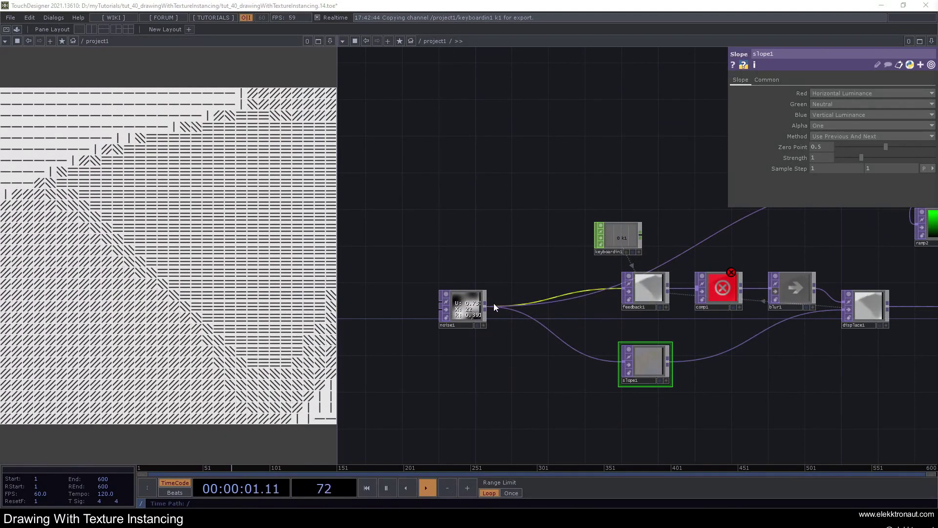
pyautogui.moveTo(485, 306); pyautogui.dragTo(698, 299)
pyautogui.click(716, 289)
pyautogui.moveTo(626, 193); pyautogui.dragTo(534, 179)
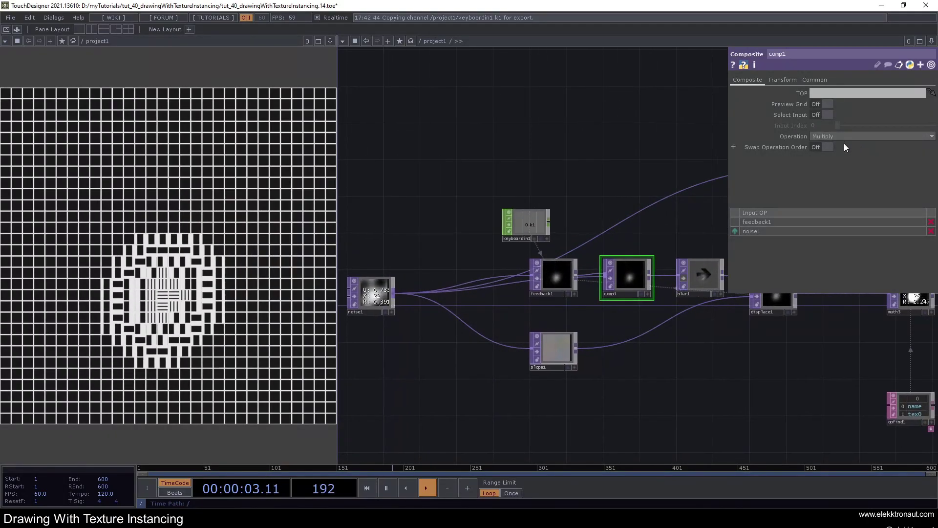
pyautogui.click(874, 137)
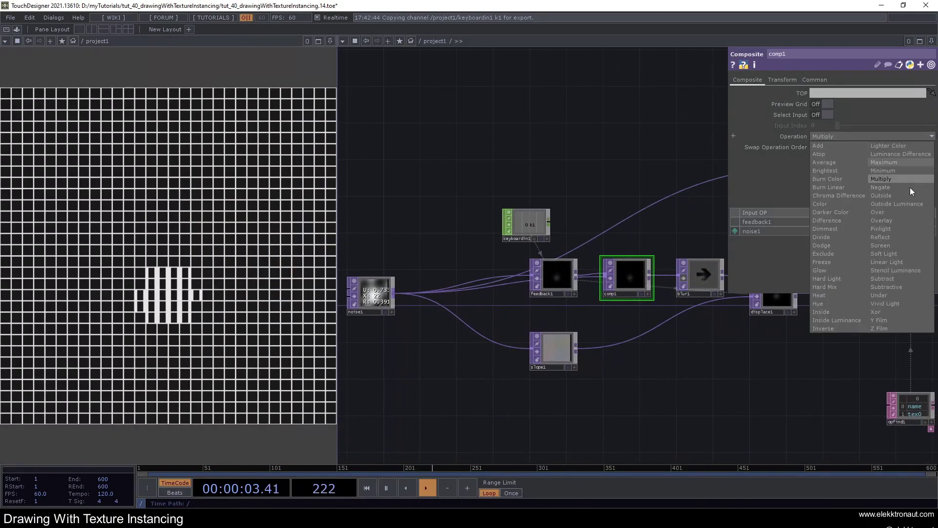
pyautogui.click(890, 229)
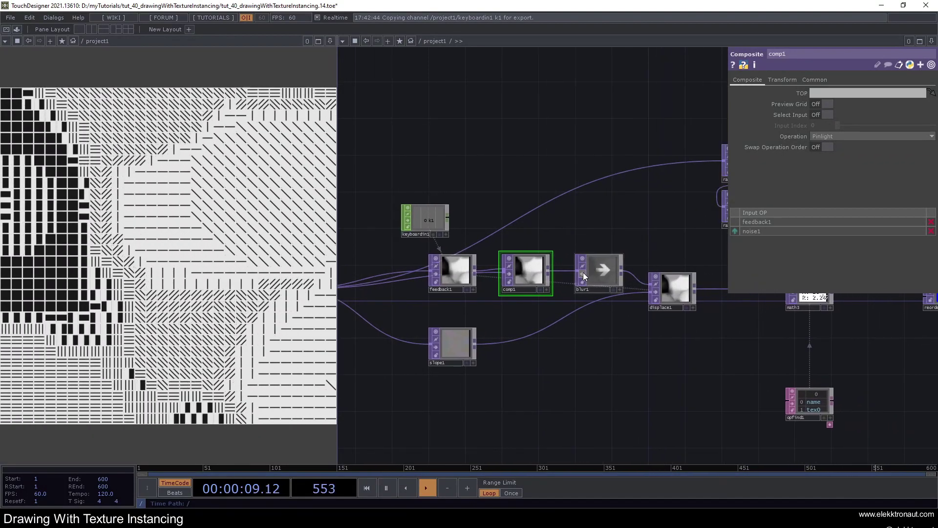
# Step: Move displace1 slightly lower, and set slope1's Strength to 40 and both Sample Step values to 3
pyautogui.moveTo(665, 285); pyautogui.dragTo(666, 303)
pyautogui.click(443, 344)
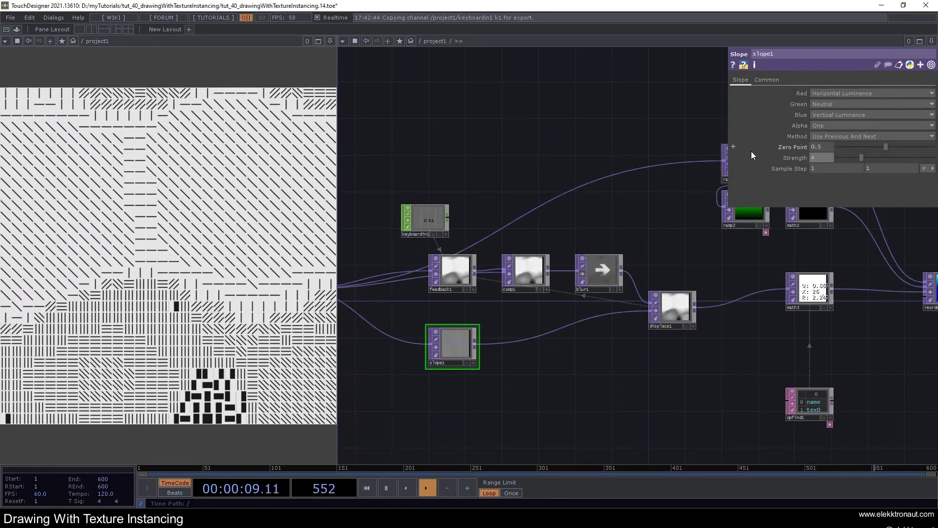
pyautogui.write('40')
pyautogui.press('Return')
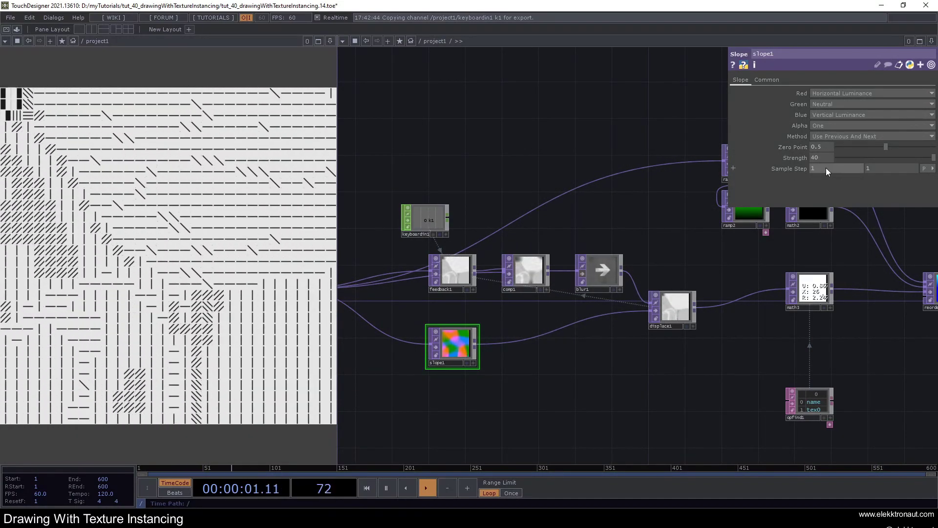
pyautogui.moveTo(832, 166); pyautogui.dragTo(611, 131)
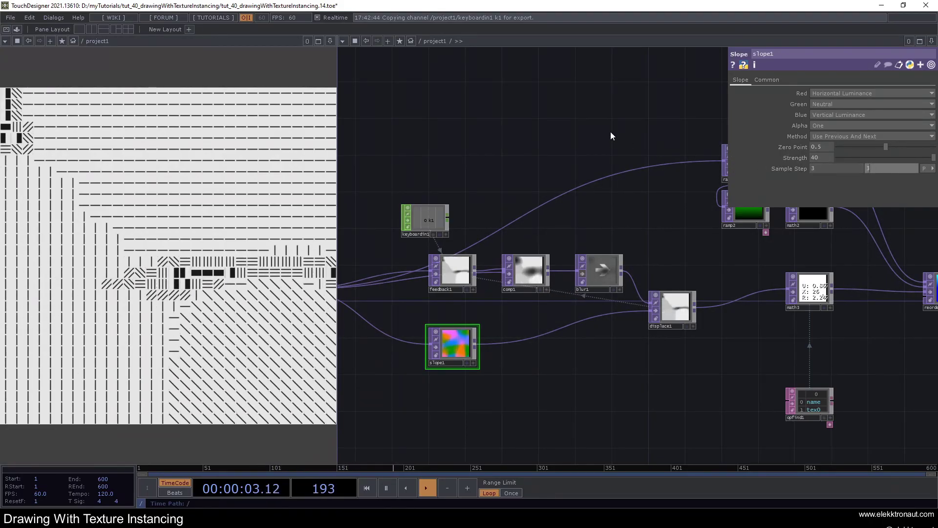
pyautogui.write('3')
pyautogui.press('Return')
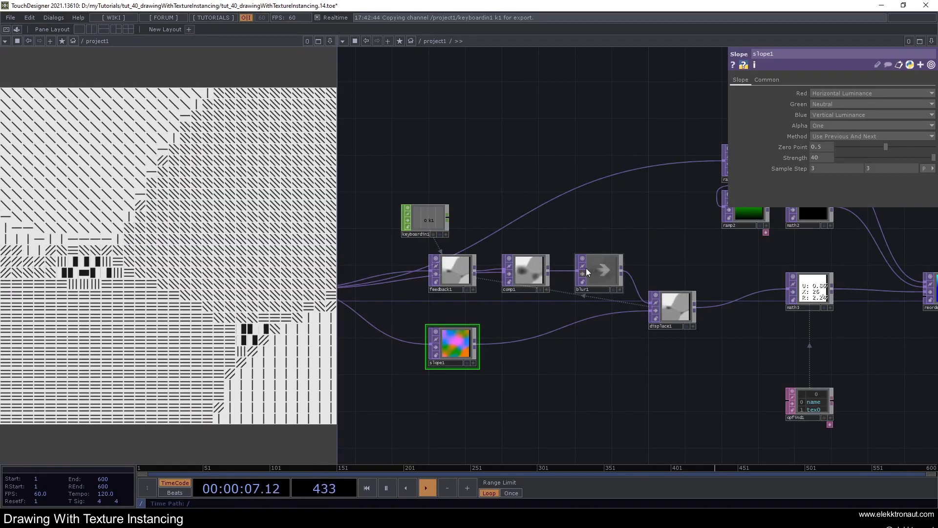
# Step: Set blur1's Filter Size to 4 and reset the feedback loop with the keyboard trigger
pyautogui.click(600, 275)
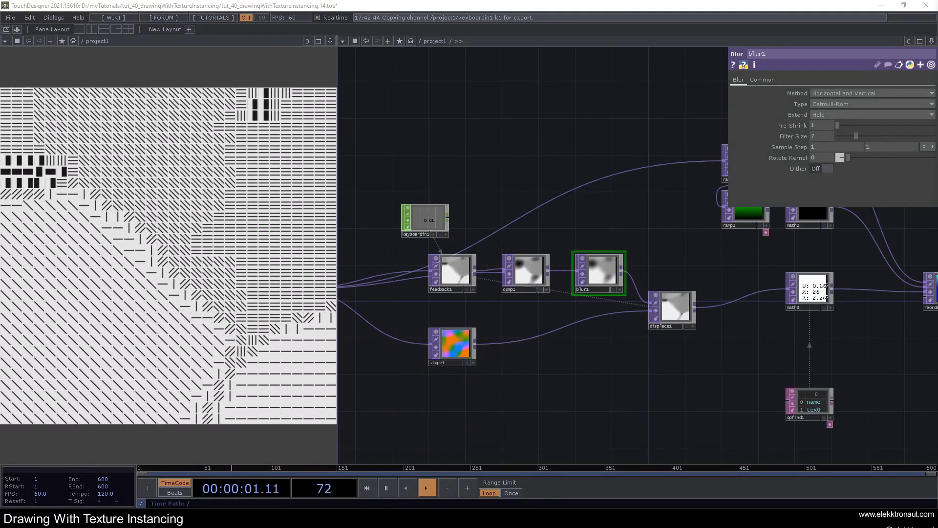
pyautogui.write('4')
pyautogui.press('Return')
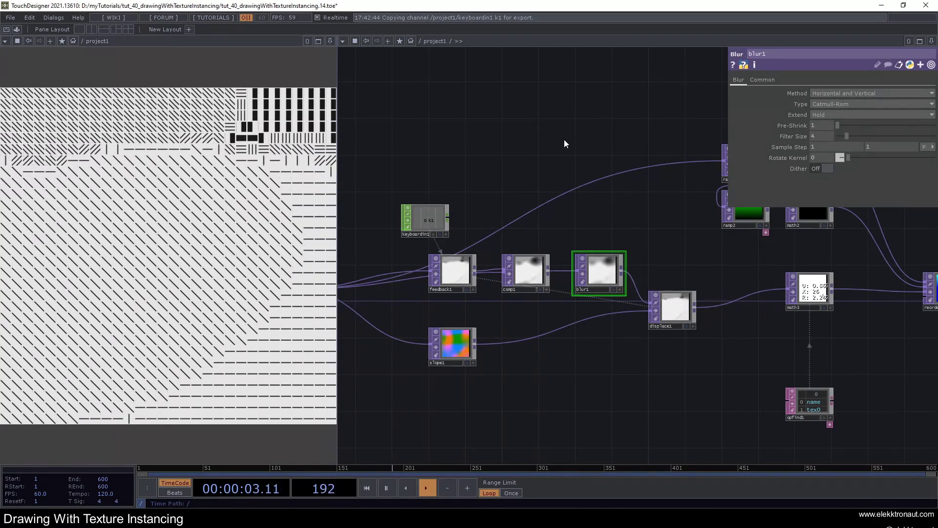
pyautogui.press('1')
pyautogui.scroll(-3, 546, 186)
pyautogui.moveTo(523, 159); pyautogui.dragTo(599, 180)
pyautogui.scroll(3, 577, 235)
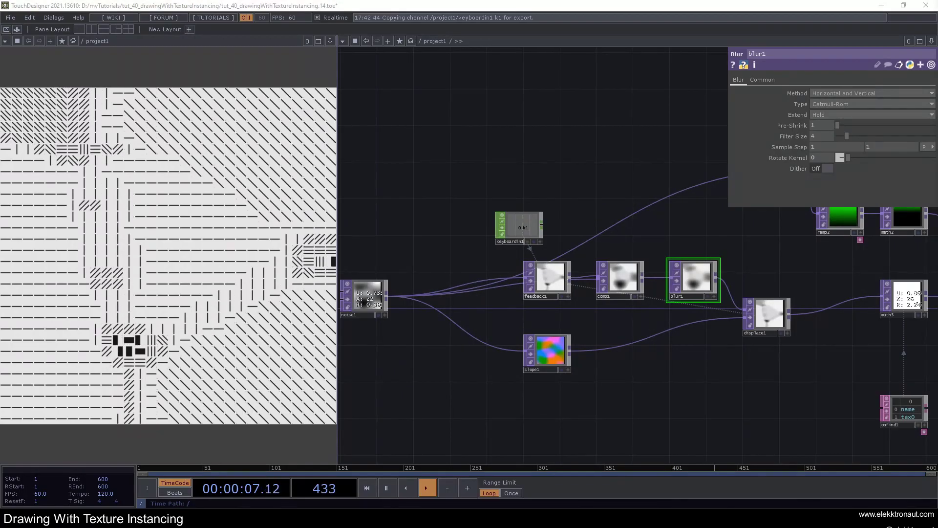
pyautogui.click(559, 344)
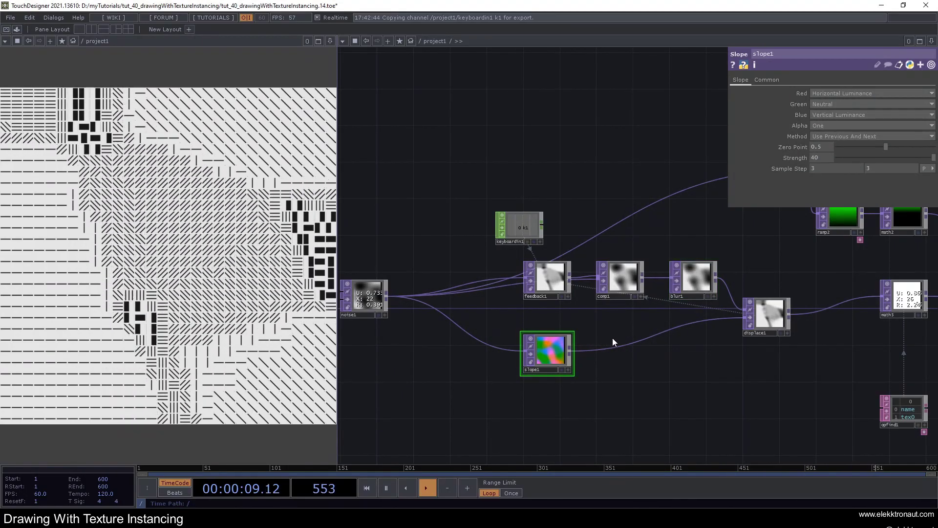
pyautogui.scroll(-3, 628, 345)
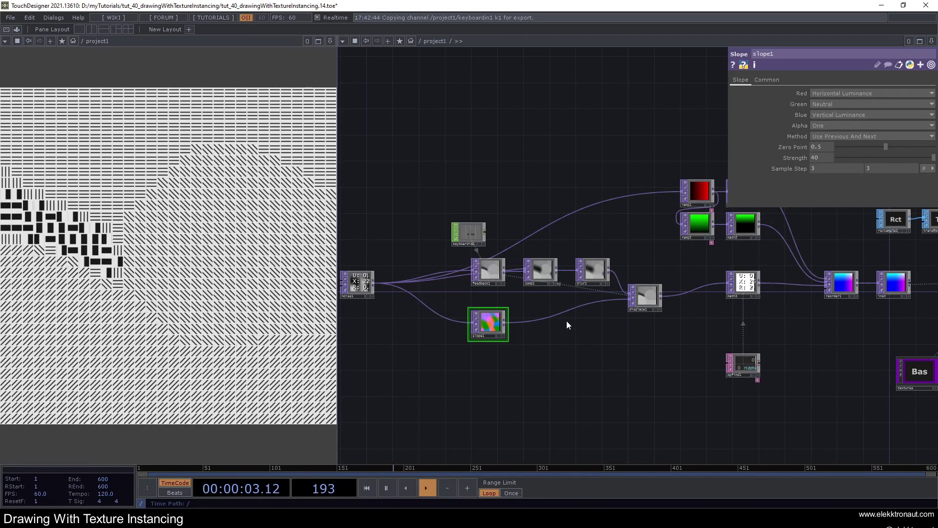
pyautogui.click(634, 297)
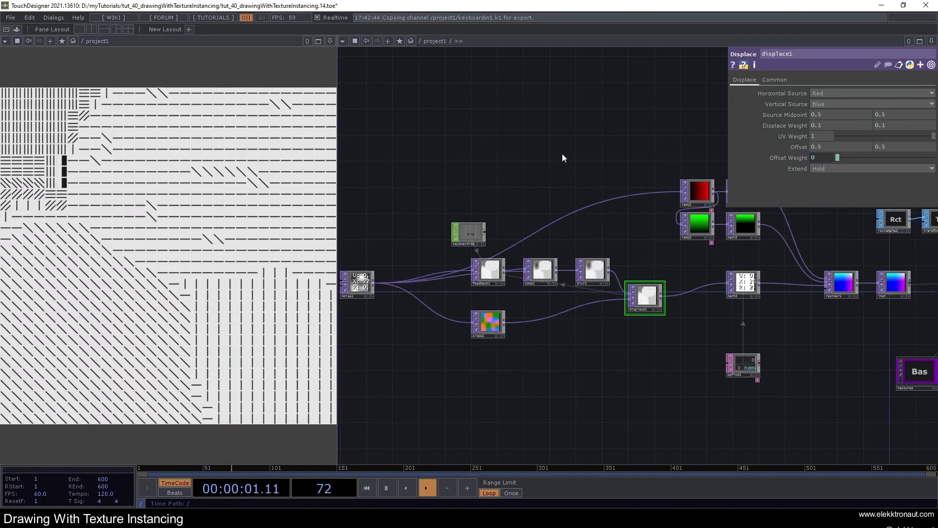
pyautogui.scroll(3, 500, 290)
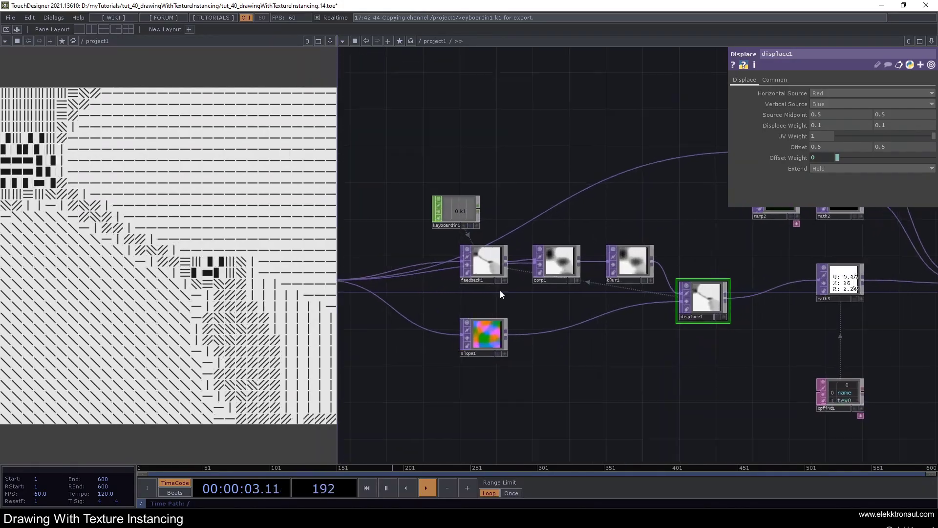
# Step: Try a Period of 2 on noise1 and set it back to 3
pyautogui.click(416, 296)
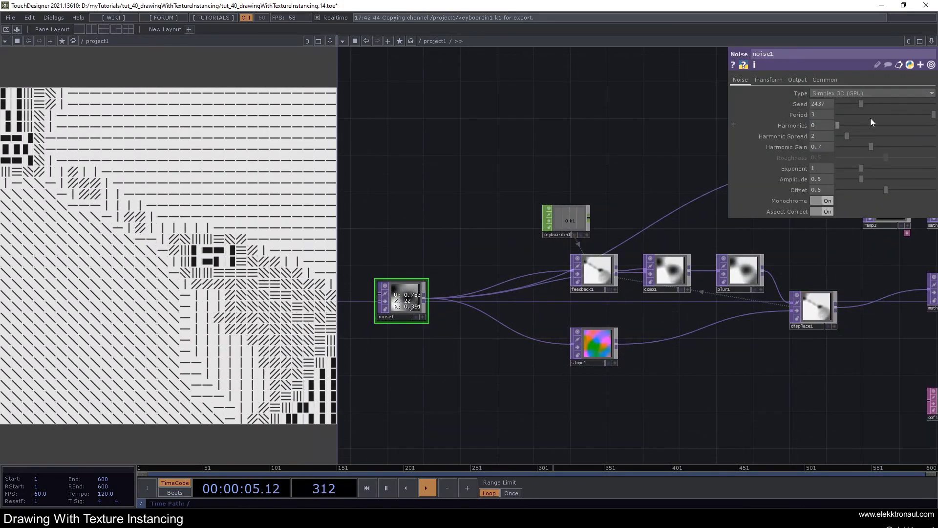
pyautogui.moveTo(933, 115)
pyautogui.mouseDown()
pyautogui.moveTo(913, 115)
pyautogui.moveTo(935, 119)
pyautogui.mouseUp()
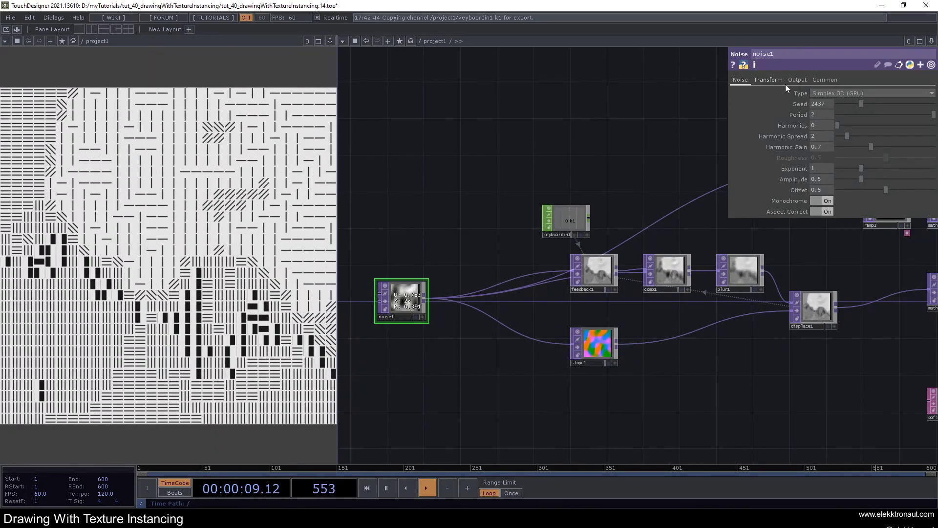
pyautogui.click(821, 115)
pyautogui.write('3')
pyautogui.press('Return')
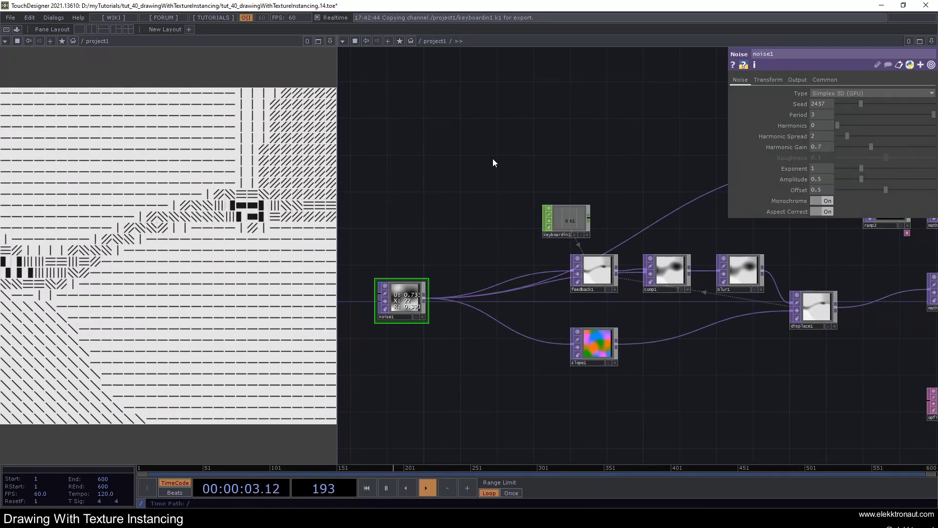
# Step: Set slope1's Strength to 18
pyautogui.scroll(-2, 625, 287)
pyautogui.moveTo(623, 298); pyautogui.dragTo(555, 299)
pyautogui.scroll(2, 554, 299)
pyautogui.click(545, 331)
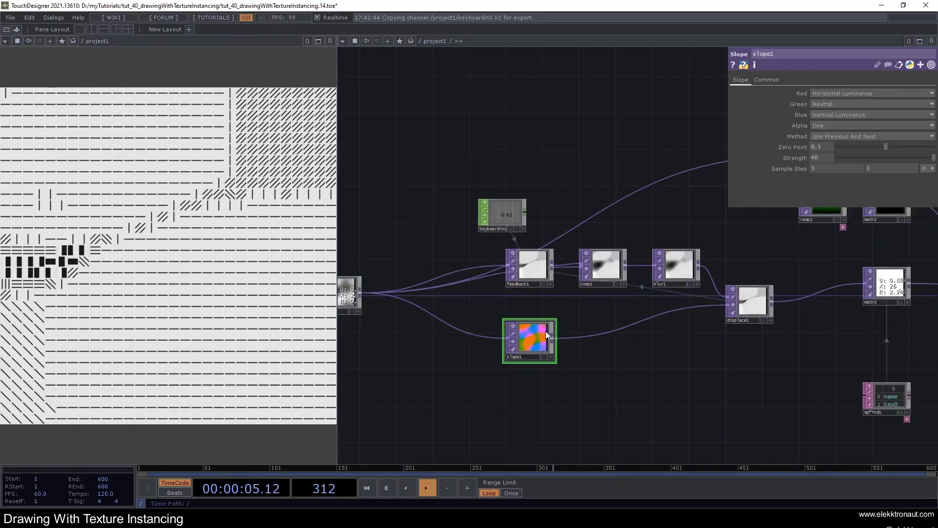
pyautogui.moveTo(579, 341); pyautogui.dragTo(515, 284)
pyautogui.click(932, 158)
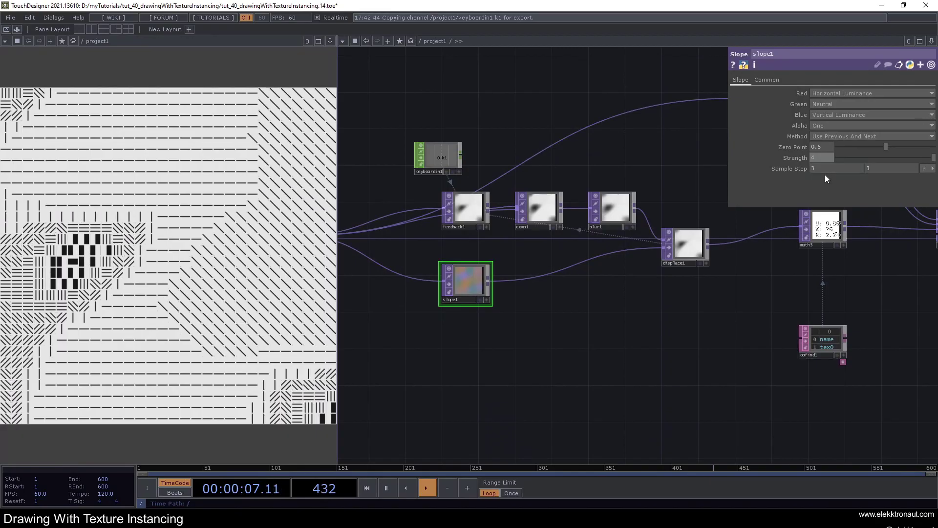
pyautogui.moveTo(825, 157); pyautogui.dragTo(827, 155)
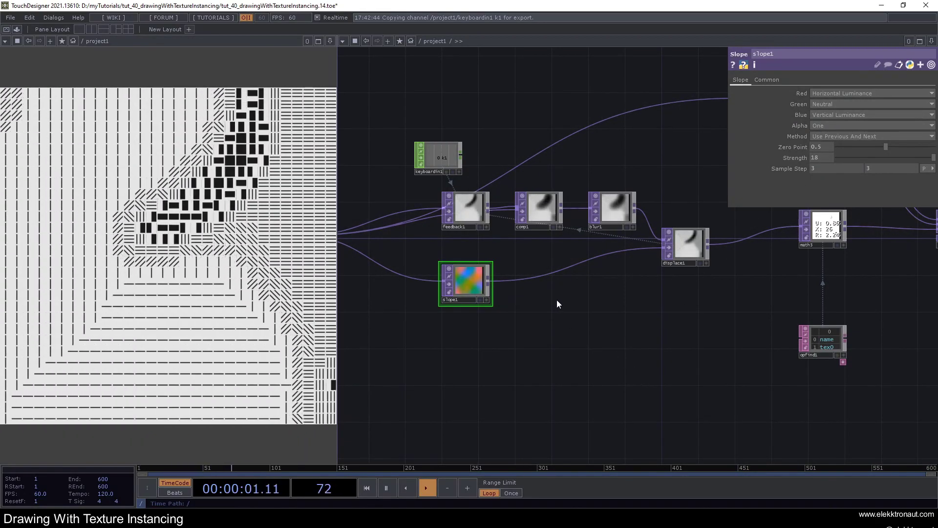
# Step: Try wiring noise1 directly into math3 to bypass the feedback loop, and undo the connection
pyautogui.scroll(-3, 557, 242)
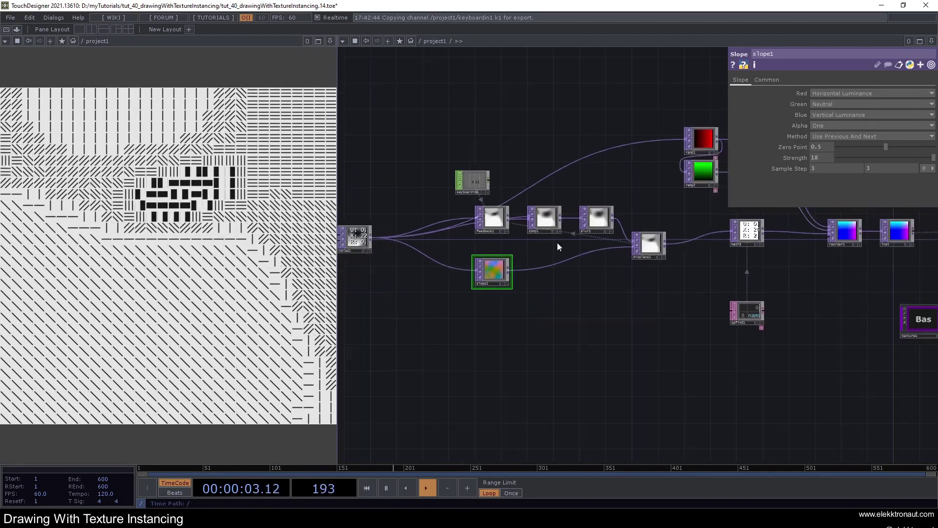
pyautogui.scroll(3, 557, 242)
pyautogui.moveTo(566, 254); pyautogui.dragTo(623, 264)
pyautogui.scroll(-3, 440, 264)
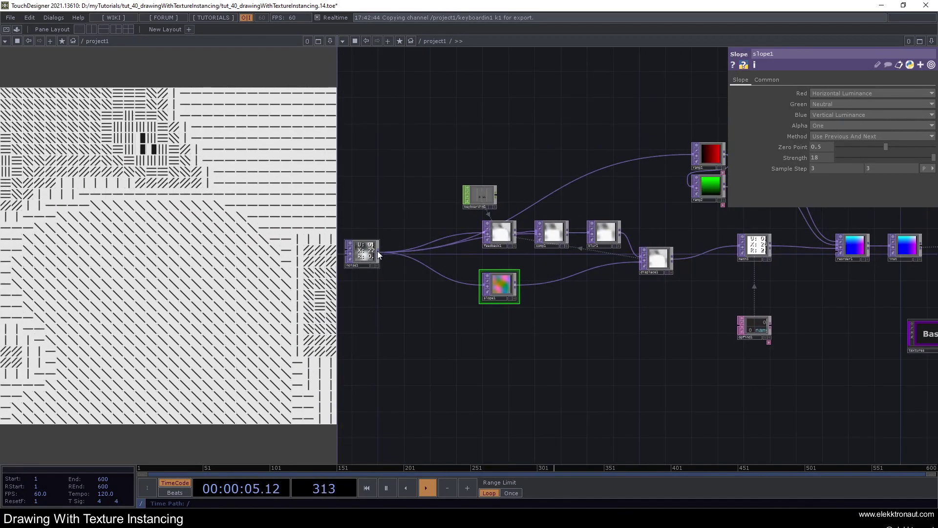
pyautogui.moveTo(378, 251); pyautogui.dragTo(728, 244)
pyautogui.click(729, 245)
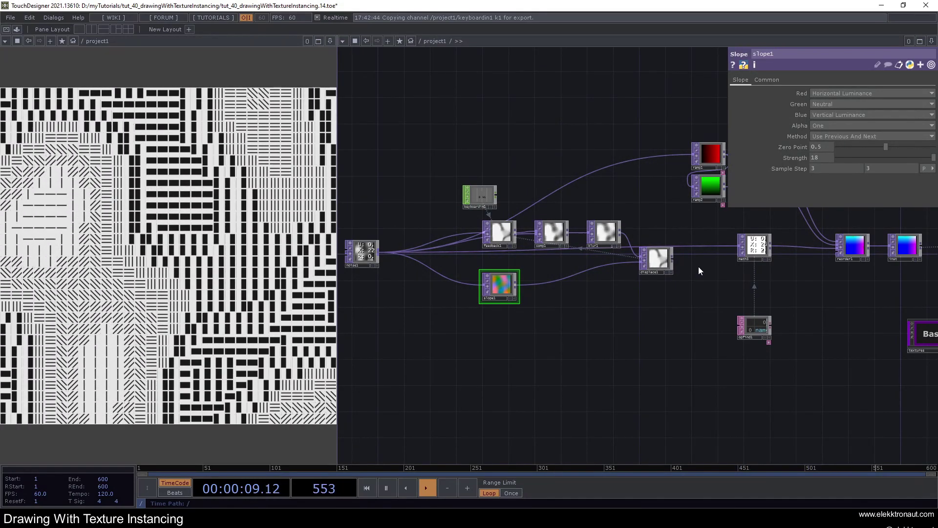
pyautogui.hotkey('ctrl', 'z')
pyautogui.scroll(2, 611, 271)
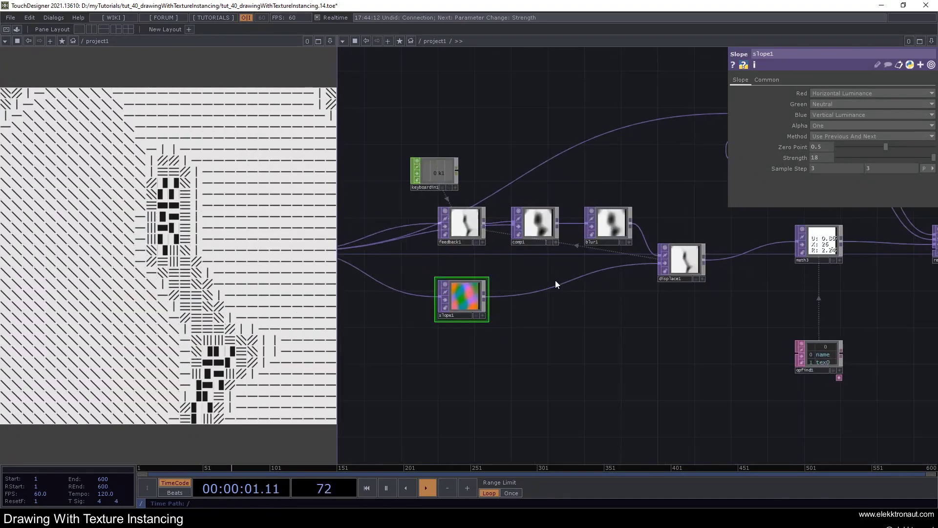
# Step: Set noise1's Harmonic Gain to 0.67, try an Exponent of 0.39 and undo the Exponent change
pyautogui.click(599, 246)
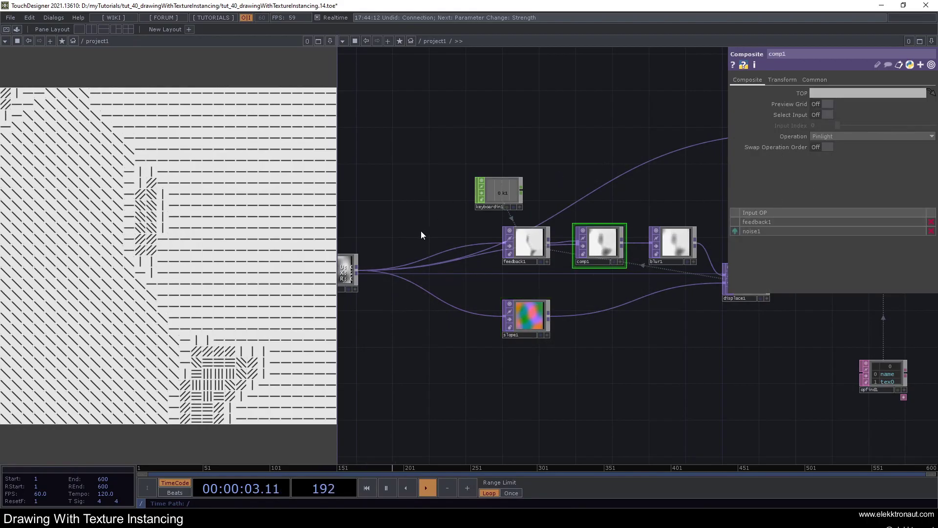
pyautogui.click(351, 270)
pyautogui.moveTo(832, 148); pyautogui.dragTo(846, 167)
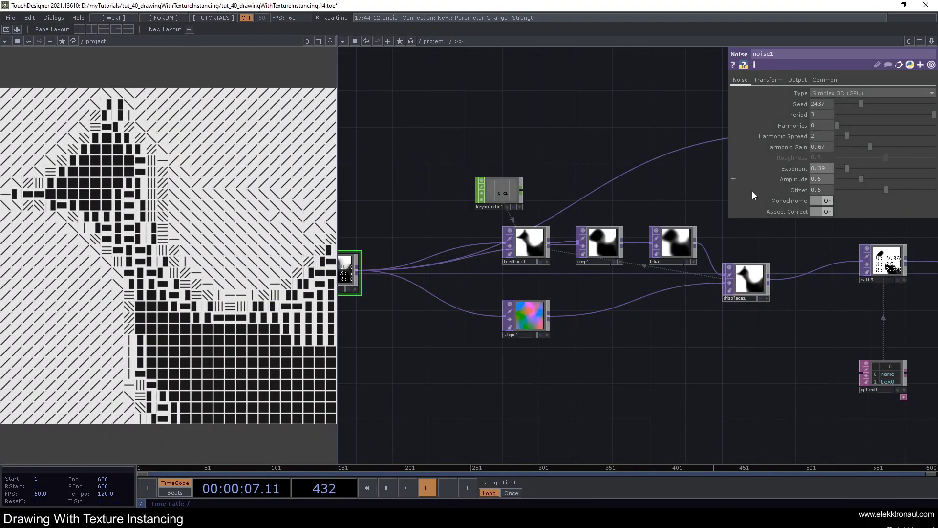
pyautogui.scroll(-5, 586, 273)
pyautogui.moveTo(605, 313); pyautogui.dragTo(546, 309)
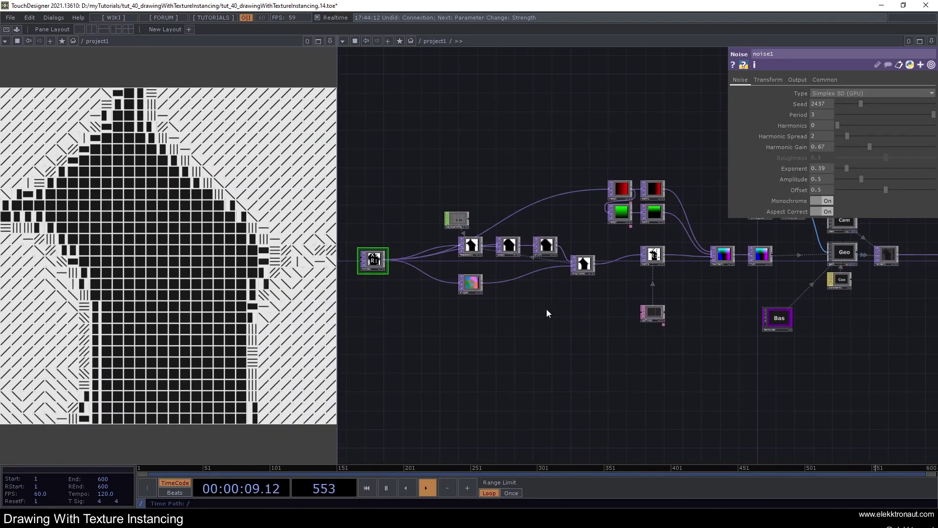
pyautogui.hotkey('ctrl', 'z')
pyautogui.scroll(5, 476, 220)
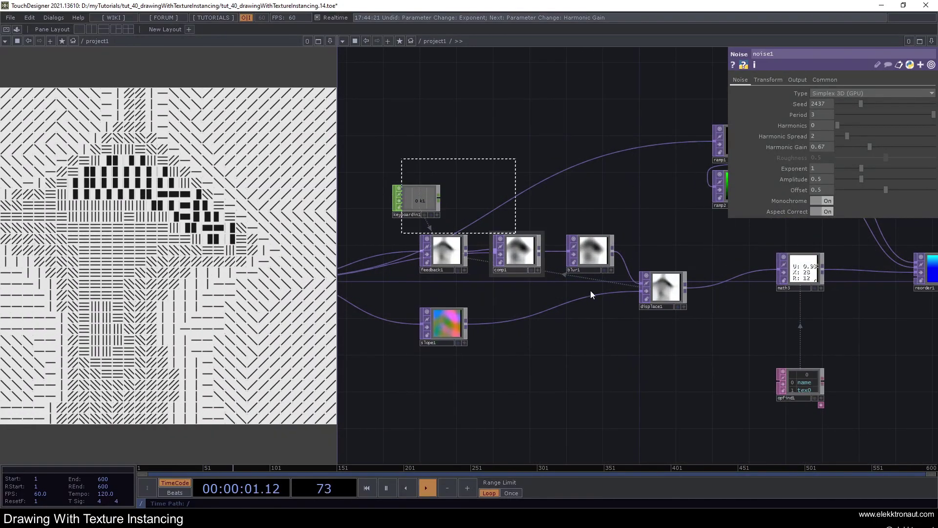
# Step: Raise slope1's Strength to 48
pyautogui.click(448, 253)
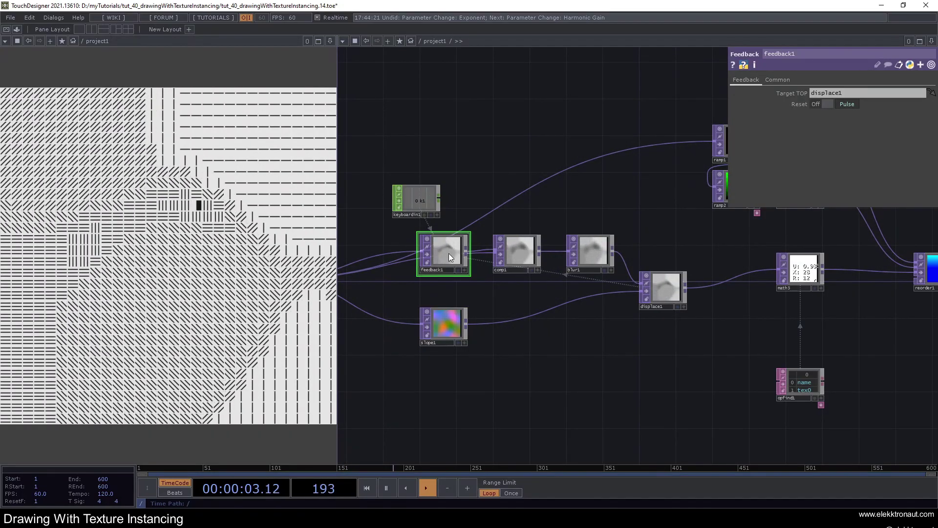
pyautogui.scroll(-3, 461, 258)
pyautogui.click(447, 306)
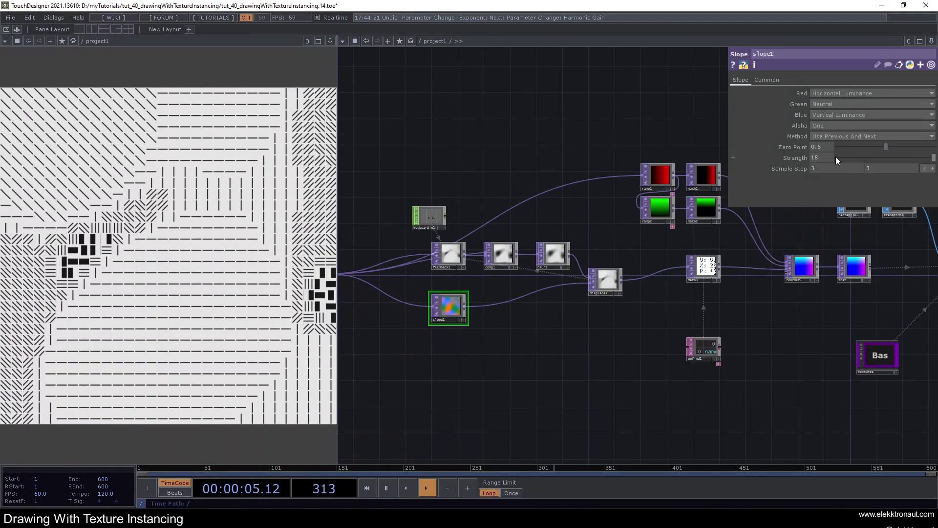
pyautogui.moveTo(824, 157); pyautogui.dragTo(835, 140, button='middle')
# Step: Set the Uniform Scale of transform1 to 0.05
pyautogui.scroll(-3, 575, 223)
pyautogui.moveTo(737, 341); pyautogui.dragTo(597, 339)
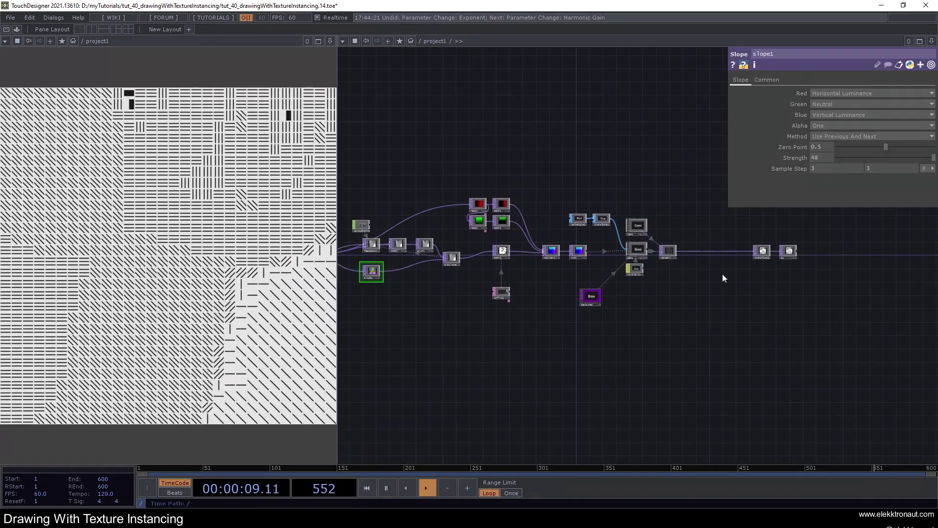
pyautogui.scroll(2, 664, 272)
pyautogui.moveTo(660, 274); pyautogui.dragTo(596, 318)
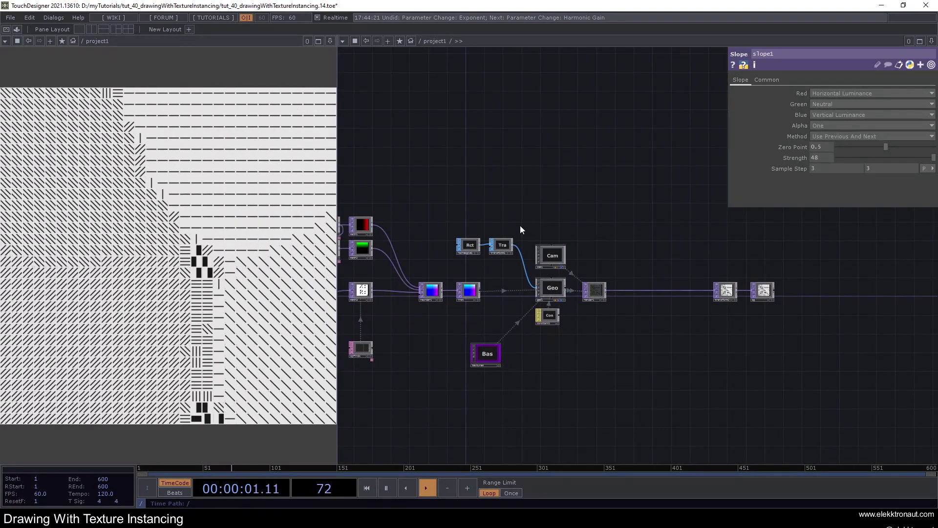
pyautogui.scroll(3, 499, 250)
pyautogui.click(501, 249)
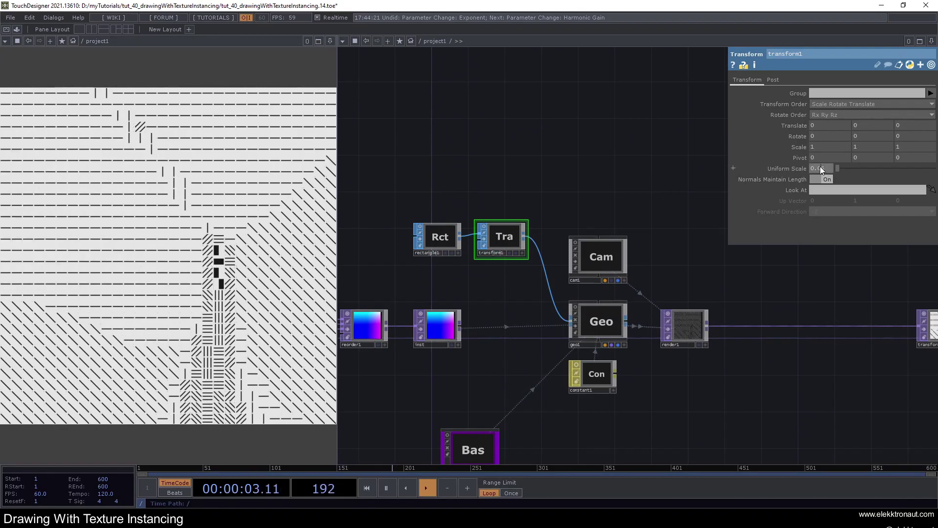
pyautogui.moveTo(819, 170); pyautogui.dragTo(818, 148, button='middle')
# Step: Make room after render1 and insert a Displace TOP between render1 and transform2
pyautogui.scroll(-6, 446, 237)
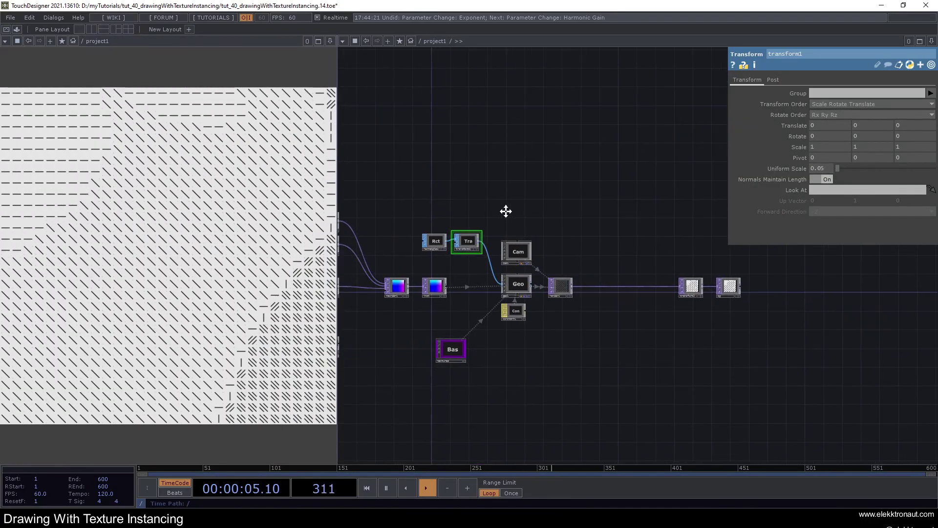
pyautogui.moveTo(590, 254); pyautogui.dragTo(655, 302, button='right')
pyautogui.moveTo(619, 287); pyautogui.dragTo(741, 292)
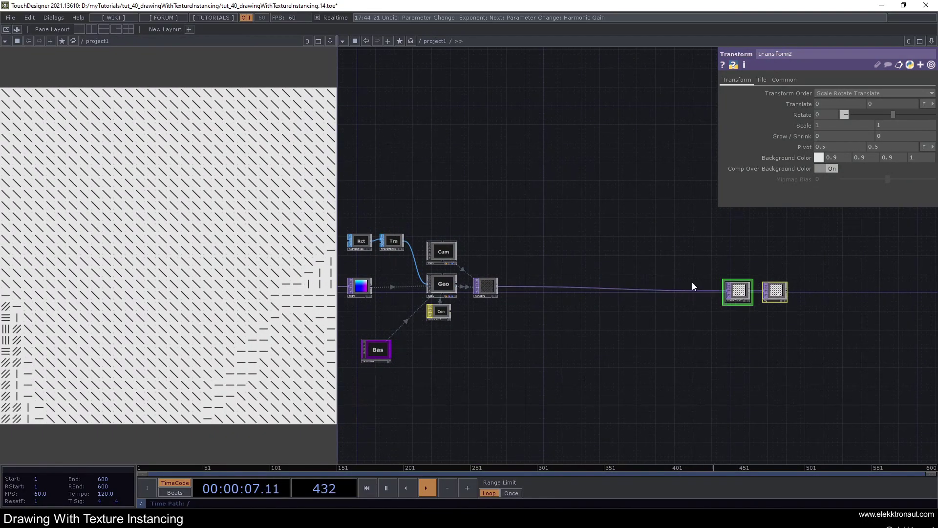
pyautogui.scroll(4, 512, 271)
pyautogui.rightClick(567, 298)
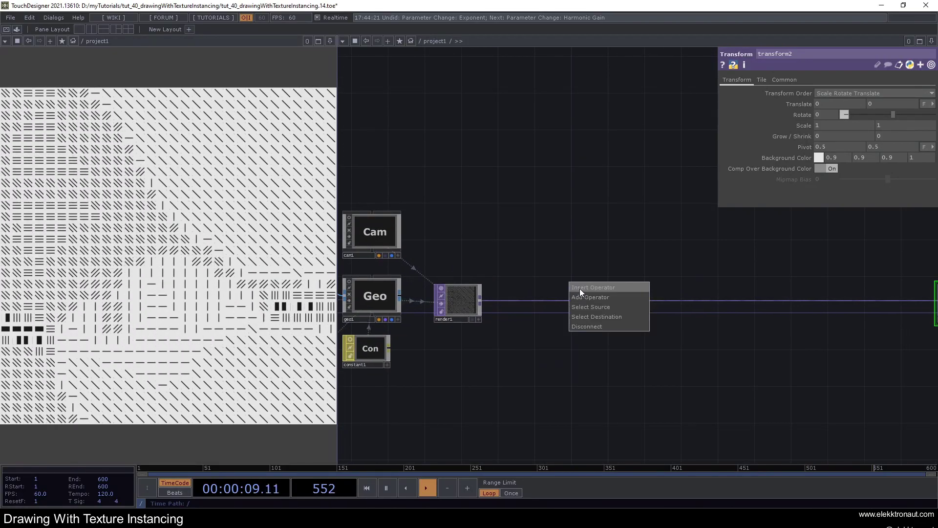
pyautogui.click(579, 288)
pyautogui.click(451, 386)
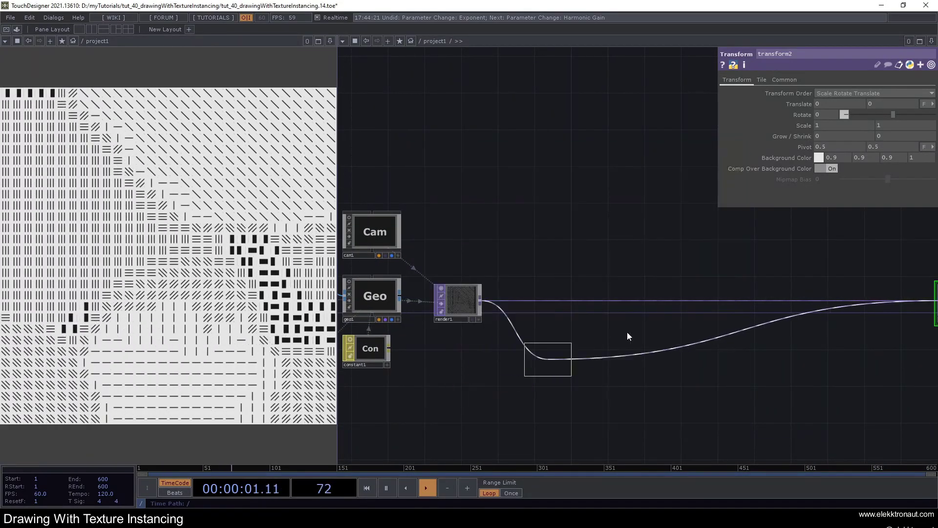
pyautogui.click(680, 302)
# Step: Branch a Noise TOP off render1 below the main chain and connect it to displace2's second input
pyautogui.middleClick(483, 302)
pyautogui.press('n')
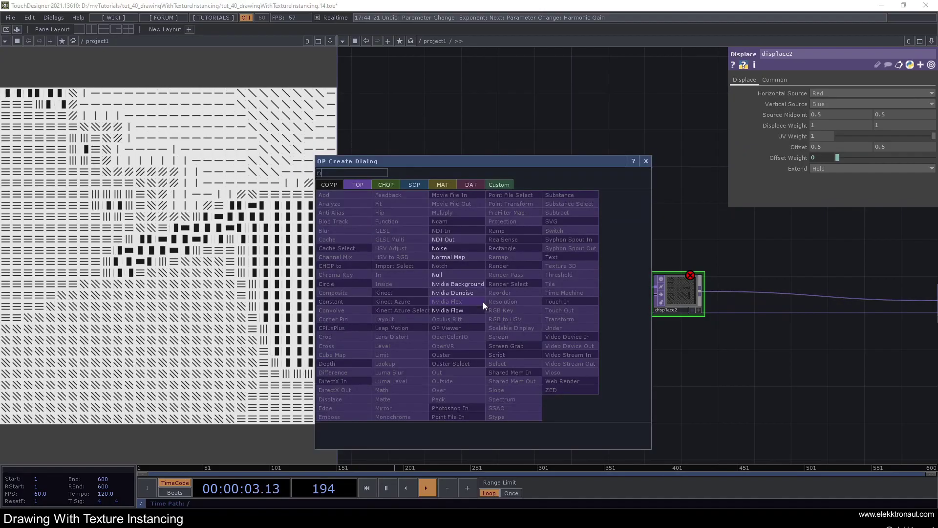
pyautogui.click(447, 248)
pyautogui.click(568, 353)
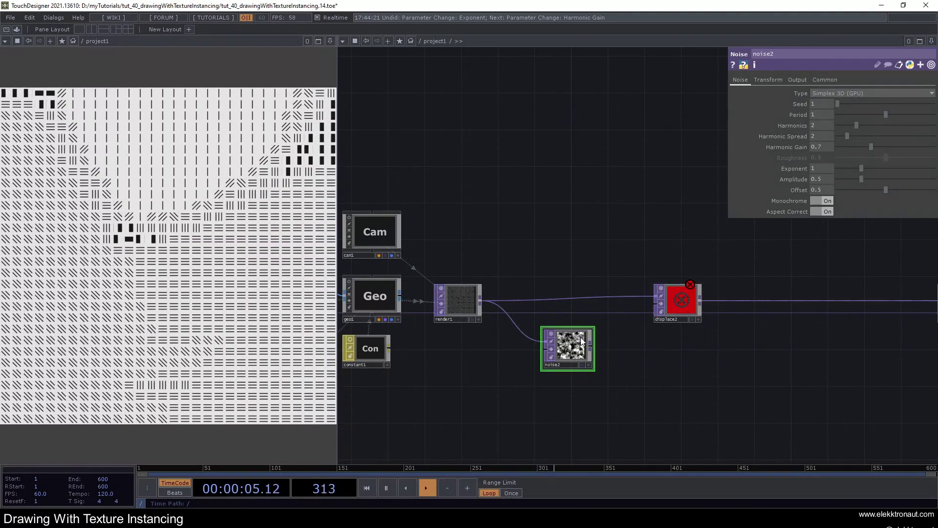
pyautogui.moveTo(591, 344); pyautogui.dragTo(656, 305)
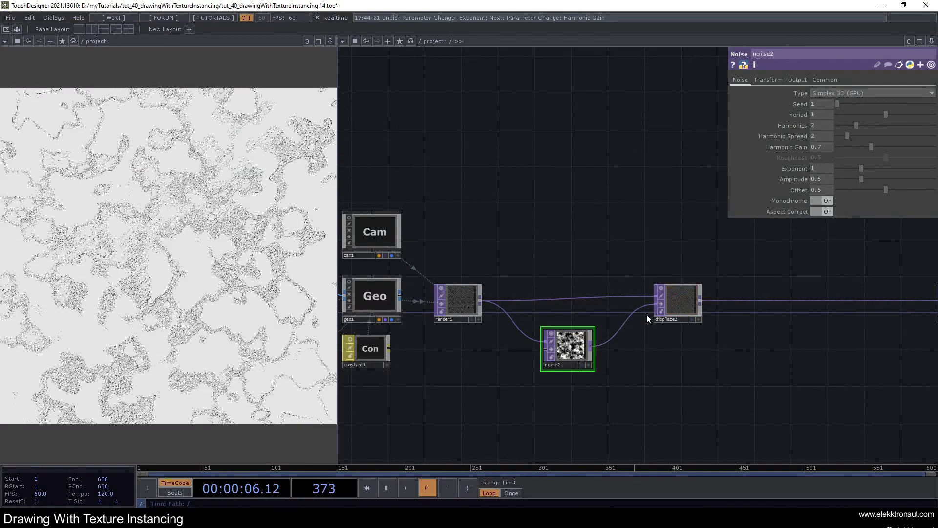
# Step: Set both Displace Weight values of displace2 to 0.1
pyautogui.click(676, 304)
pyautogui.write('.1')
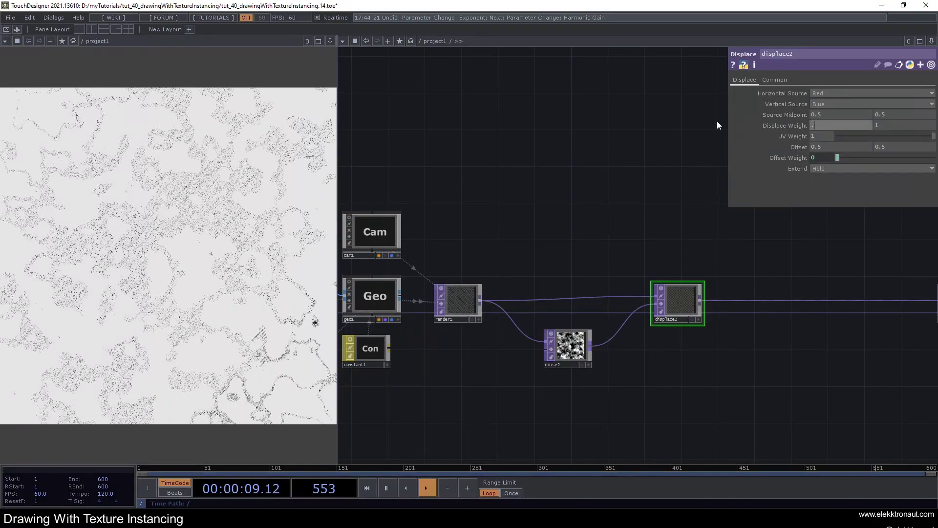
pyautogui.press('Tab')
pyautogui.write('.1')
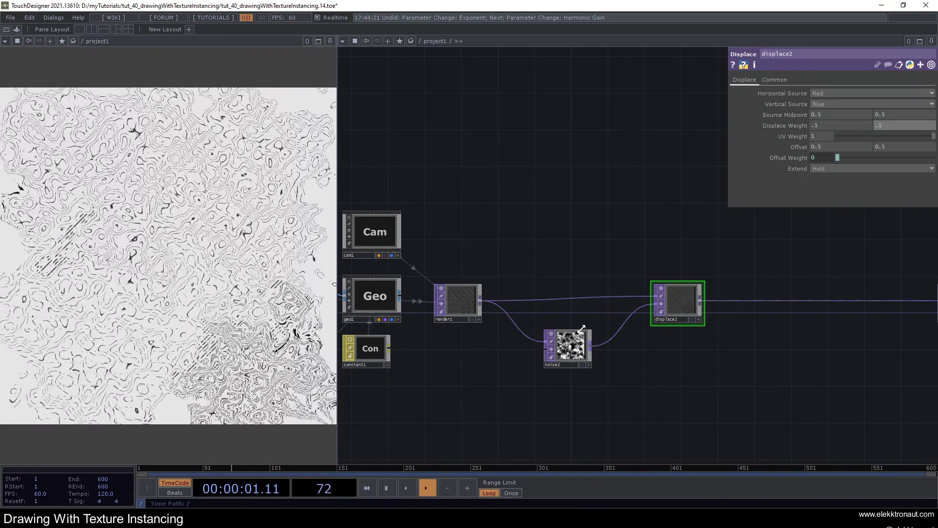
# Step: Compare noise2 with Monochrome on and off, leaving Monochrome off
pyautogui.scroll(3, 581, 328)
pyautogui.click(567, 346)
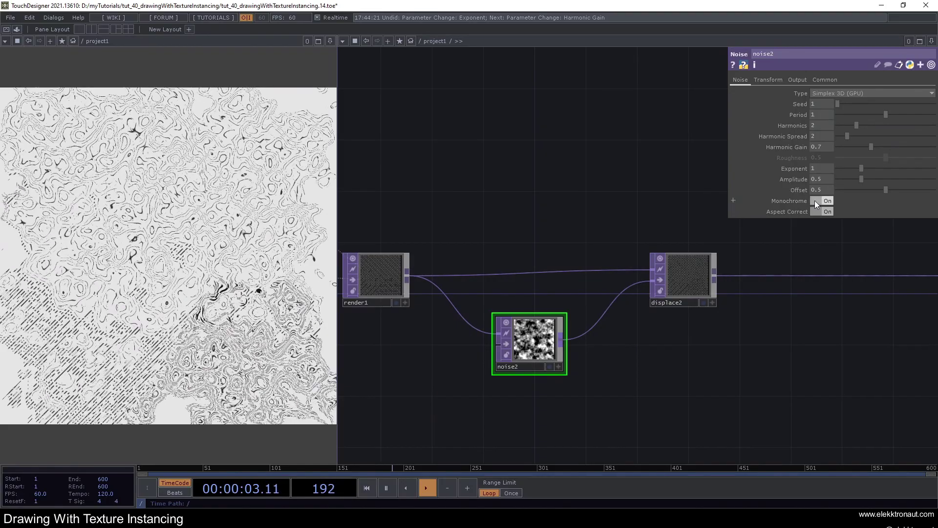
pyautogui.click(815, 201)
pyautogui.click(820, 202)
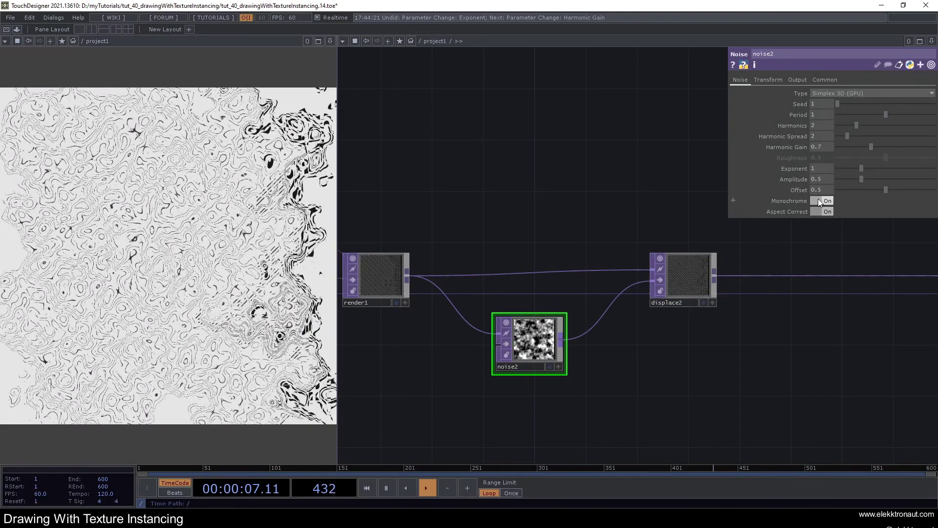
pyautogui.click(819, 202)
pyautogui.click(820, 200)
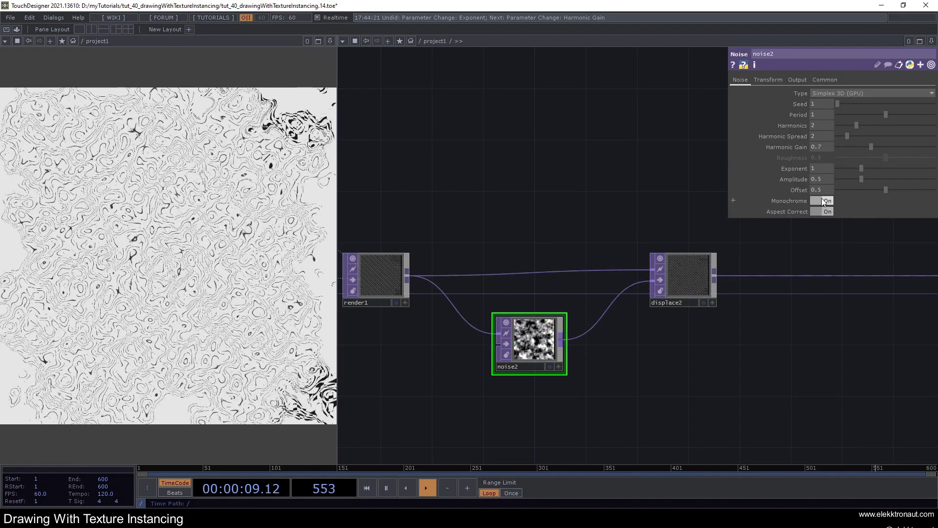
pyautogui.click(819, 200)
pyautogui.click(822, 202)
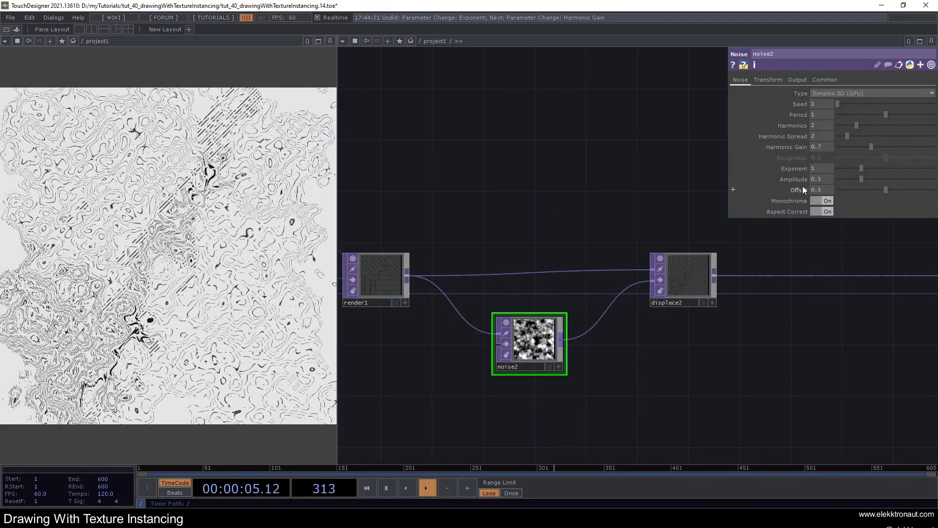
pyautogui.click(827, 201)
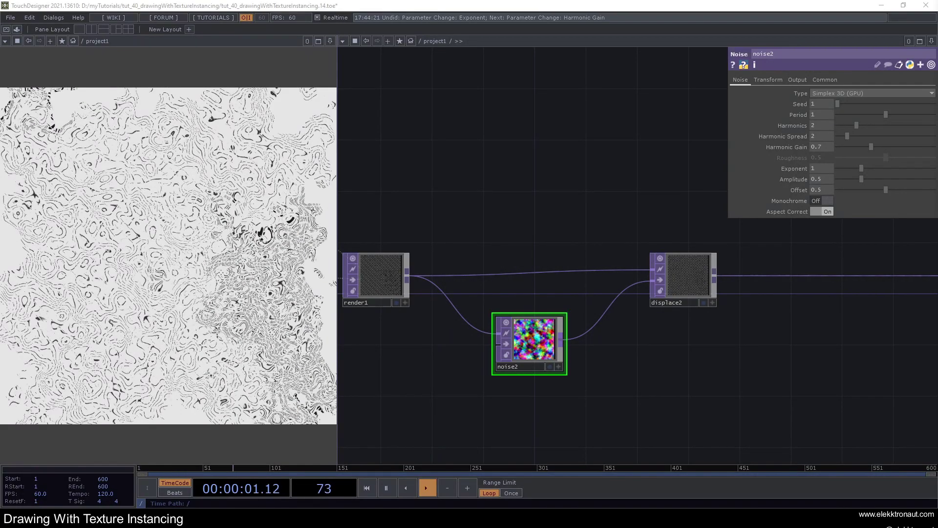
# Step: Set noise2's Period to 2
pyautogui.click(825, 114)
pyautogui.write('2')
pyautogui.press('Return')
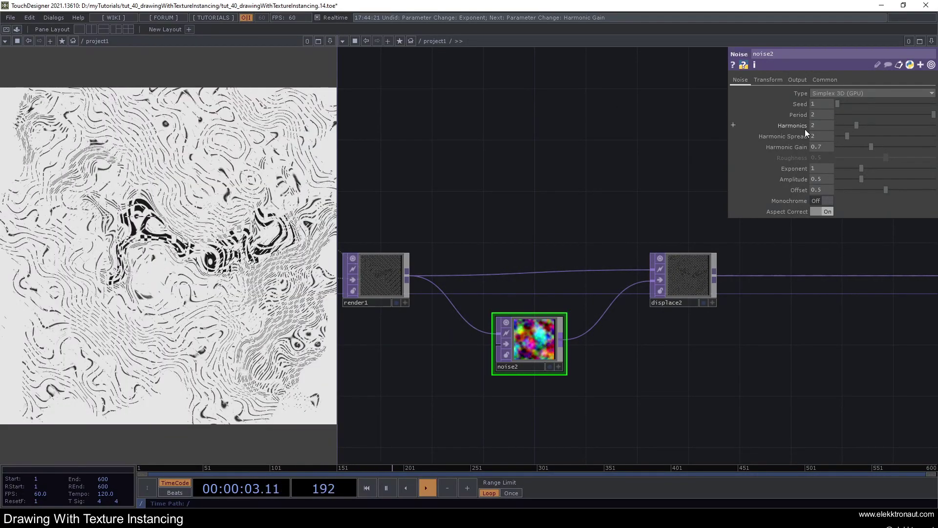
# Step: Lower noise2's Amplitude to 0.03 and raise its Harmonics to 5
pyautogui.moveTo(859, 179); pyautogui.dragTo(838, 182)
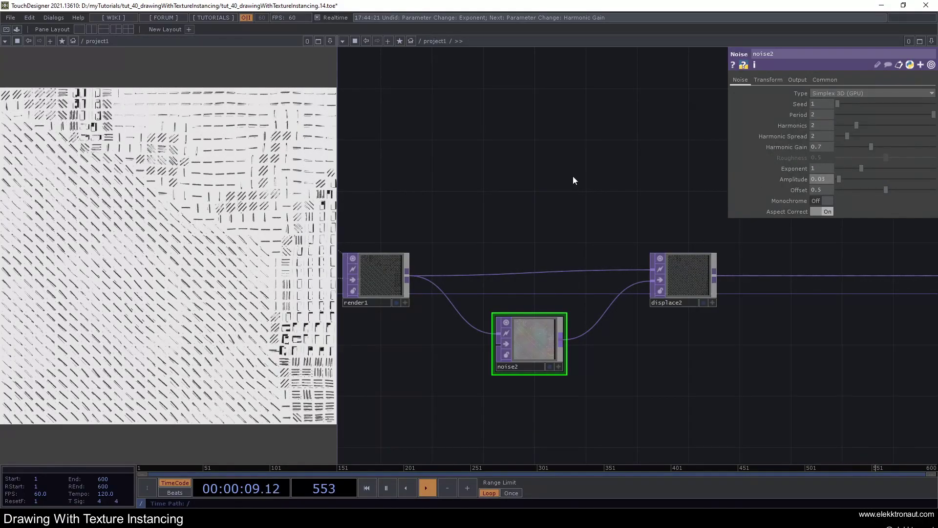
pyautogui.scroll(-3, 573, 178)
pyautogui.moveTo(847, 128); pyautogui.dragTo(884, 130)
pyautogui.scroll(3, 613, 232)
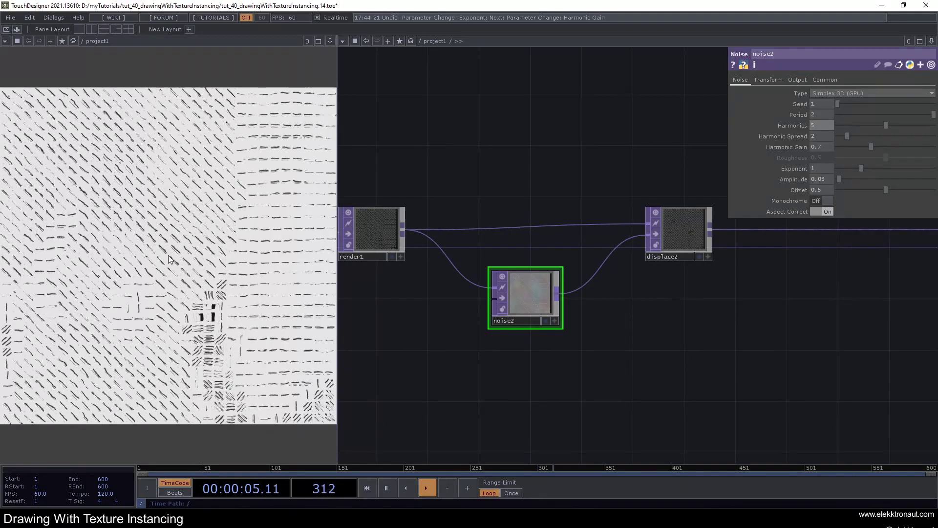
# Step: Check noise2's output settings and fine-tune its Amplitude to 0.02
pyautogui.click(797, 81)
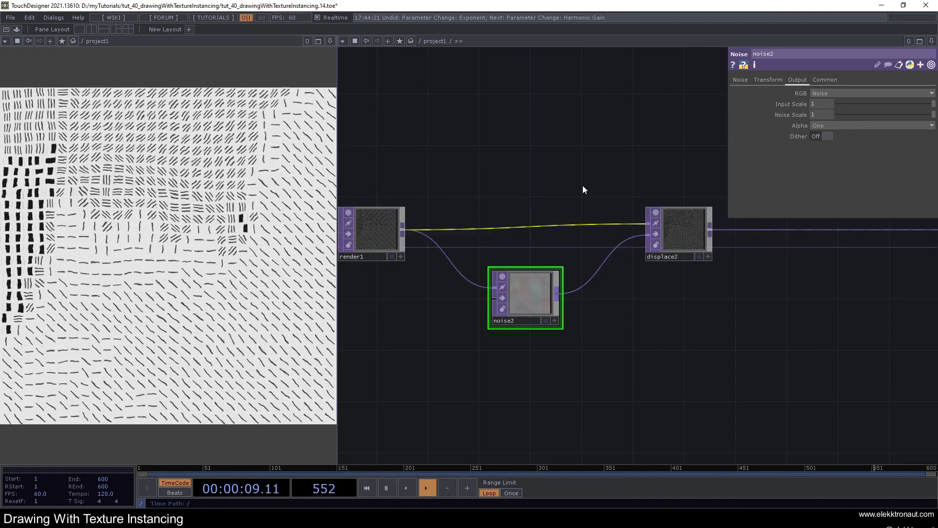
pyautogui.click(740, 80)
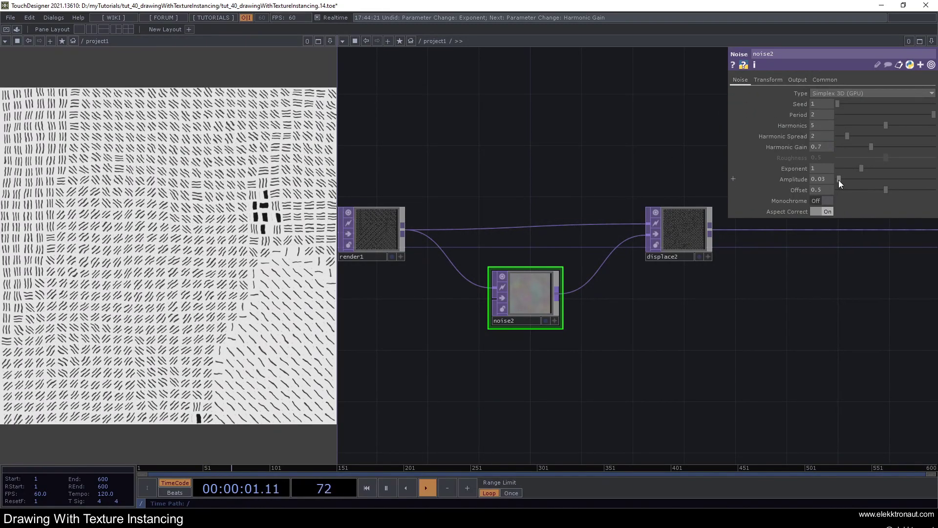
pyautogui.moveTo(838, 179); pyautogui.dragTo(835, 181)
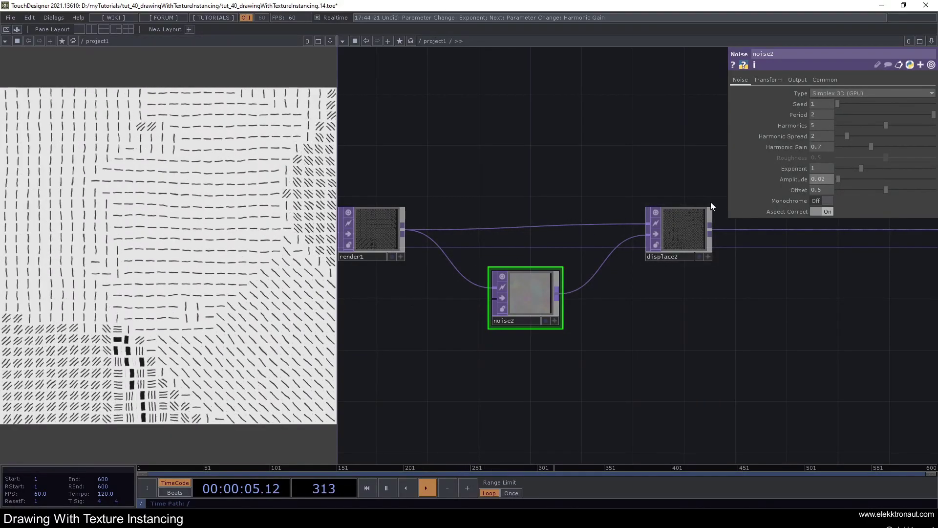
pyautogui.moveTo(826, 179); pyautogui.dragTo(819, 180, button='middle')
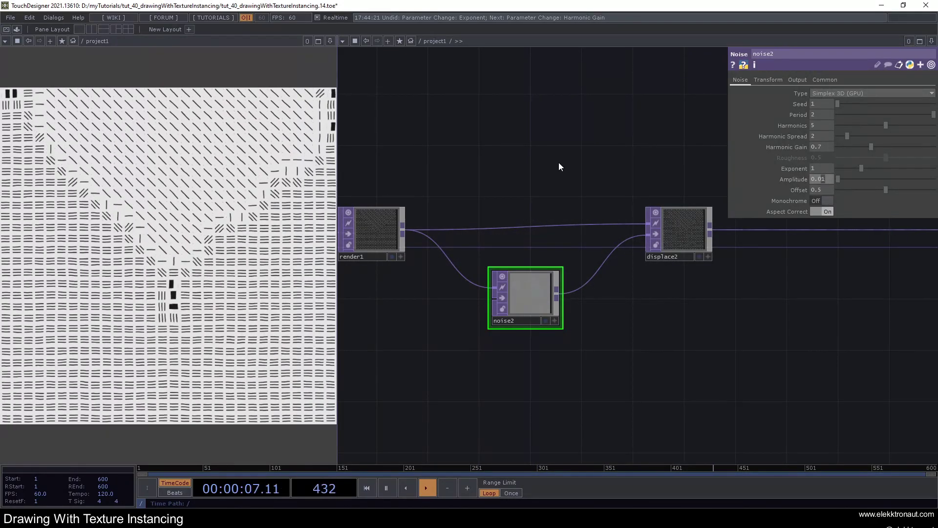
pyautogui.write('2')
pyautogui.press('Return')
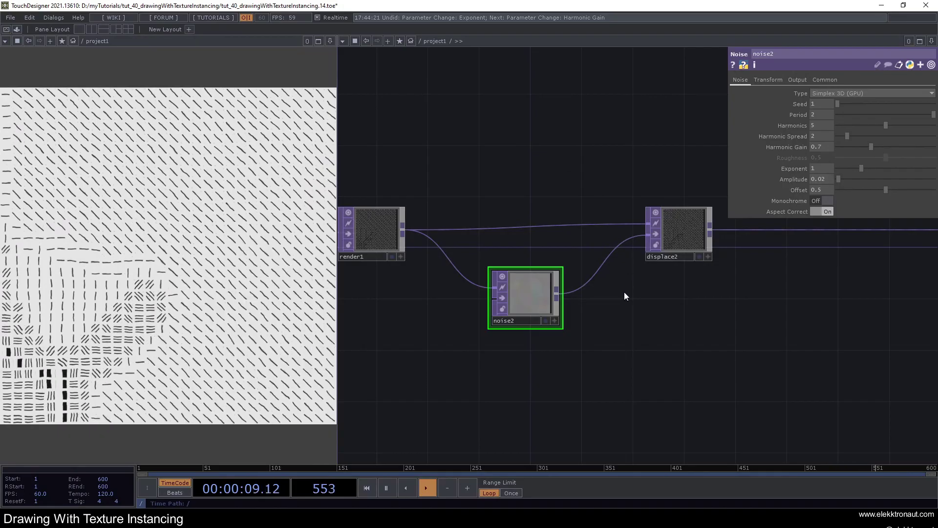
# Step: Review the whole network and the shape textures inside the textures base component
pyautogui.press('h')
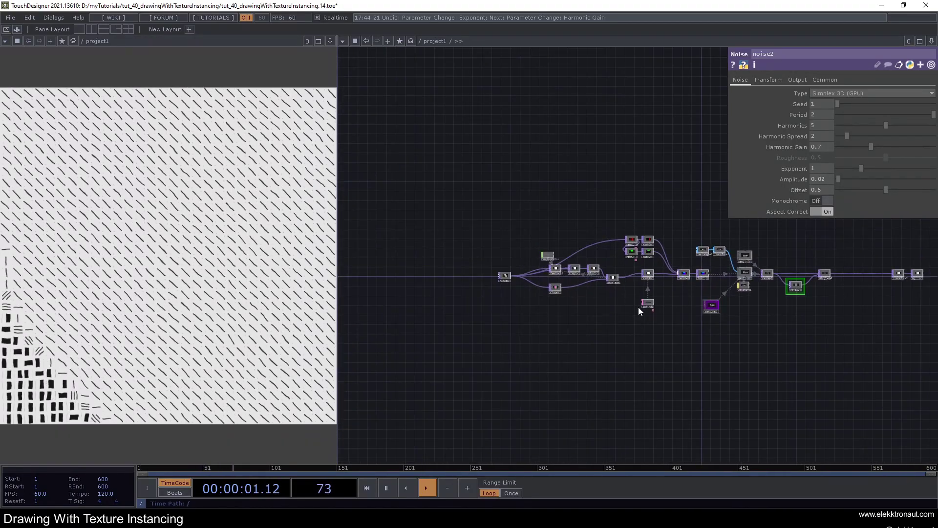
pyautogui.scroll(6, 511, 262)
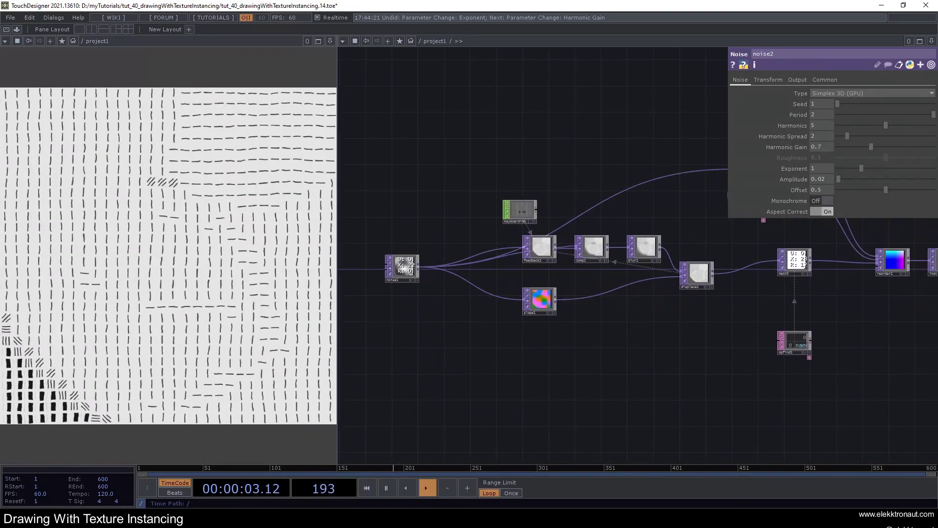
pyautogui.scroll(-4, 622, 356)
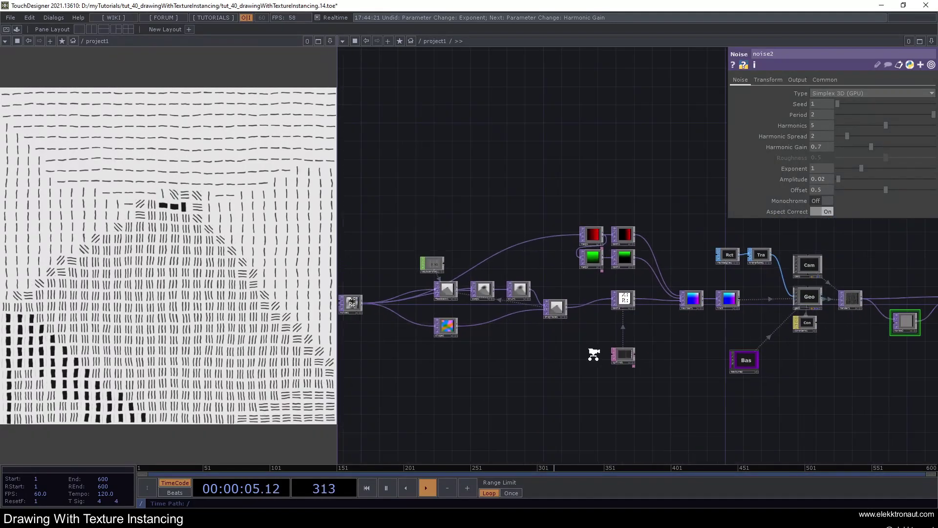
pyautogui.scroll(12, 674, 359)
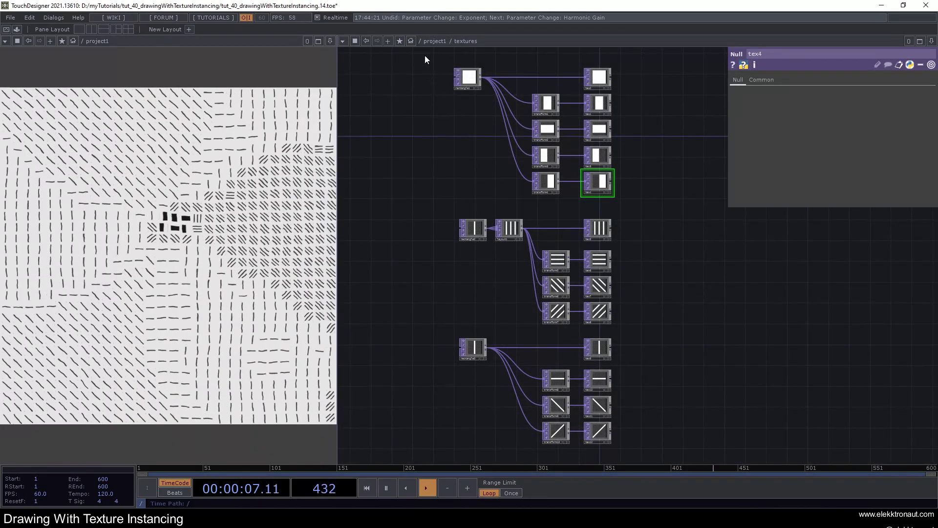
pyautogui.moveTo(424, 55); pyautogui.dragTo(660, 441, button='right')
pyautogui.scroll(-2, 597, 277)
pyautogui.scroll(-10, 588, 275)
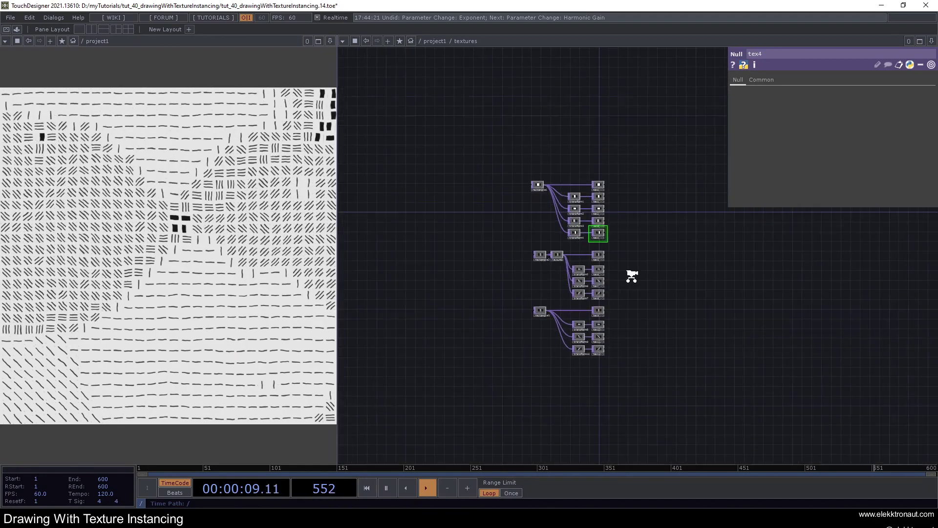
pyautogui.scroll(-8, 563, 275)
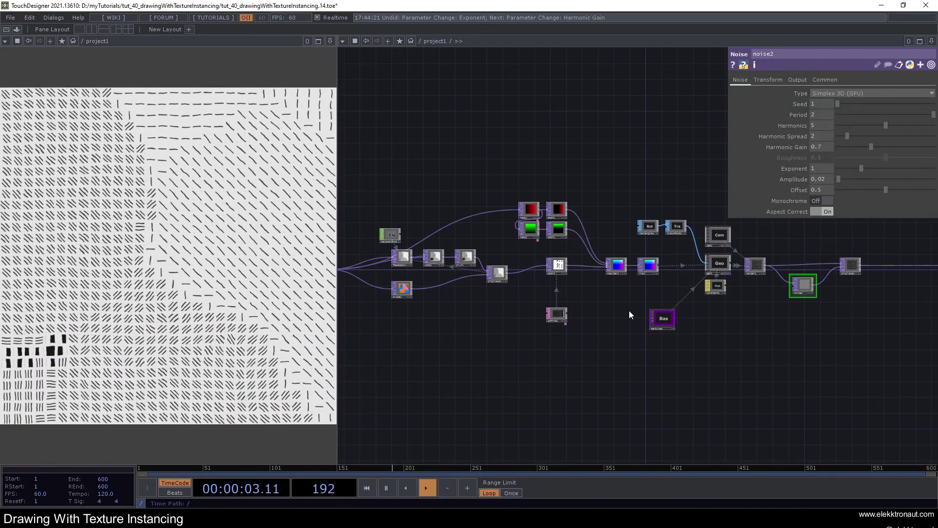
# Step: Set cam1's Ortho Width to 2.2 to leave a margin around the pattern
pyautogui.scroll(3, 661, 239)
pyautogui.scroll(2, 662, 240)
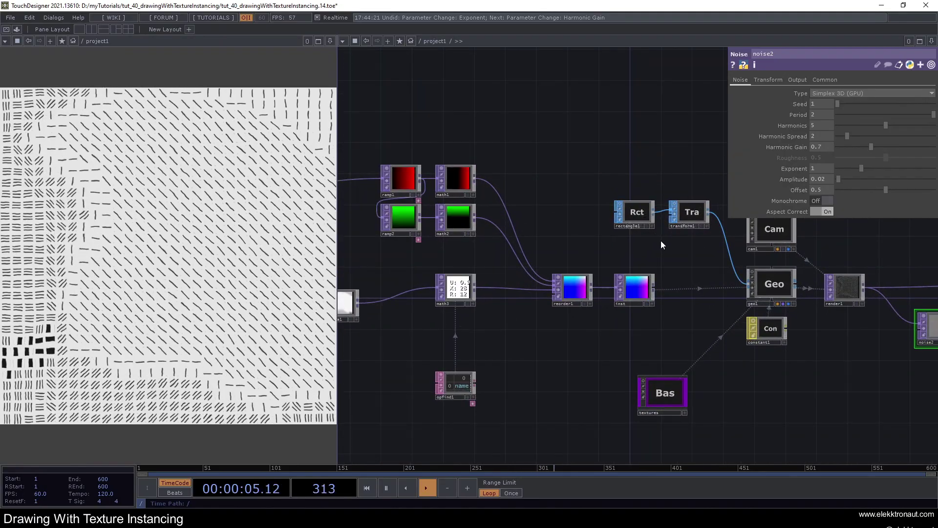
pyautogui.moveTo(627, 165); pyautogui.dragTo(522, 165)
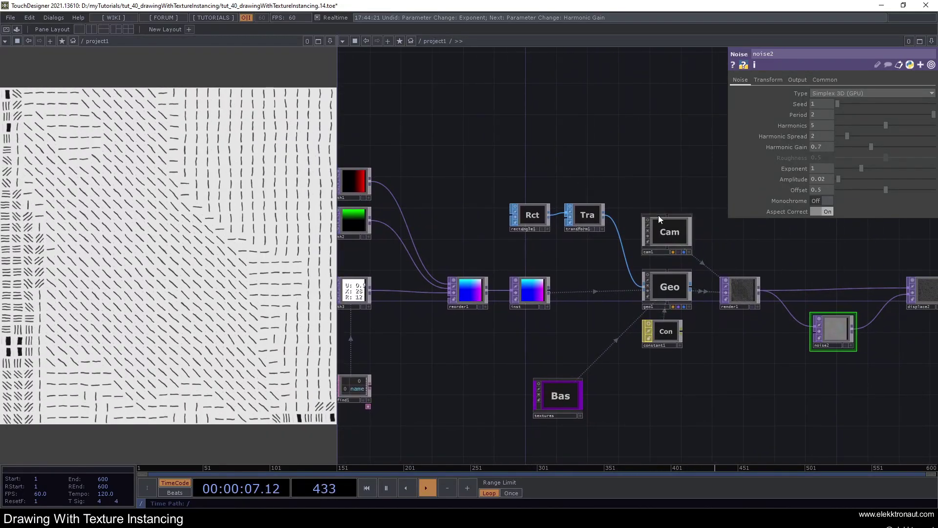
pyautogui.click(664, 231)
pyautogui.moveTo(865, 126); pyautogui.dragTo(866, 128)
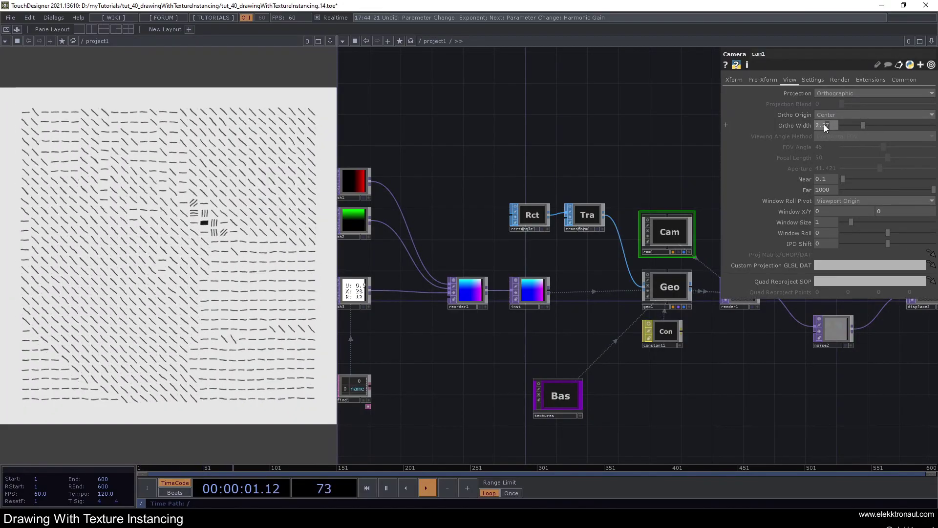
pyautogui.click(828, 125)
pyautogui.press('BackSpace')
pyautogui.press('Return')
pyautogui.scroll(-5, 547, 184)
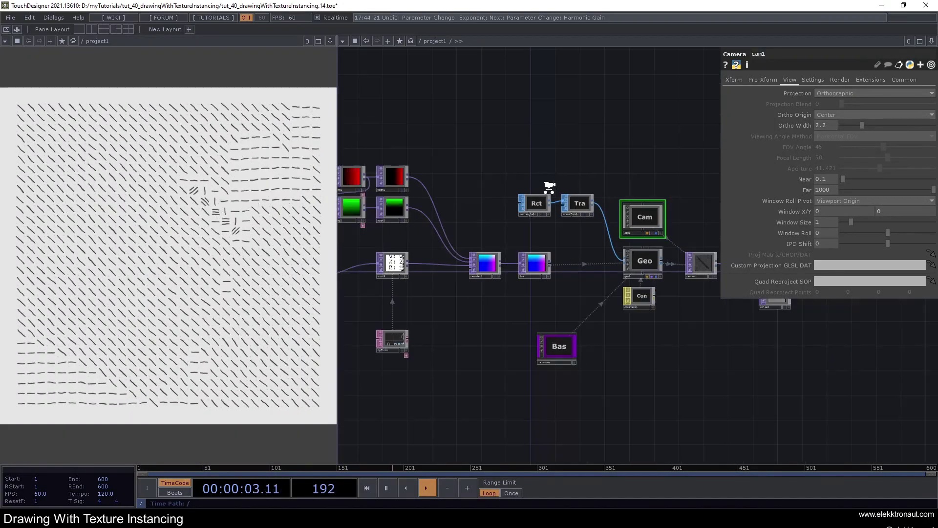
# Step: Lower the Exponent of noise1, the source noise at the start of the network, to 0.51
pyautogui.scroll(7, 559, 307)
pyautogui.scroll(4, 559, 306)
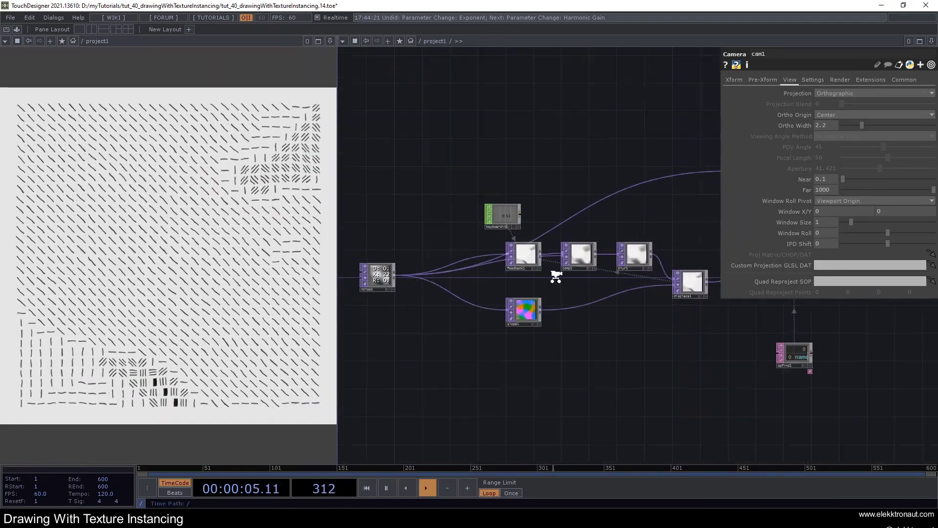
pyautogui.click(592, 251)
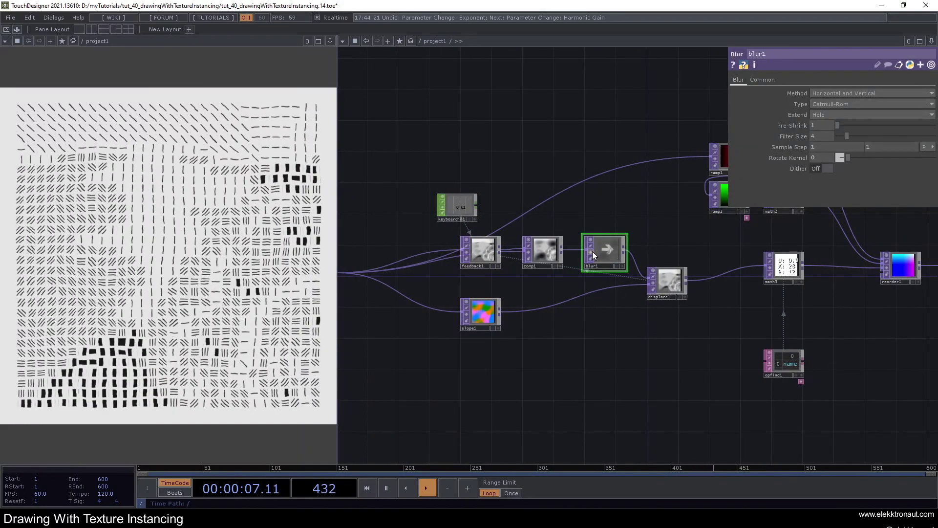
pyautogui.scroll(-4, 593, 317)
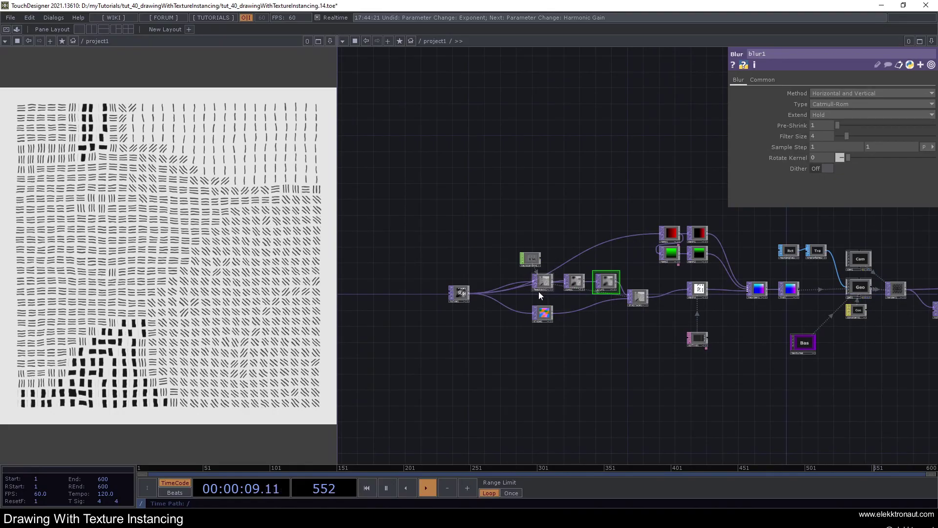
pyautogui.scroll(3, 538, 299)
pyautogui.click(427, 293)
pyautogui.moveTo(551, 321); pyautogui.dragTo(476, 288)
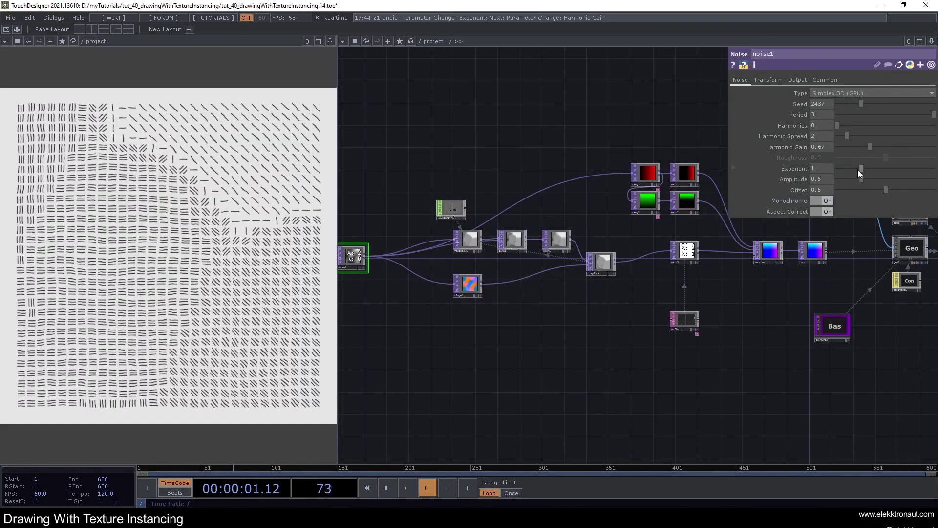
pyautogui.moveTo(858, 169); pyautogui.dragTo(847, 171)
pyautogui.moveTo(475, 332); pyautogui.dragTo(541, 300)
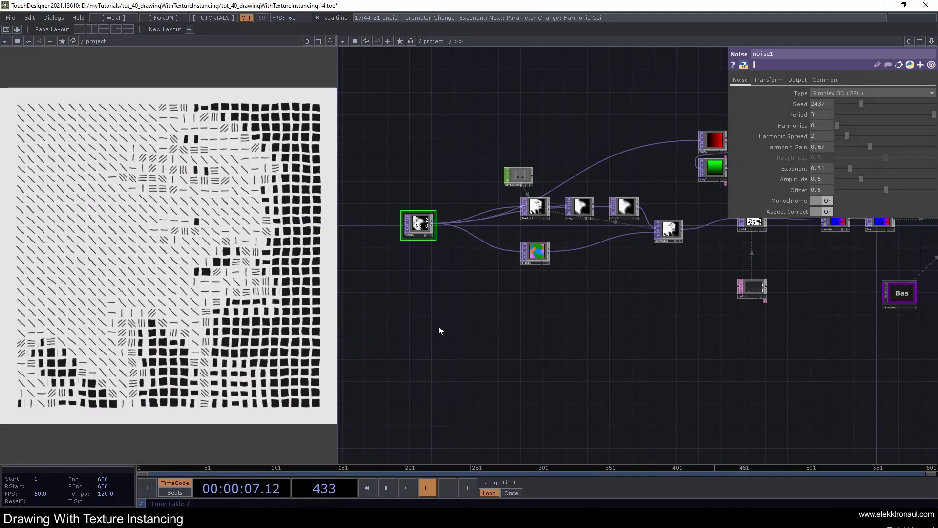
pyautogui.scroll(5, 630, 269)
pyautogui.scroll(-5, 578, 242)
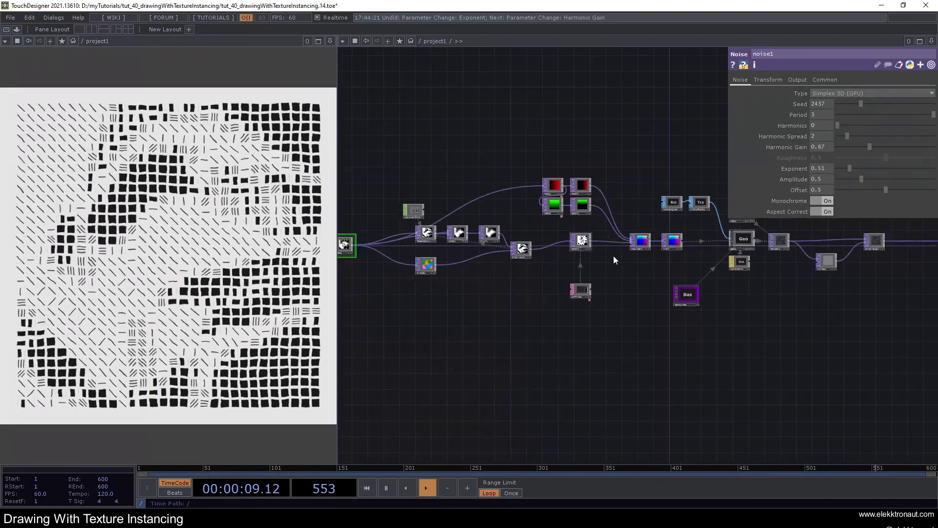
pyautogui.moveTo(653, 329); pyautogui.dragTo(632, 329)
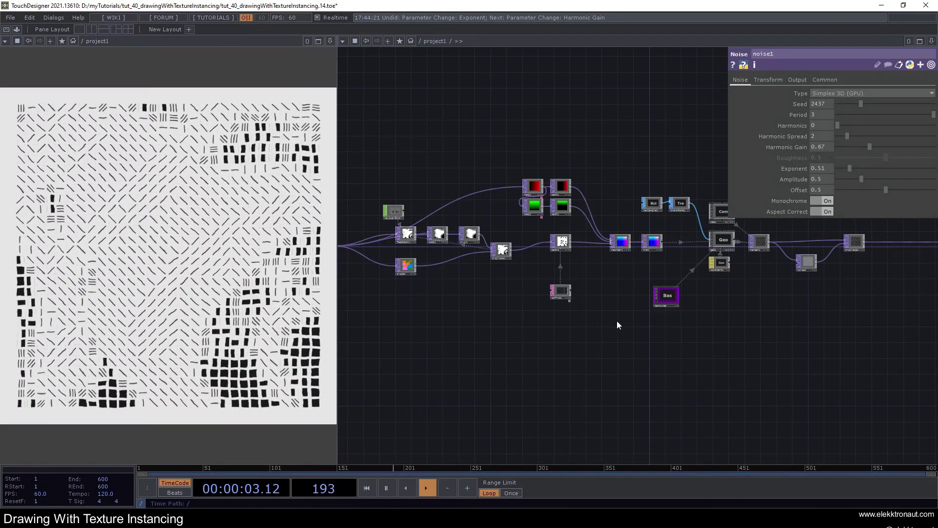
pyautogui.moveTo(601, 335); pyautogui.dragTo(635, 341)
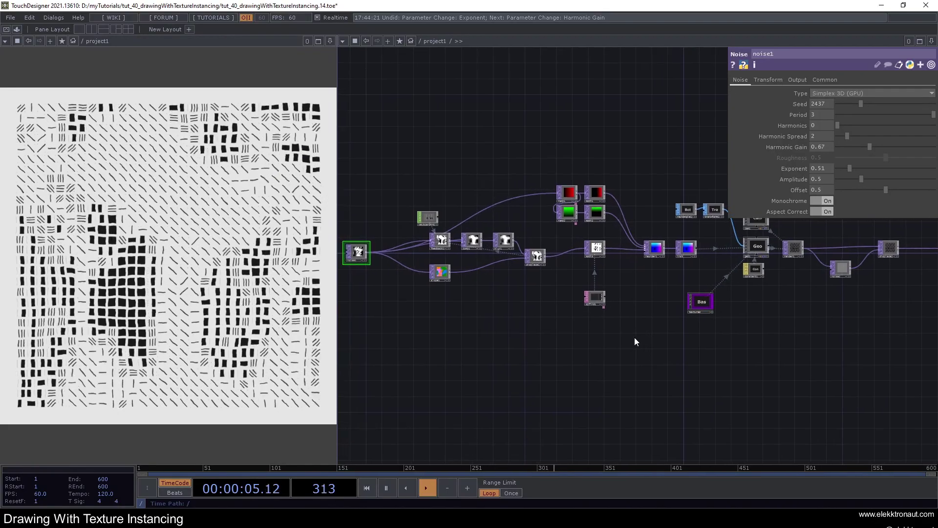